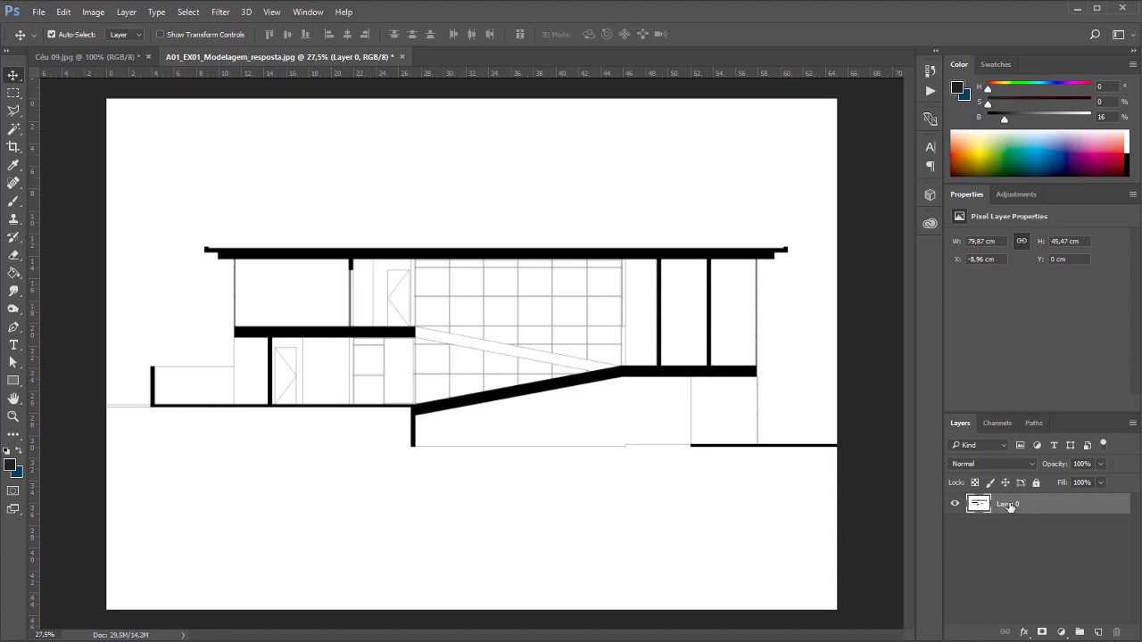
Step: Duplicate Layer 0, which holds the building section drawing
key(ctrl+j)
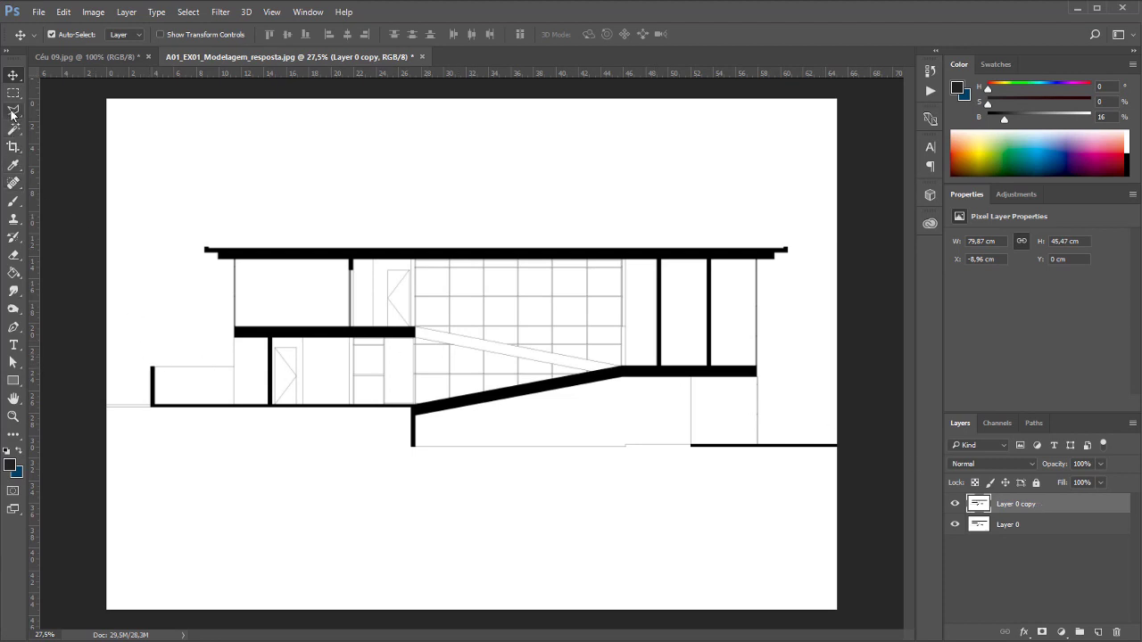
key(ctrl)
key(ctrl)
key(ctrl)
Step: Start a polygonal lasso outline of the terrain along the underside of the upper ground line and down the retaining wall's outer edge
click(14, 112)
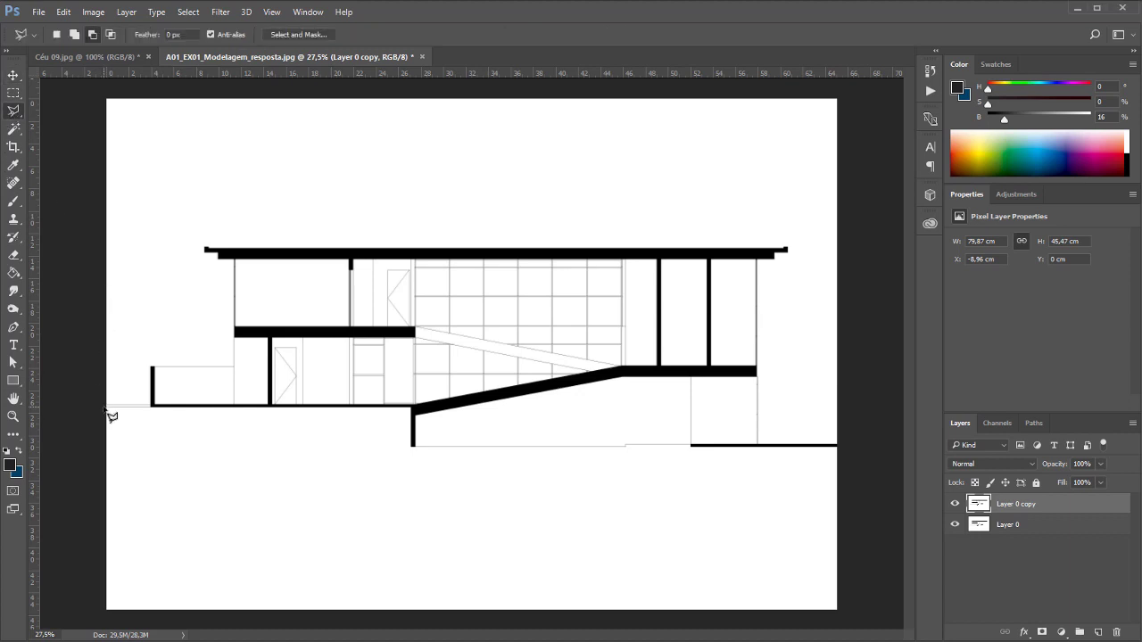
scroll(85, 451, up, 1)
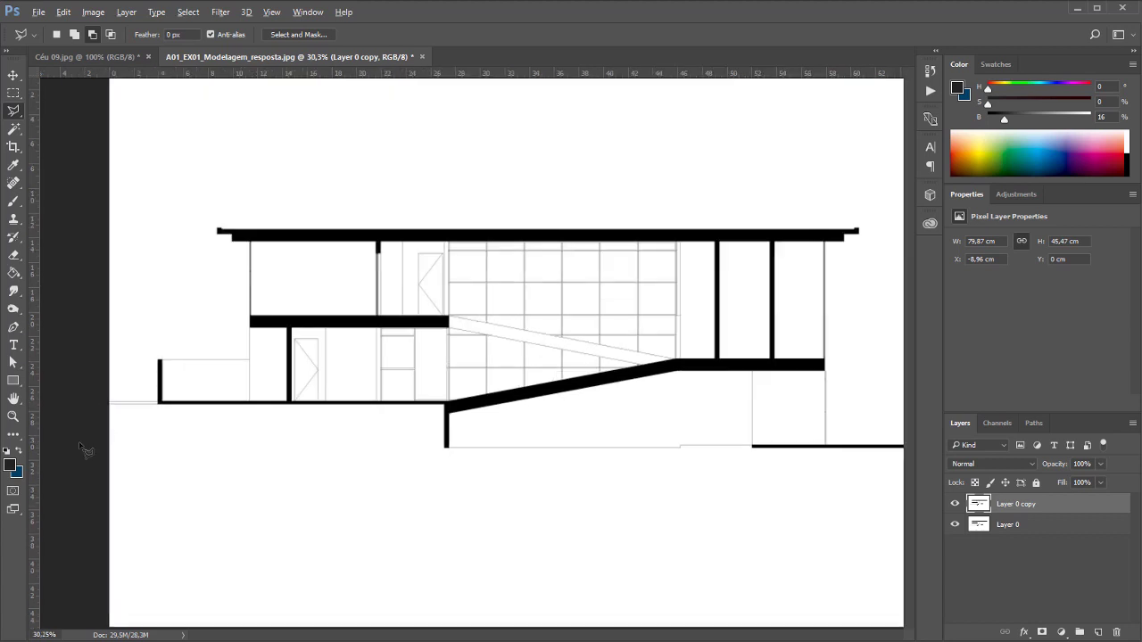
scroll(147, 413, up, 2)
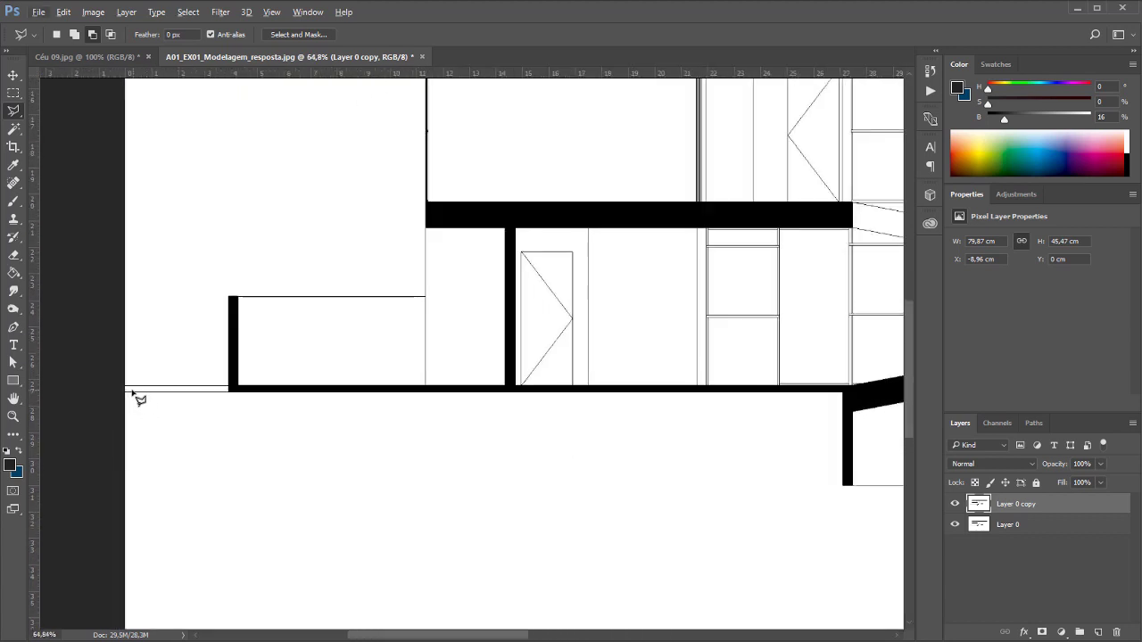
click(123, 392)
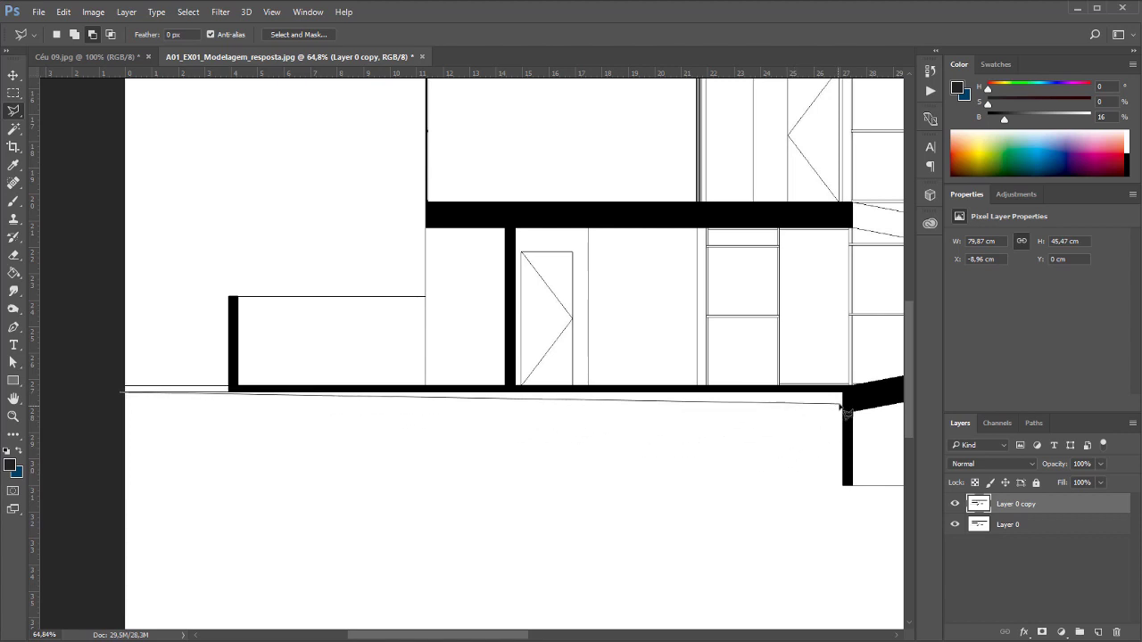
key(shift)
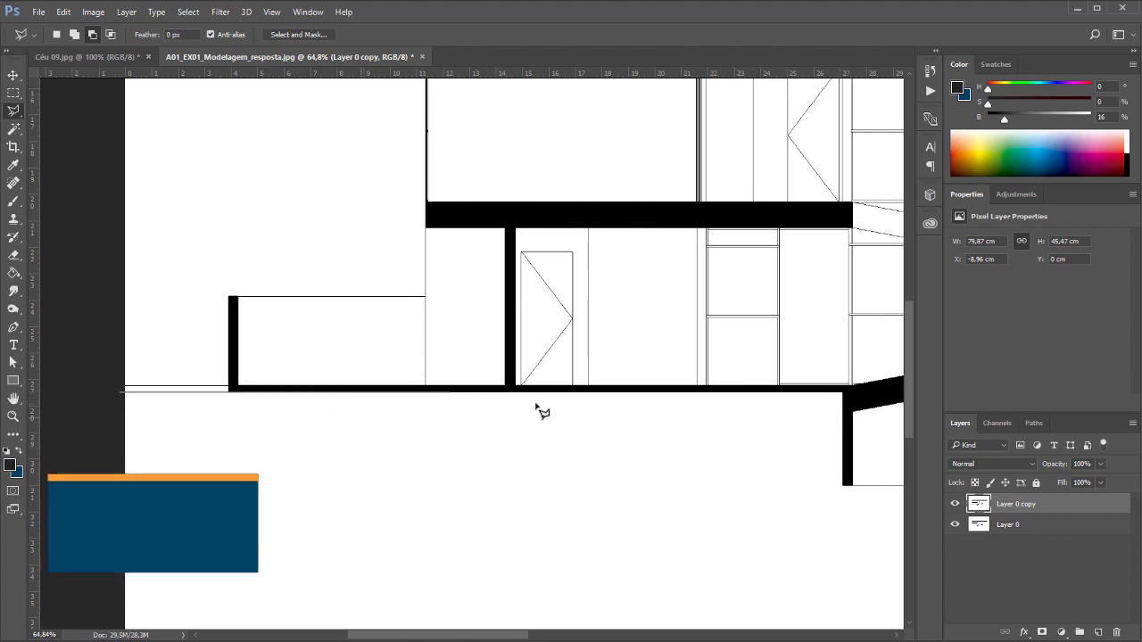
click(845, 392)
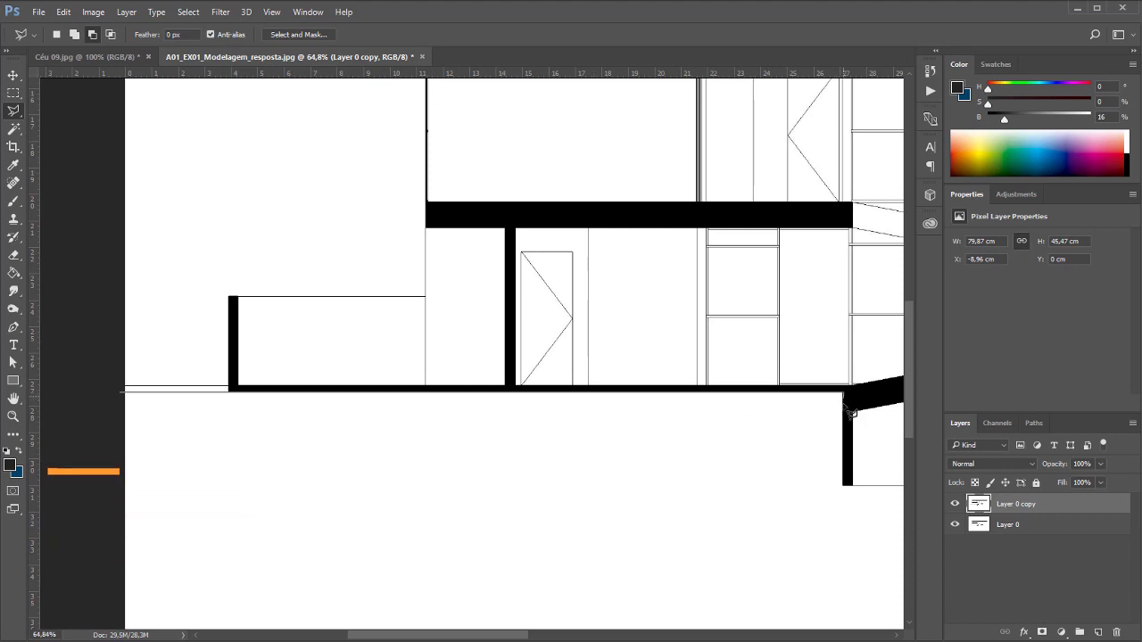
click(844, 486)
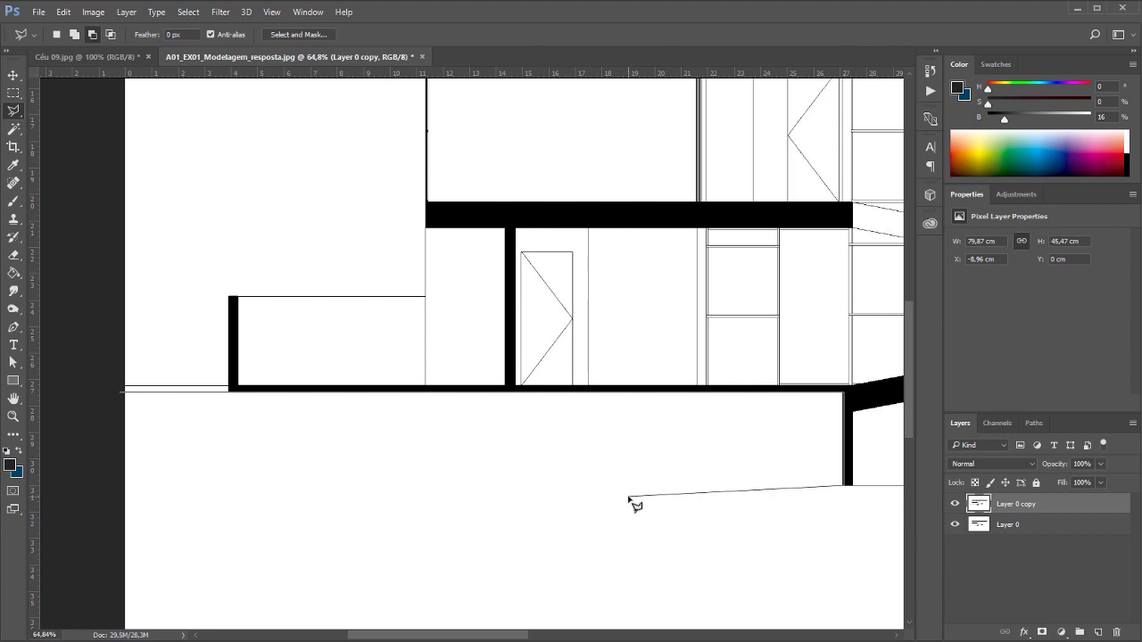
Step: Continue the lasso outline from the retaining wall's foot along the lower ground line, over its small step, past the canvas's far edge
scroll(698, 534, down, 2)
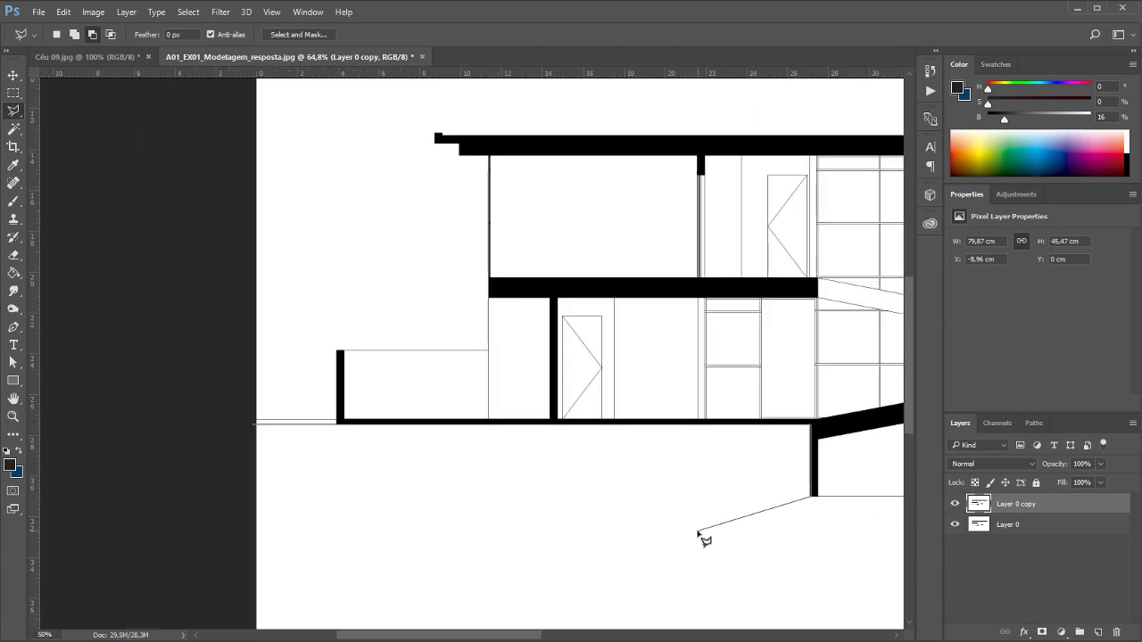
scroll(698, 535, down, 1)
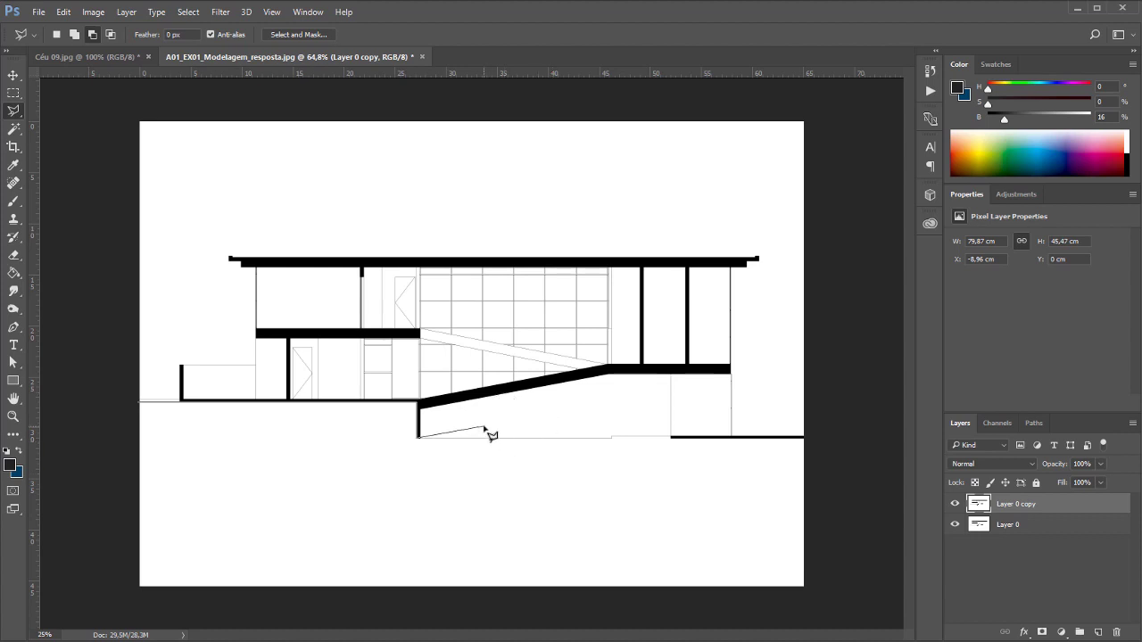
scroll(490, 436, up, 3)
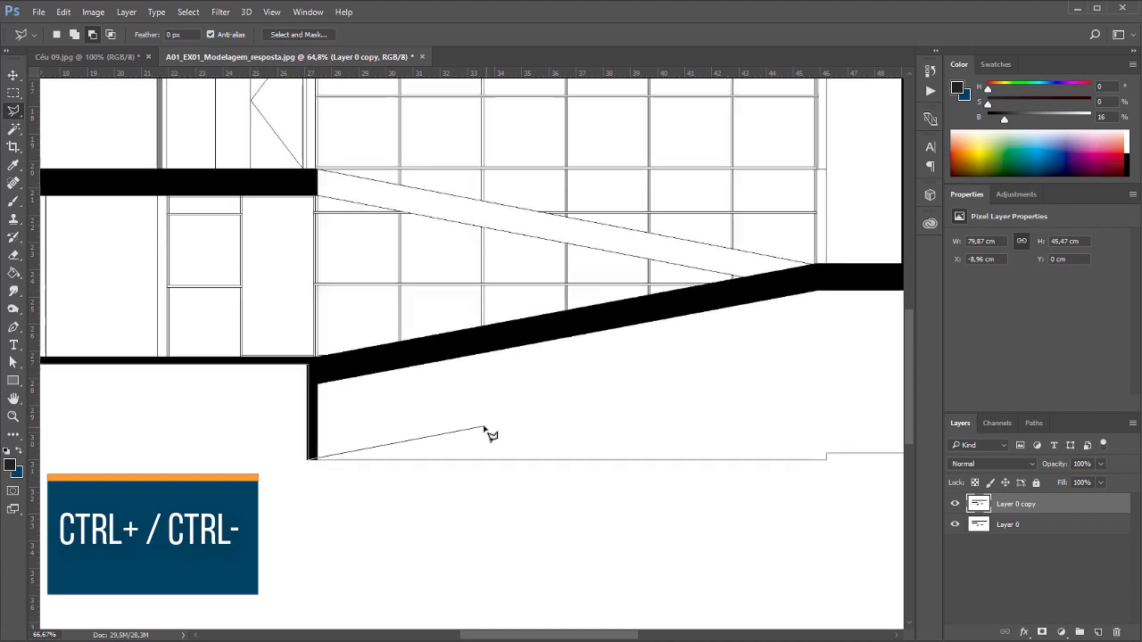
key(ctrl+minus)
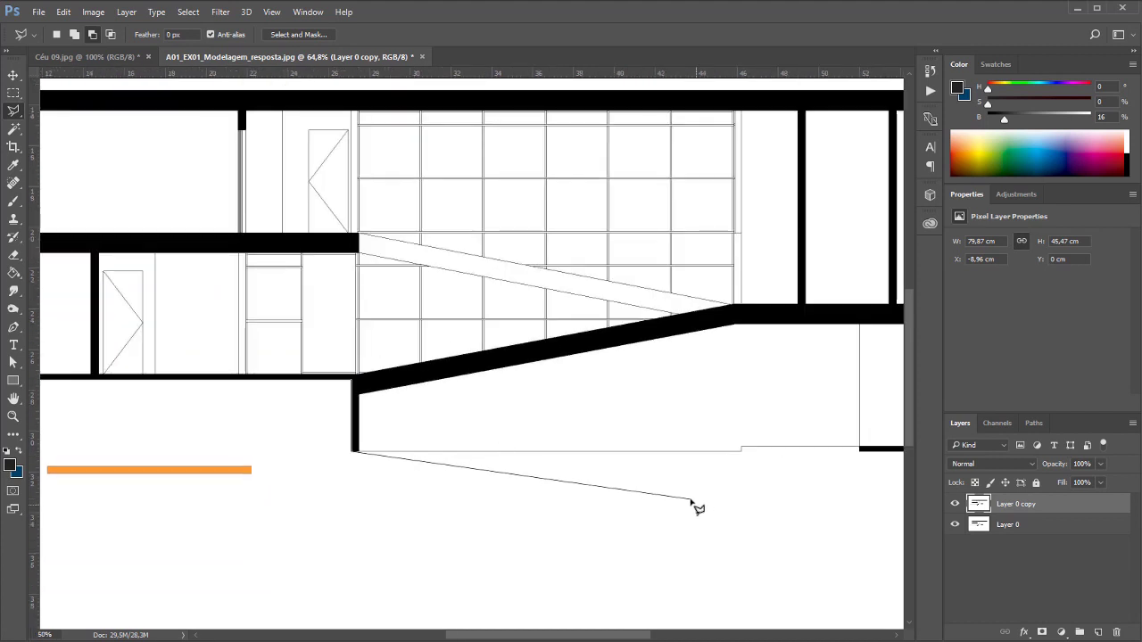
click(742, 446)
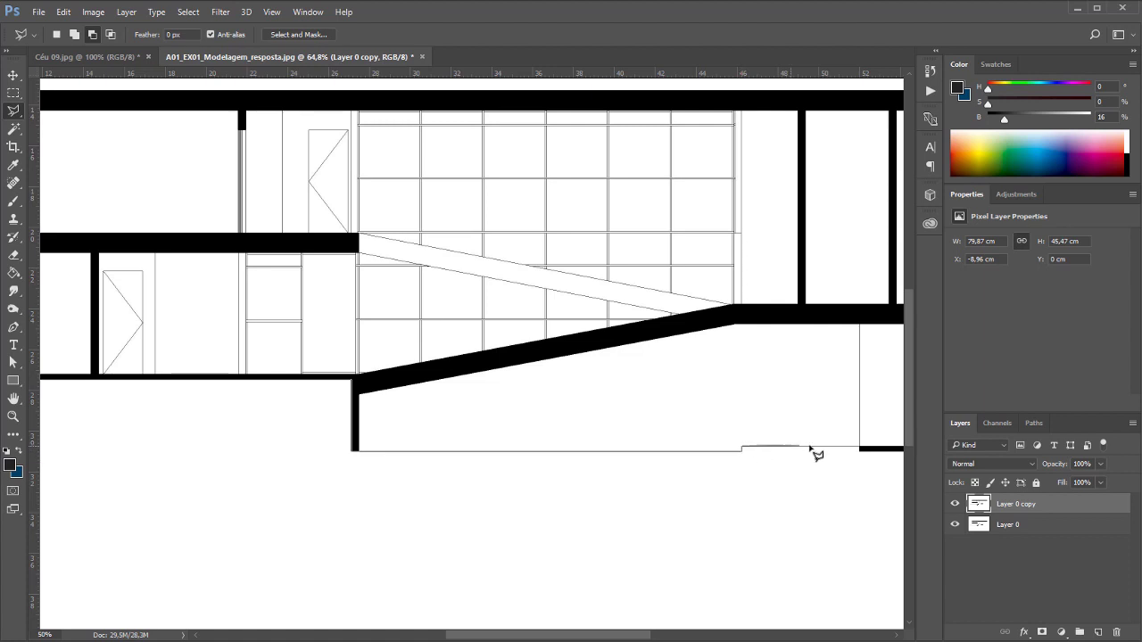
click(860, 452)
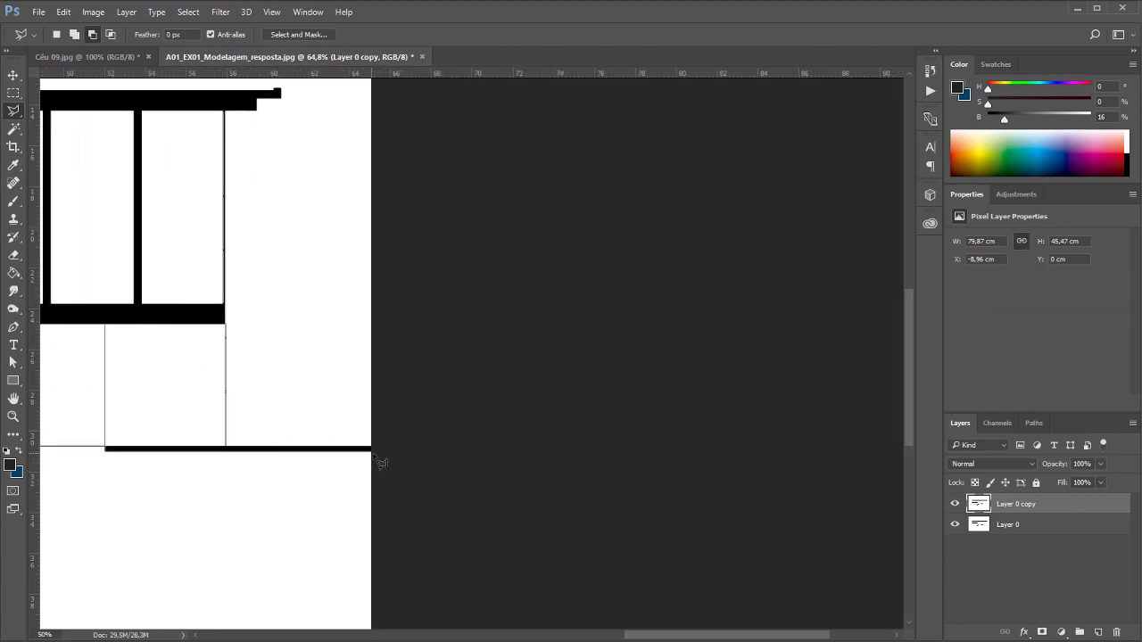
click(387, 453)
Step: Close the terrain selection by running the lasso outline around the canvas's lower corners, just outside the image, to its starting point
scroll(436, 562, down, 2)
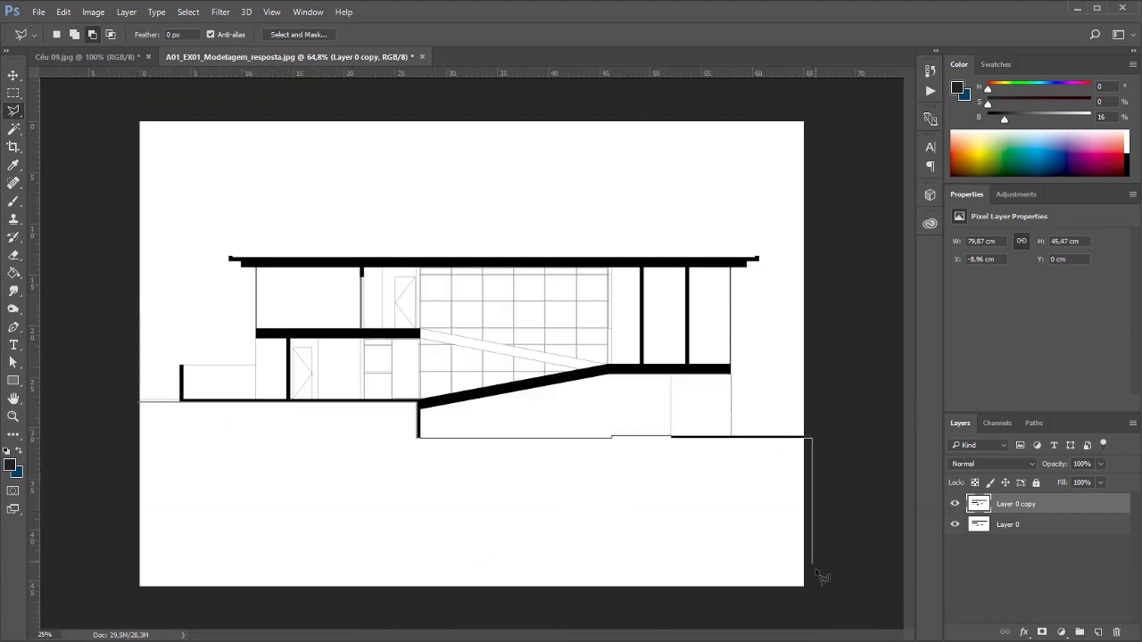
click(814, 595)
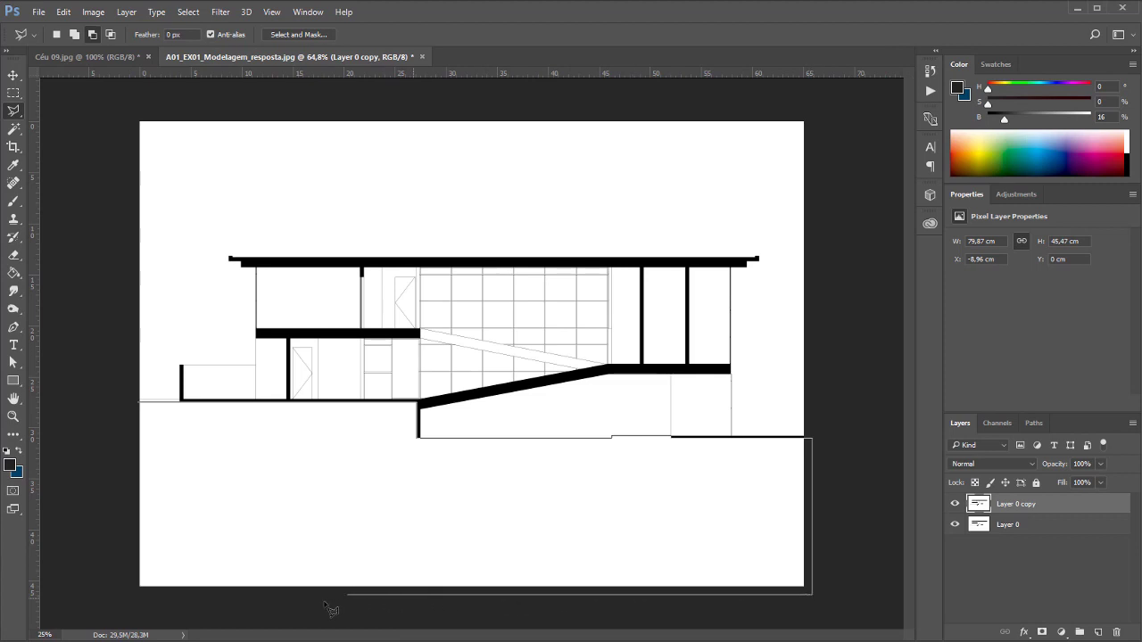
click(130, 594)
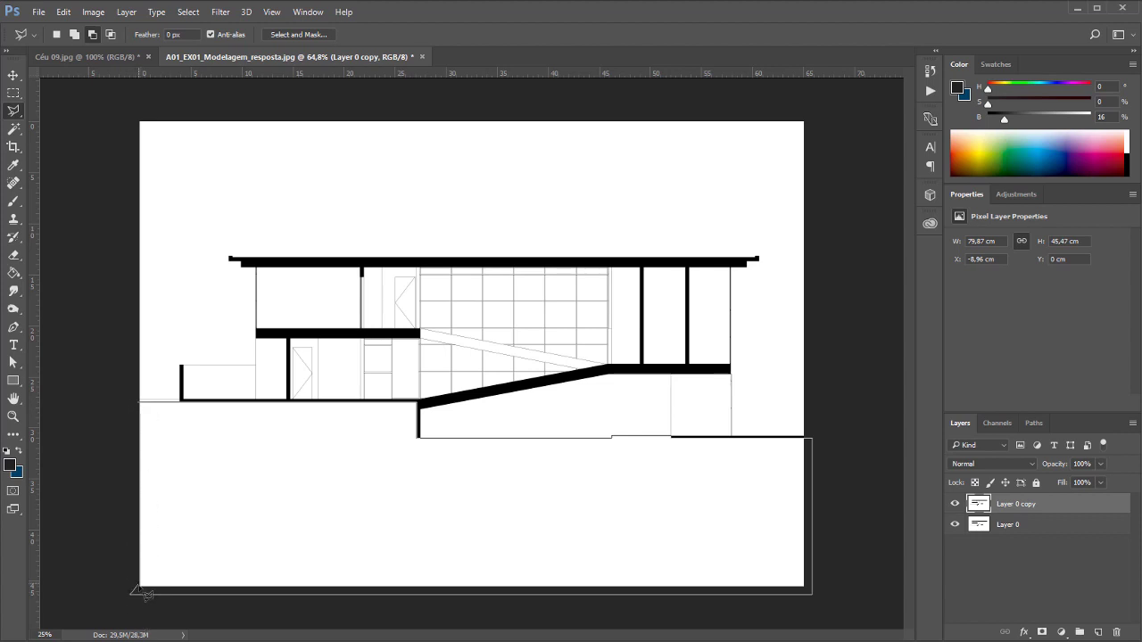
click(154, 404)
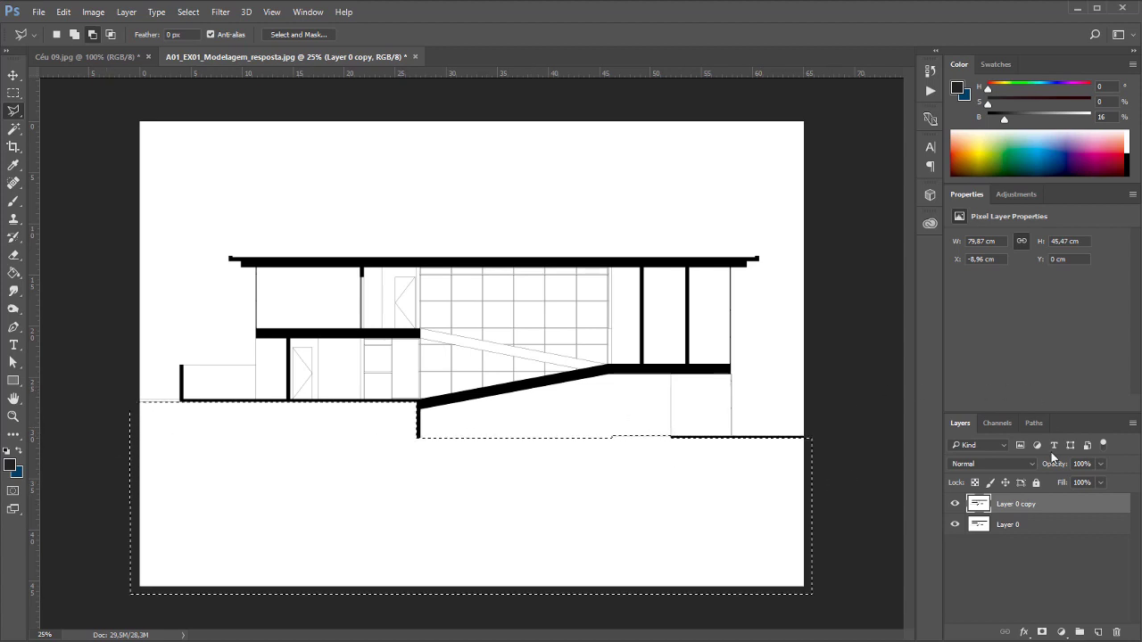
Step: Add a Solid Color fill layer limited to the terrain selection
click(1062, 633)
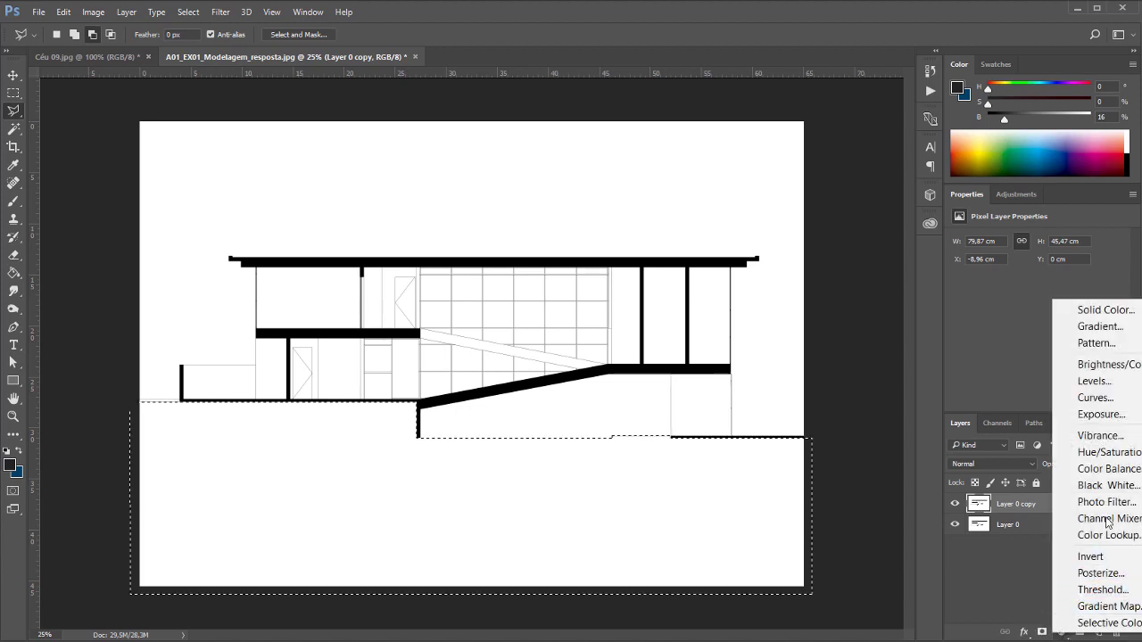
click(1114, 311)
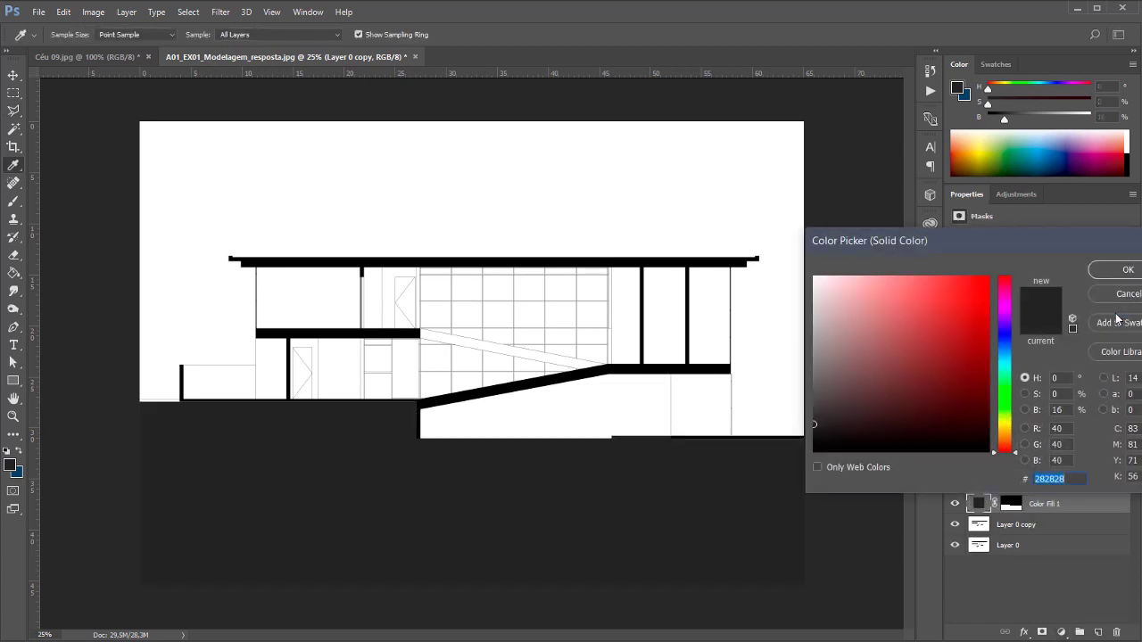
drag(921, 243, 1011, 149)
Step: Try dark brown, pale pink, black and dark red as the terrain fill colour
click(985, 256)
click(952, 306)
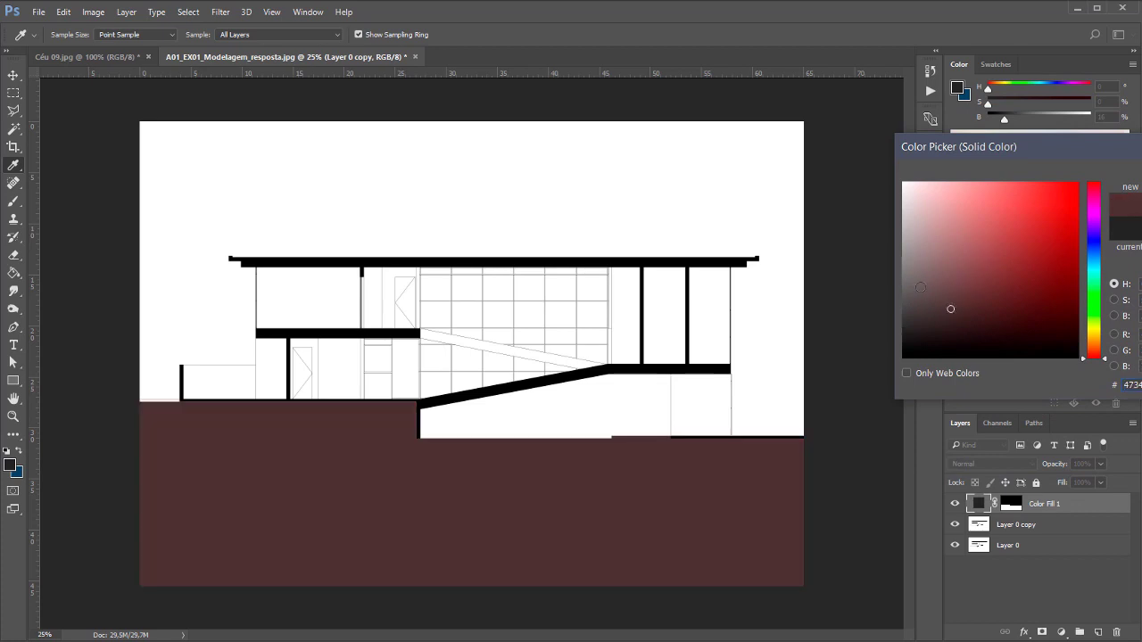
click(904, 267)
click(936, 236)
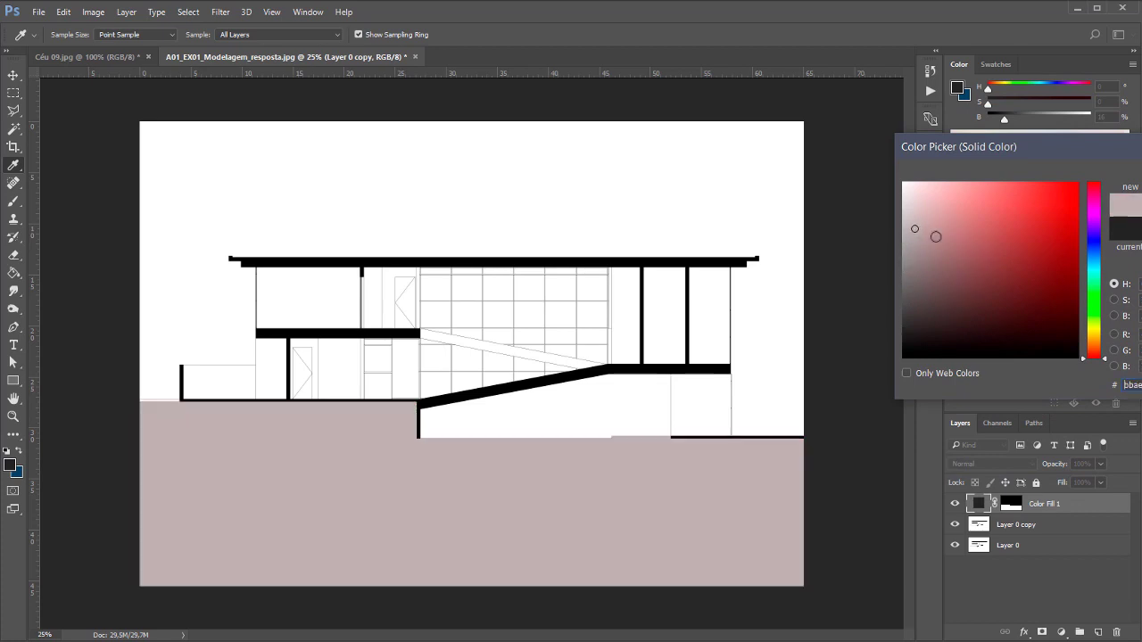
click(972, 259)
click(983, 314)
drag(983, 314, 1012, 354)
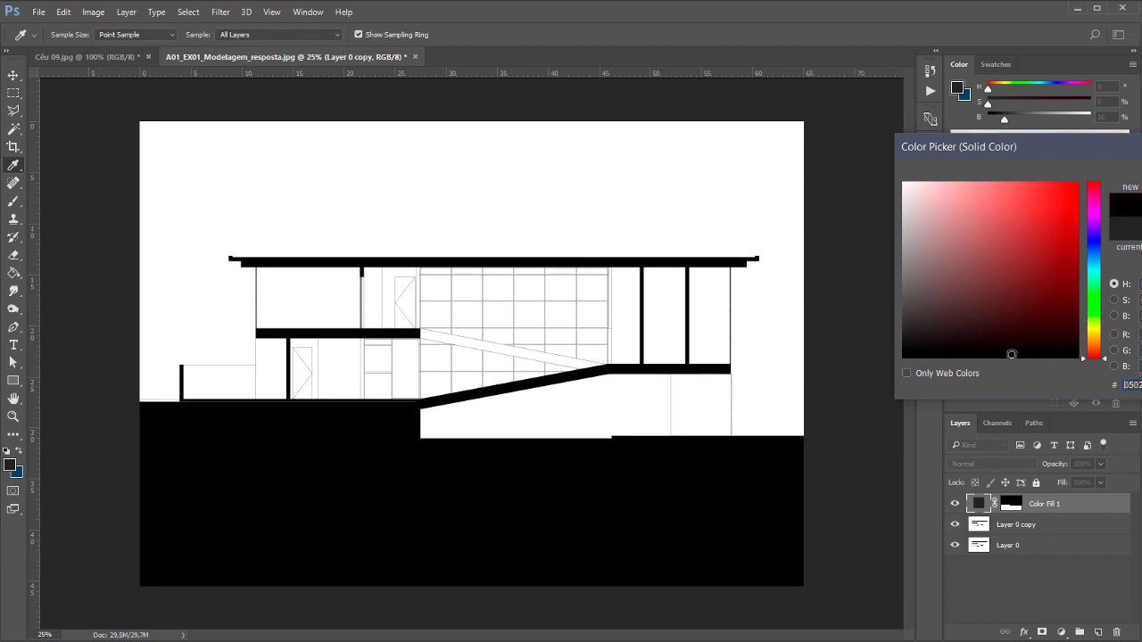
click(1005, 298)
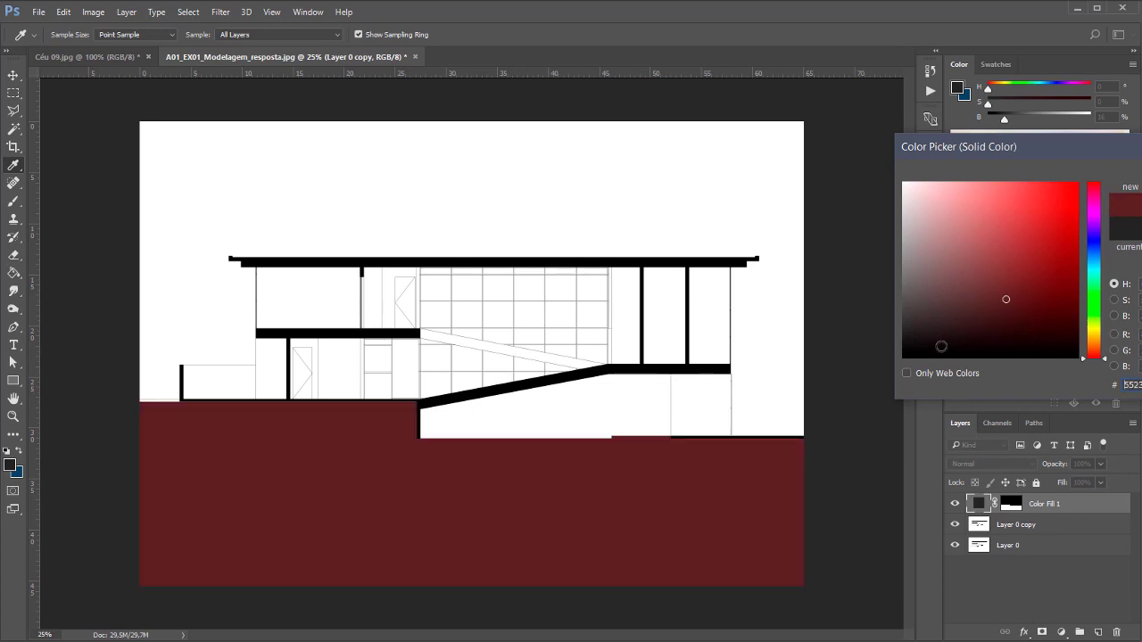
Step: Set the terrain fill to a neutral dark grey and rename the fill layer Terreno
drag(932, 347, 905, 332)
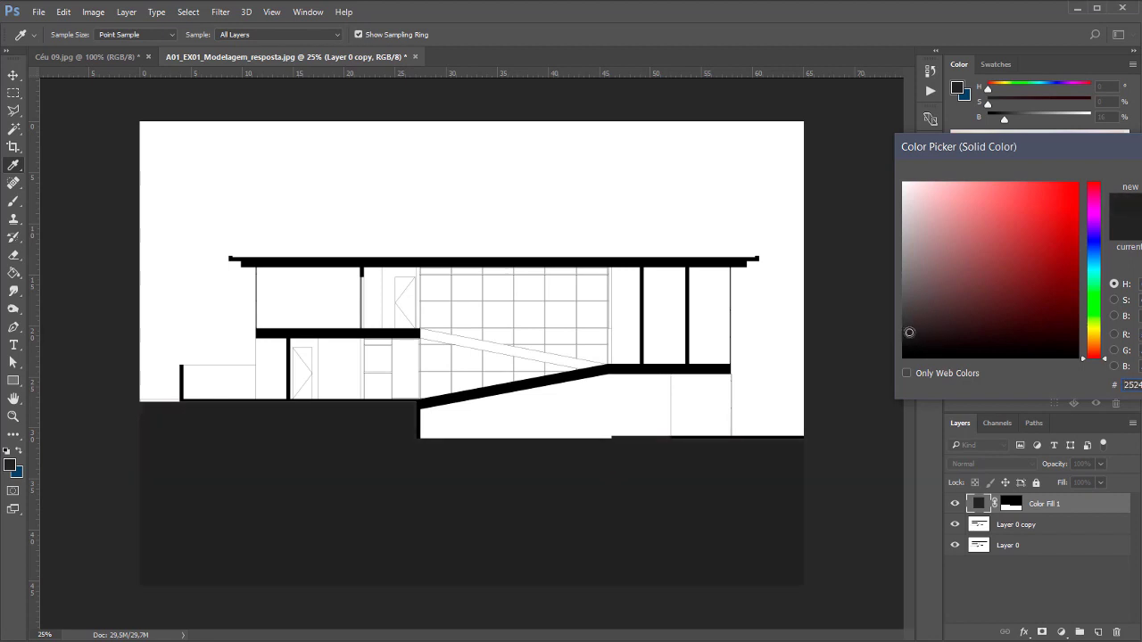
key(Return)
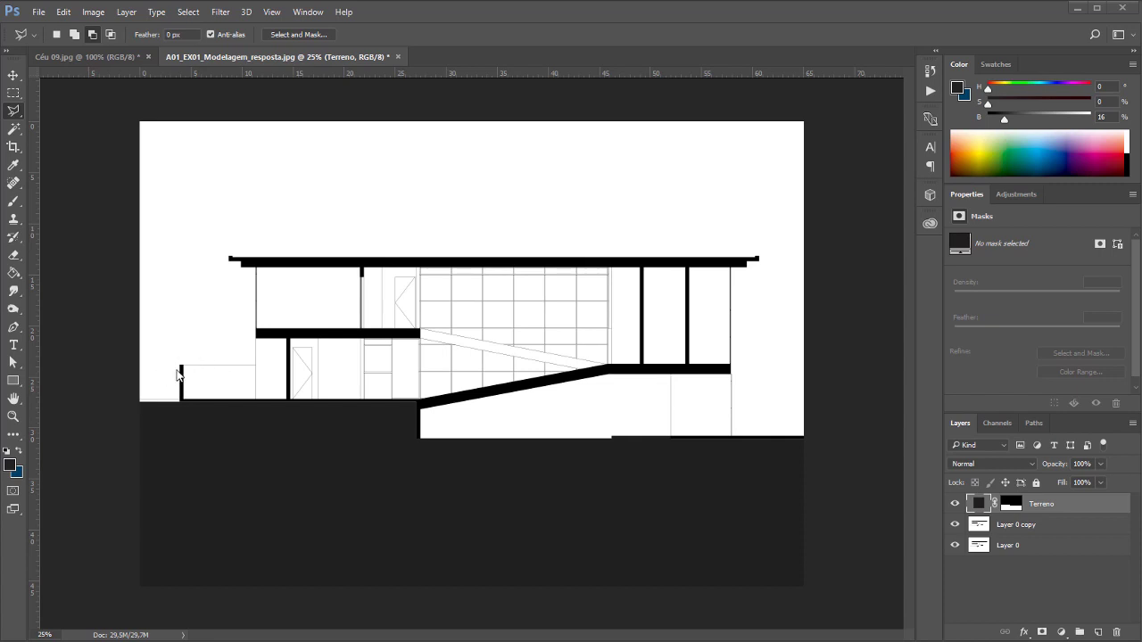
Step: Activate the Magic Wand tool and make Layer 0 copy the active layer
click(14, 111)
click(13, 132)
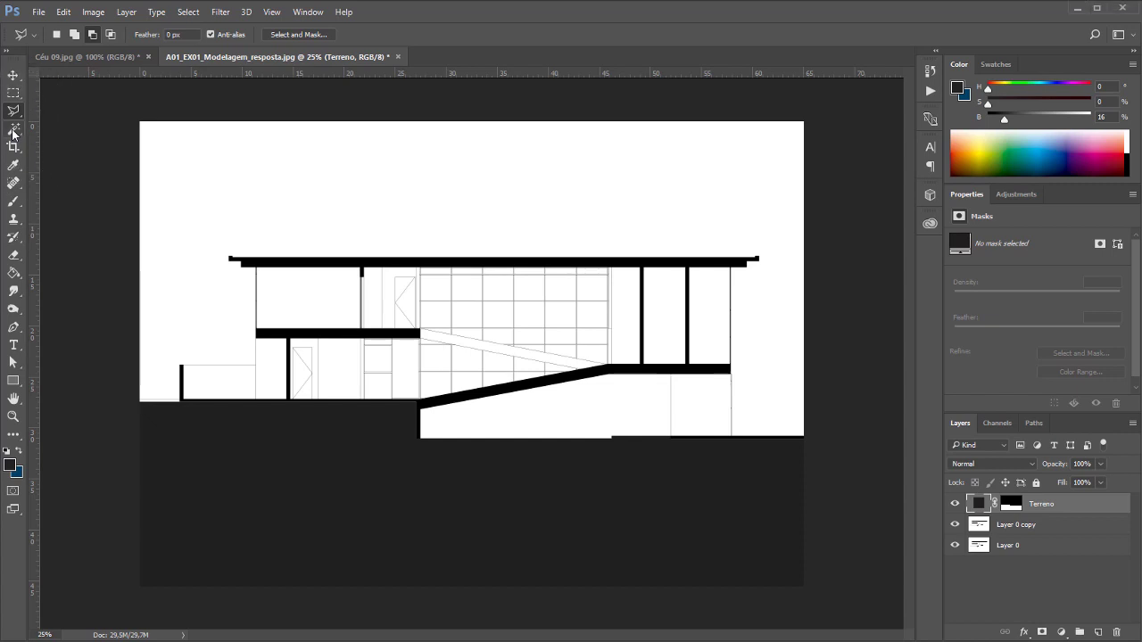
key(w)
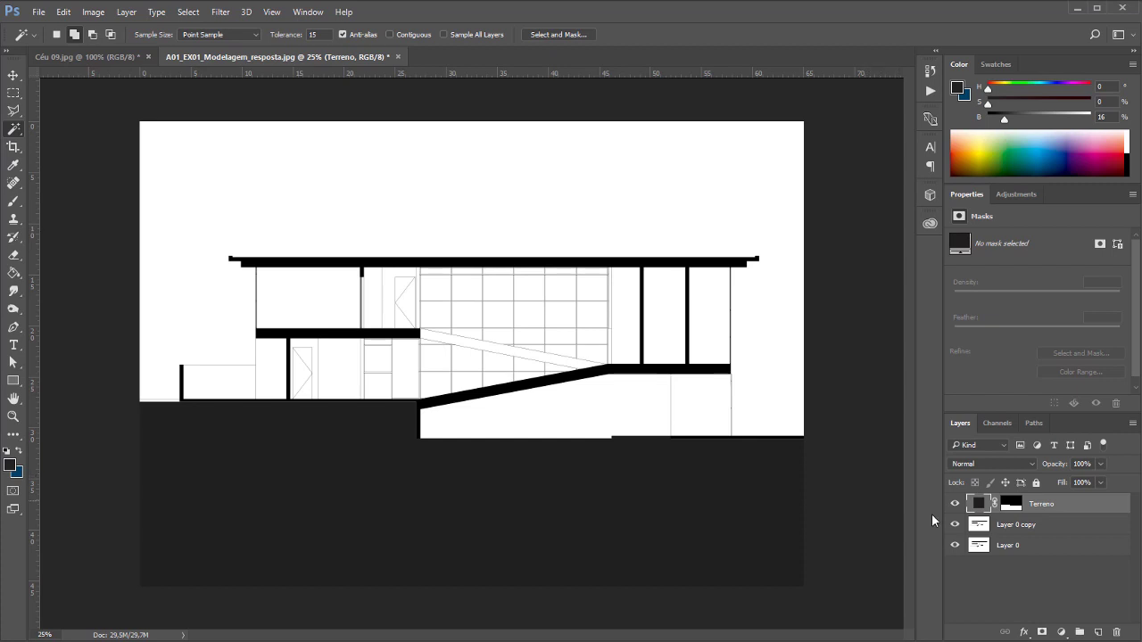
click(1022, 527)
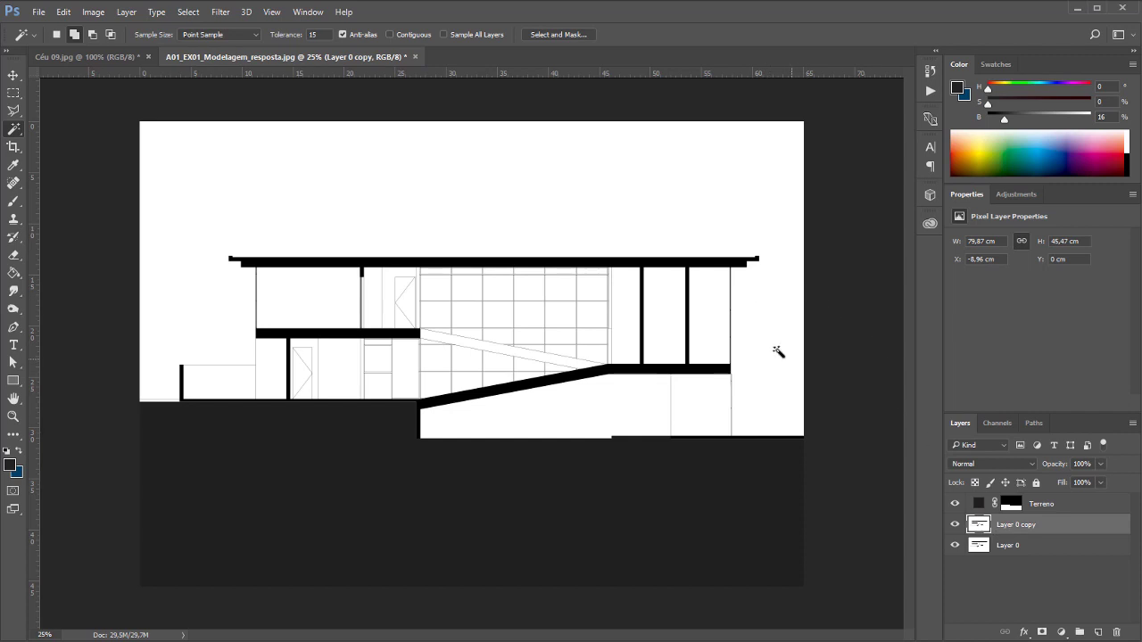
Step: Try selecting the white sky with Contiguous off, and clear the selection
click(713, 198)
click(479, 188)
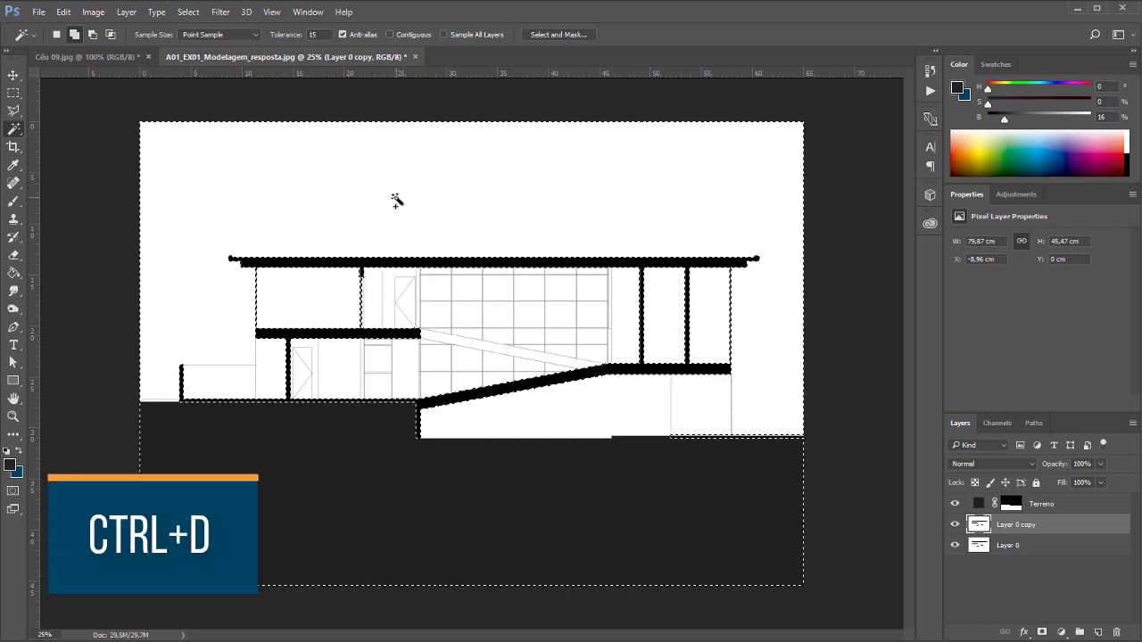
key(ctrl+d)
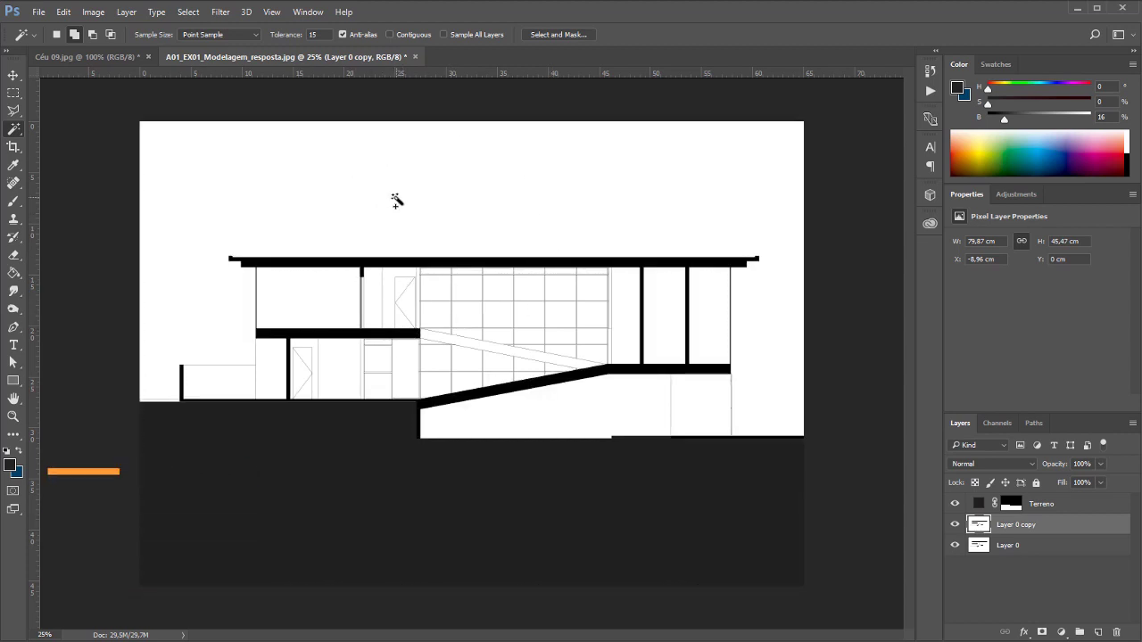
Step: Enable Contiguous for the Magic Wand and select the white sky area around the building on Layer 0 copy
click(390, 35)
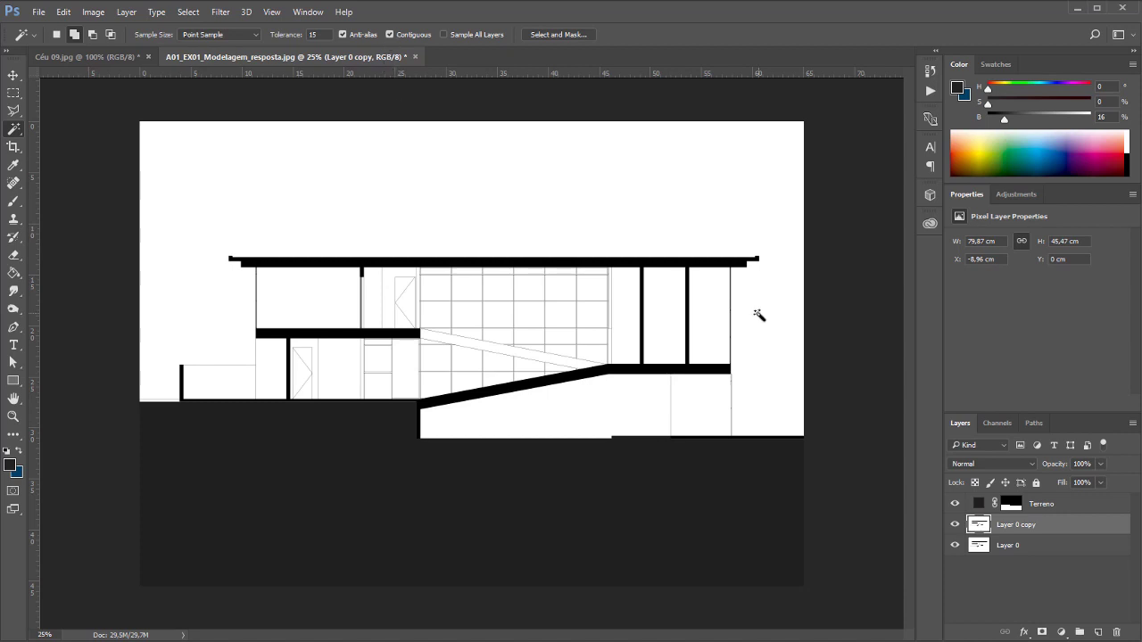
click(515, 197)
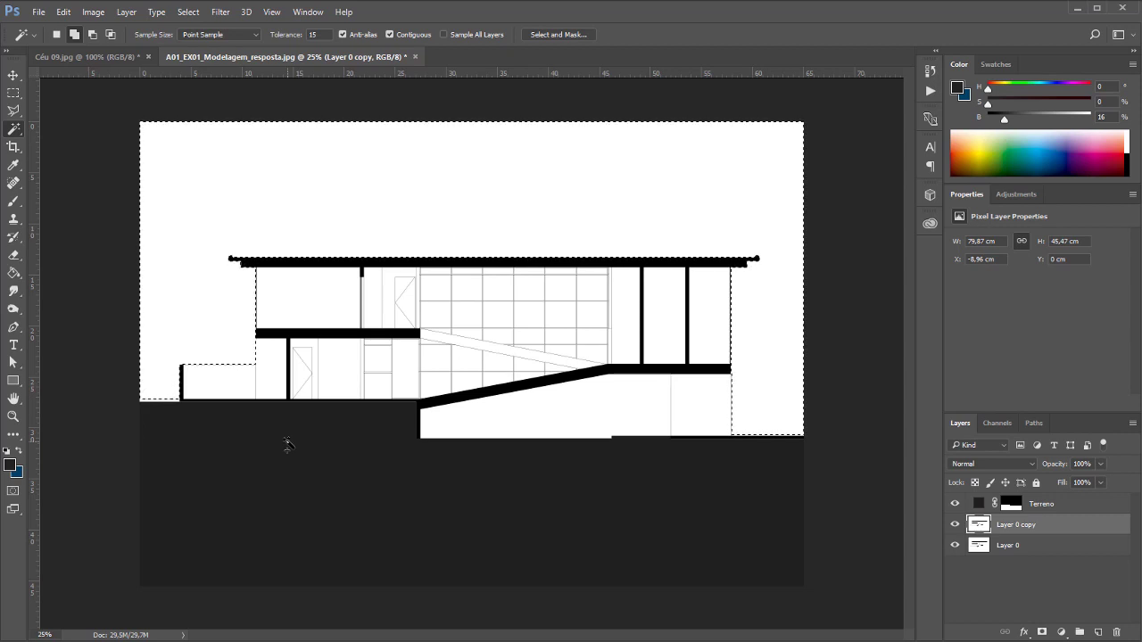
Step: Select the entire cloudy sky image in Céu 09.jpg with the Rectangular Marquee and copy it
click(103, 57)
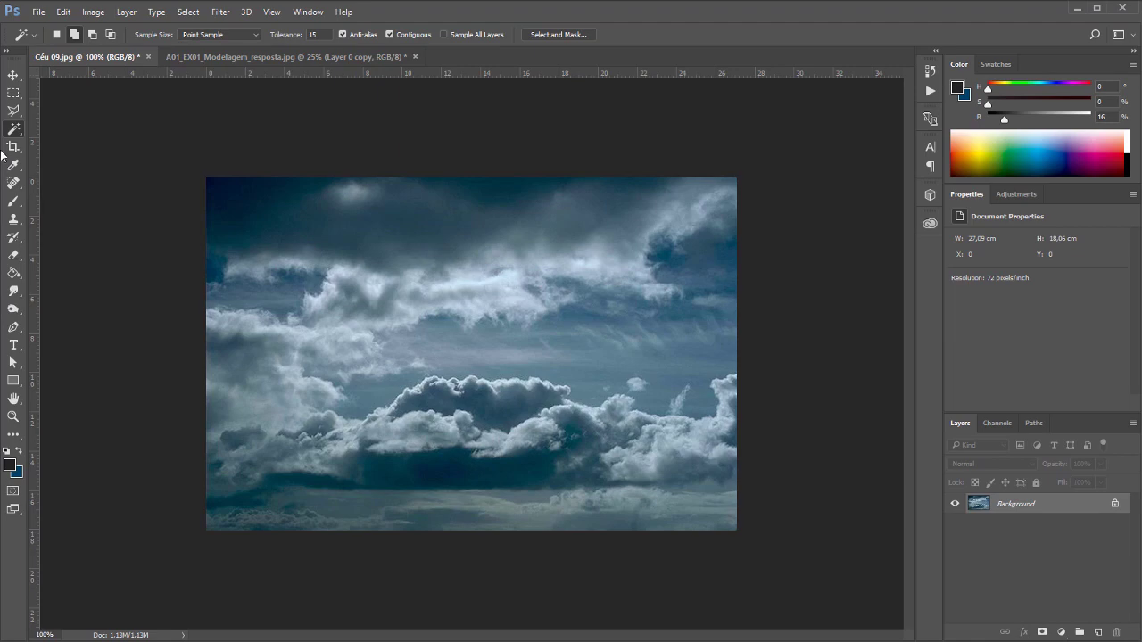
click(13, 93)
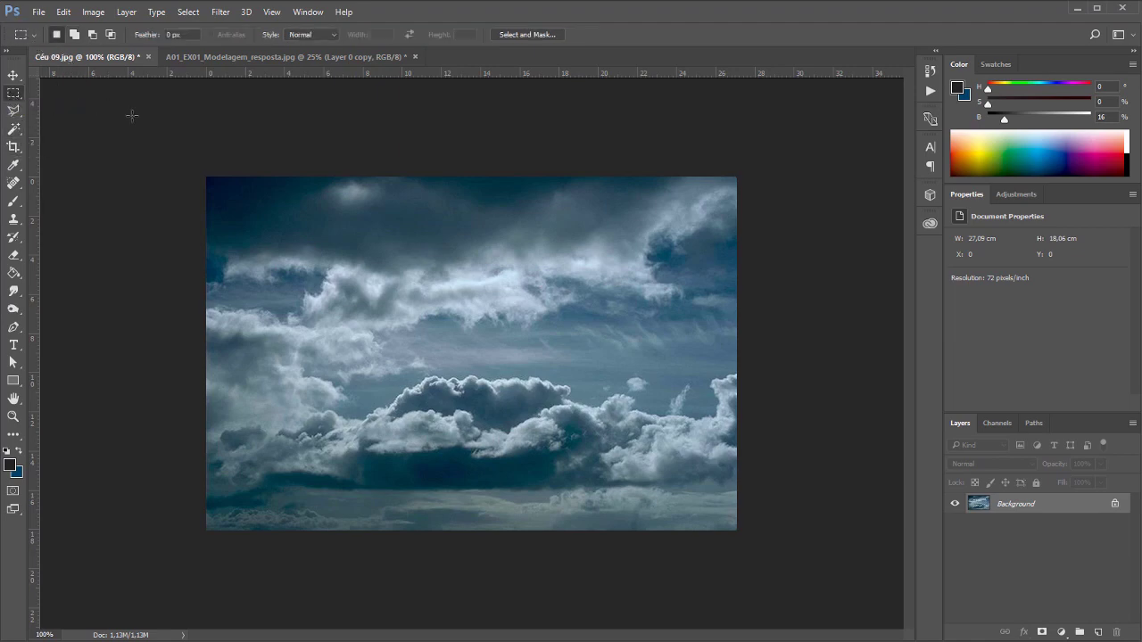
drag(202, 171, 797, 574)
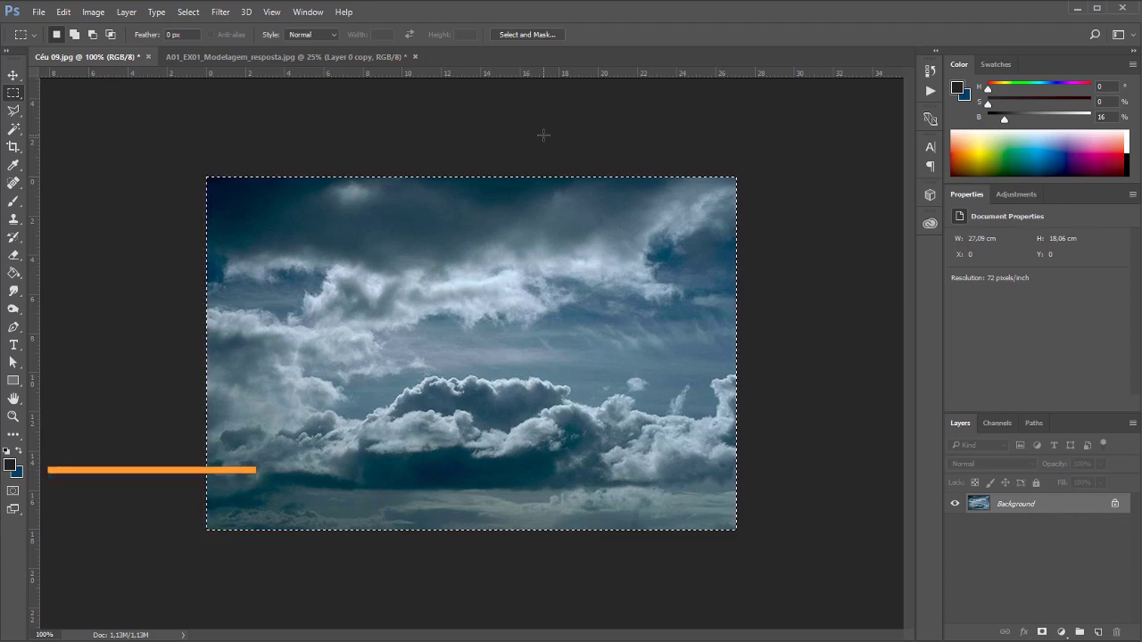
key(ctrl+c)
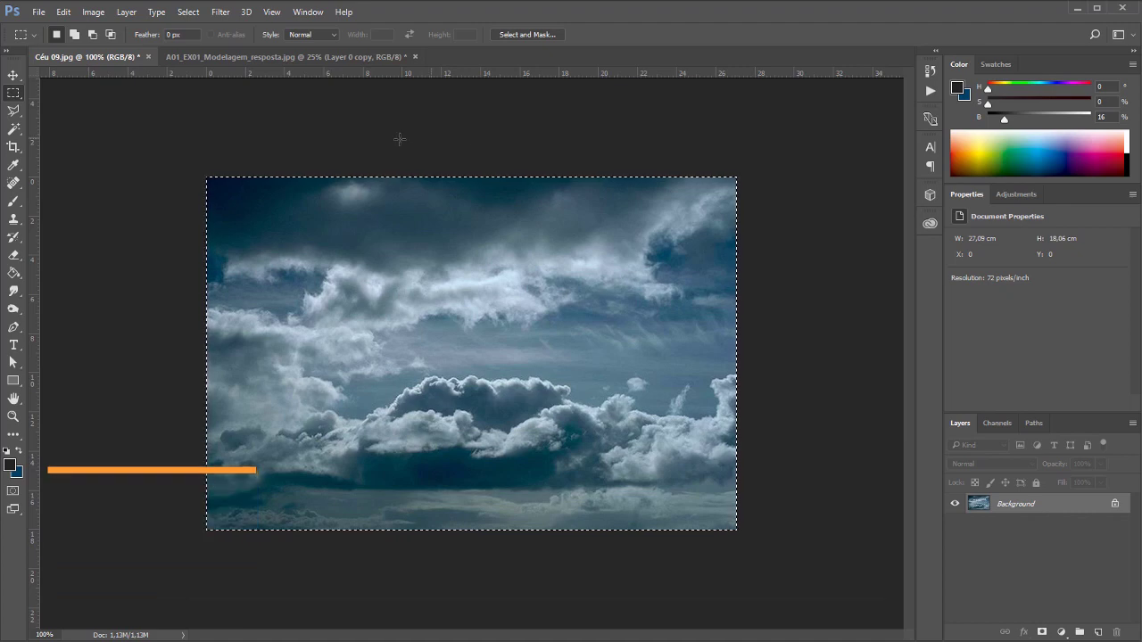
Step: Paste the copied sky into the selected sky area of A01_EX01_Modelagem_resposta.jpg using Paste Into
click(258, 56)
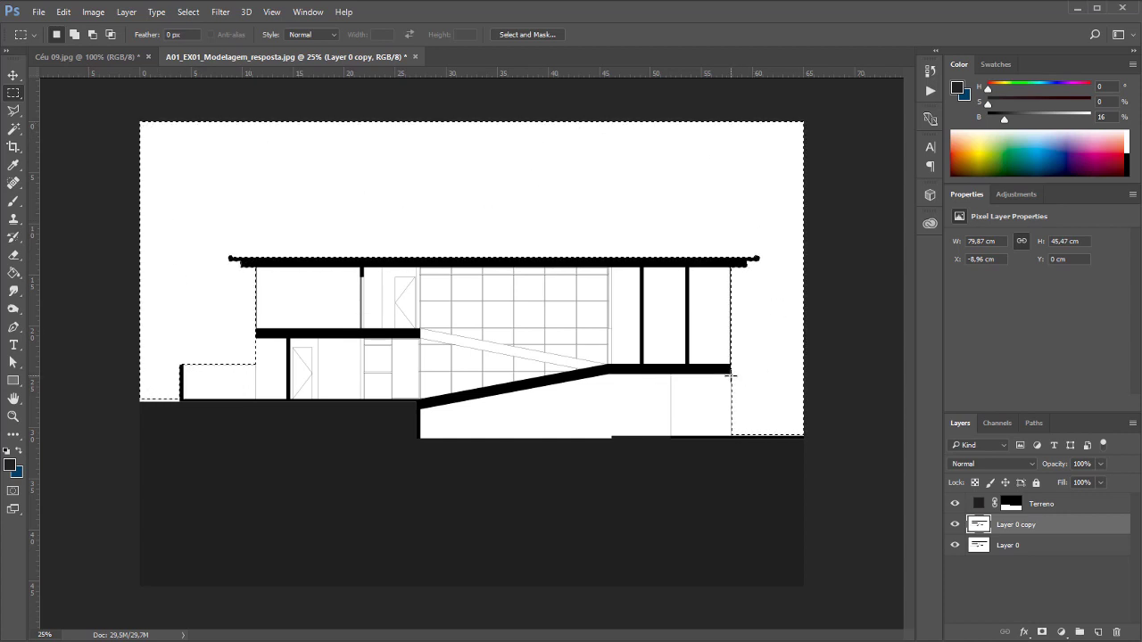
click(319, 254)
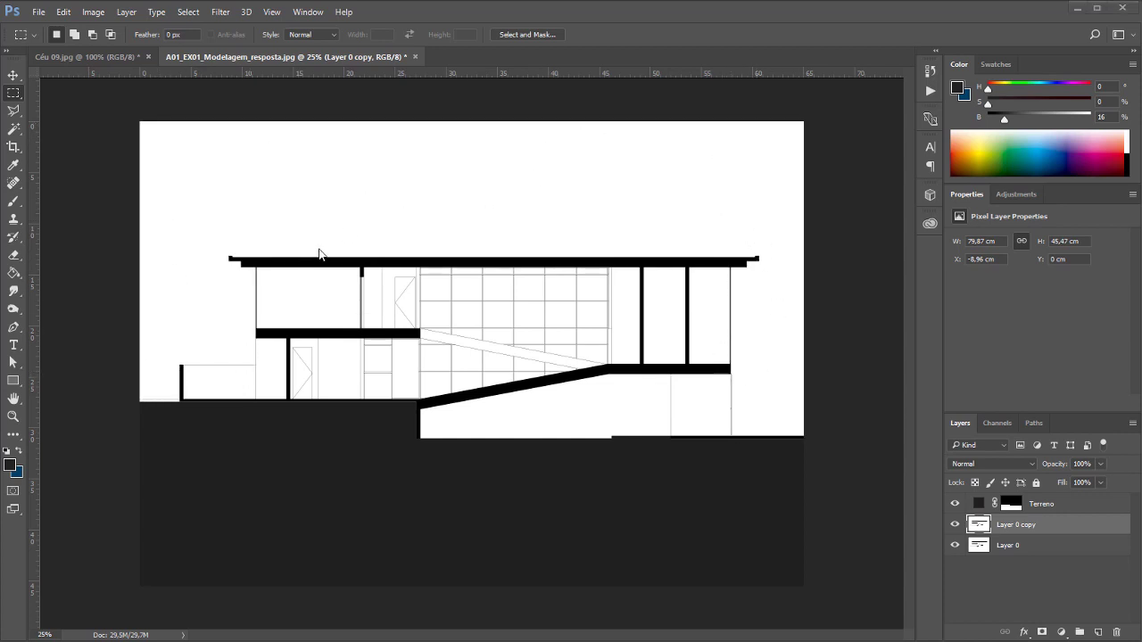
click(64, 13)
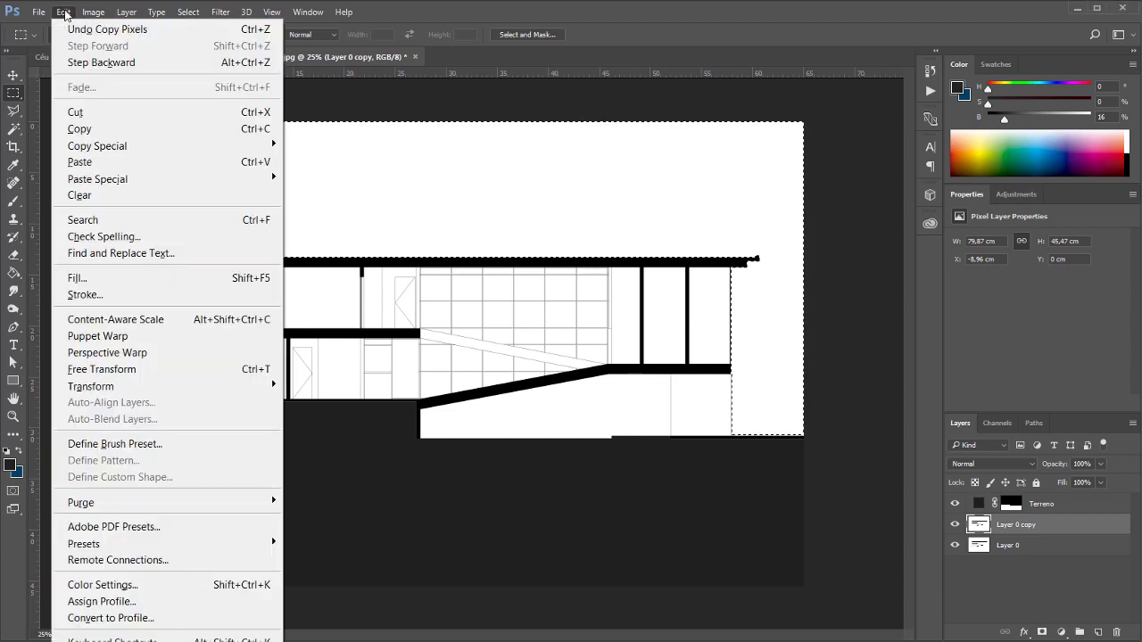
mouse_move(104, 185)
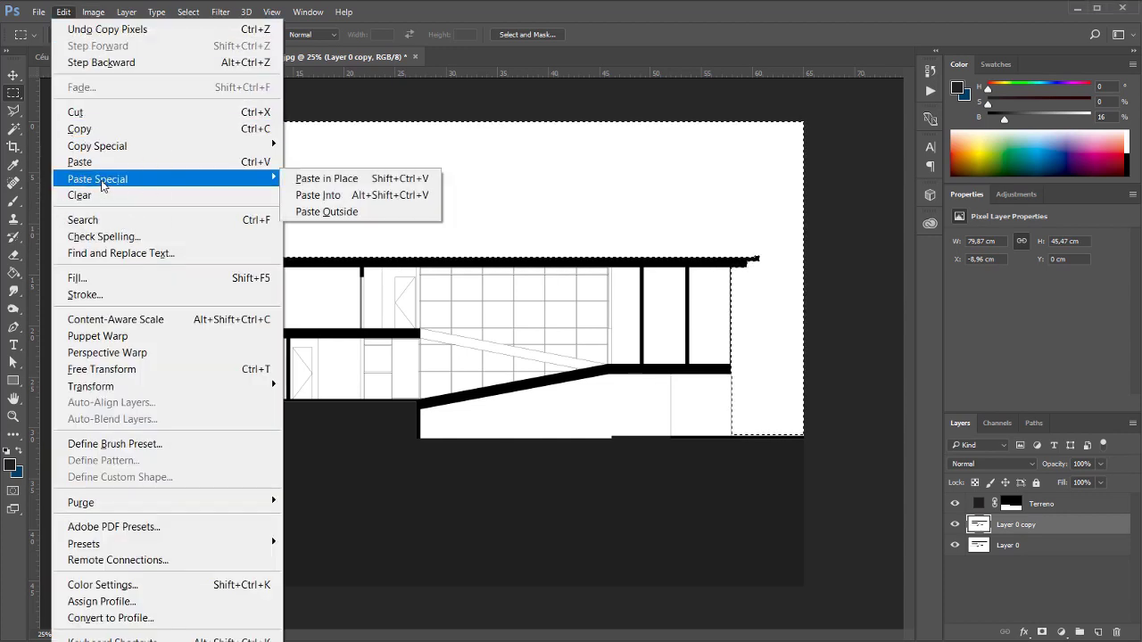
click(363, 195)
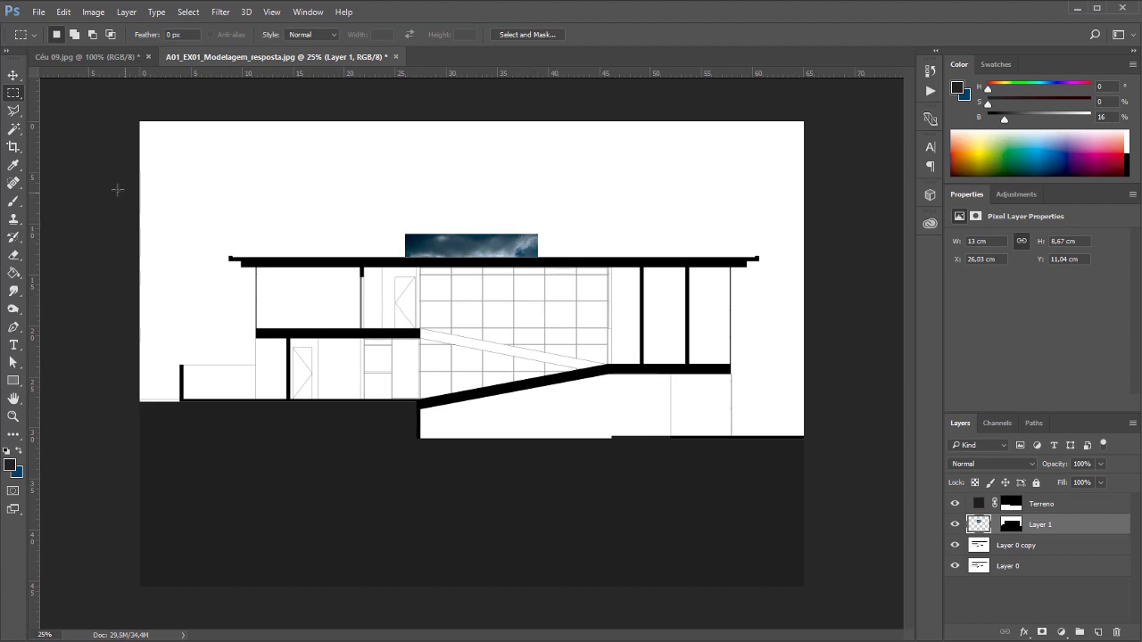
Step: Move the pasted sky image to the open area above the left part of the roof, at about X 8.62 cm, Y 2.71 cm
click(13, 76)
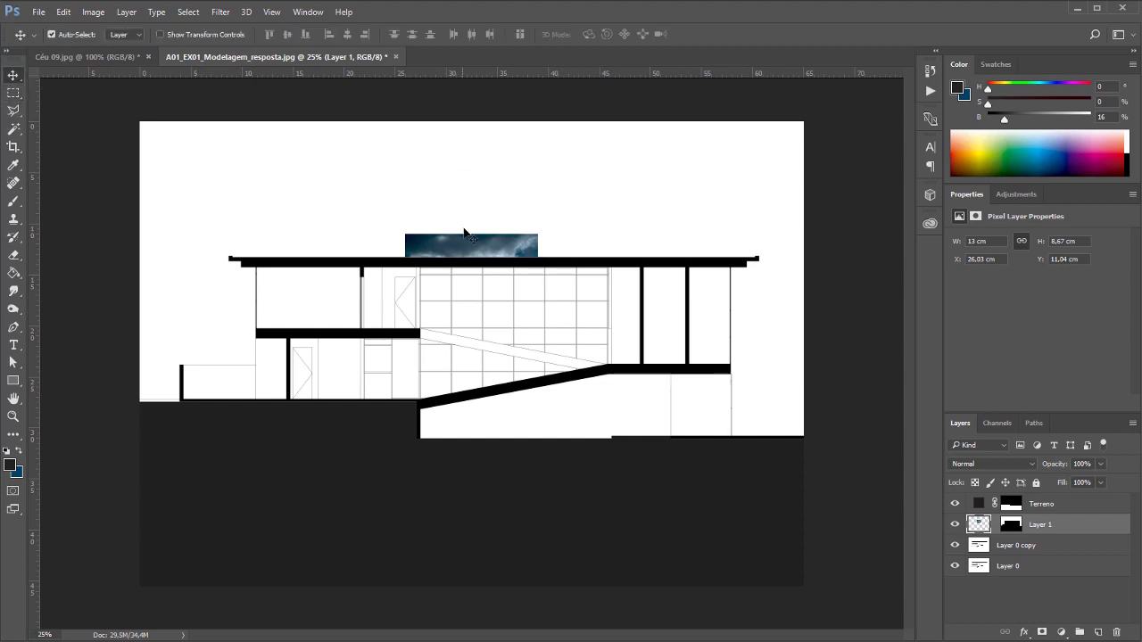
drag(457, 239, 301, 141)
drag(320, 193, 312, 206)
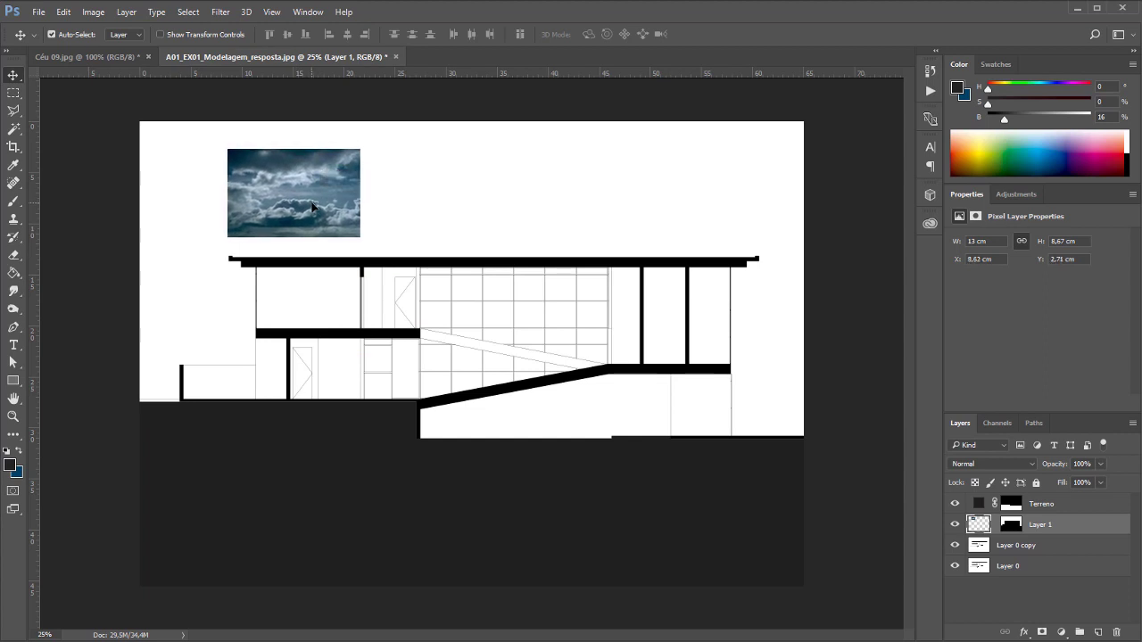
Step: Scale the sky image proportionally to about 525% and position it to cover the whole masked area around the building
key(ctrl+t)
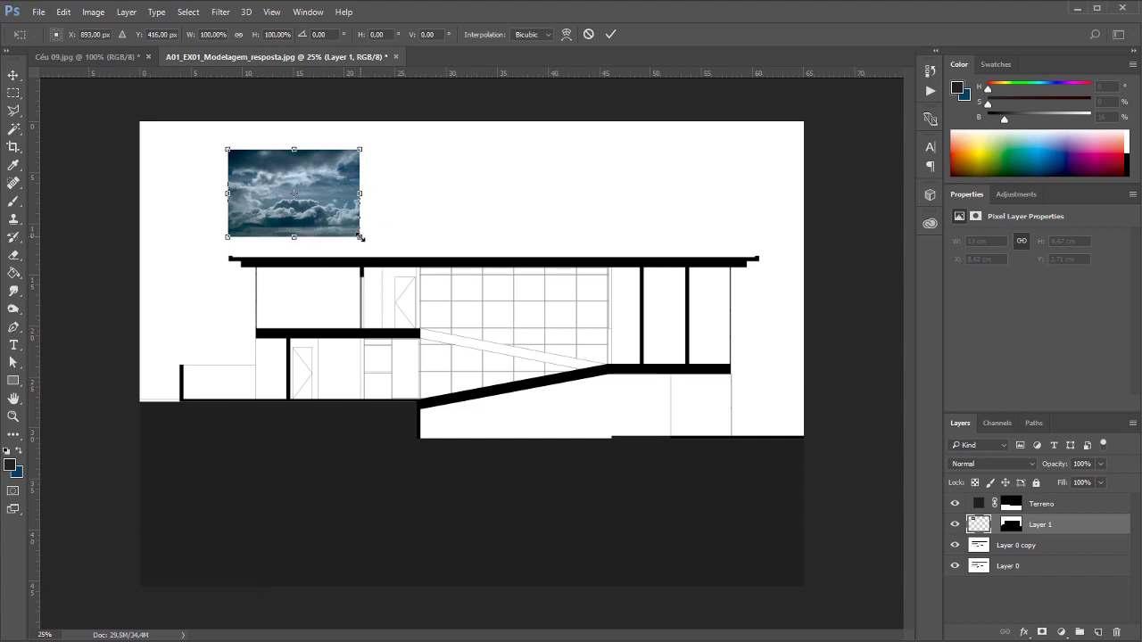
drag(360, 238, 852, 526)
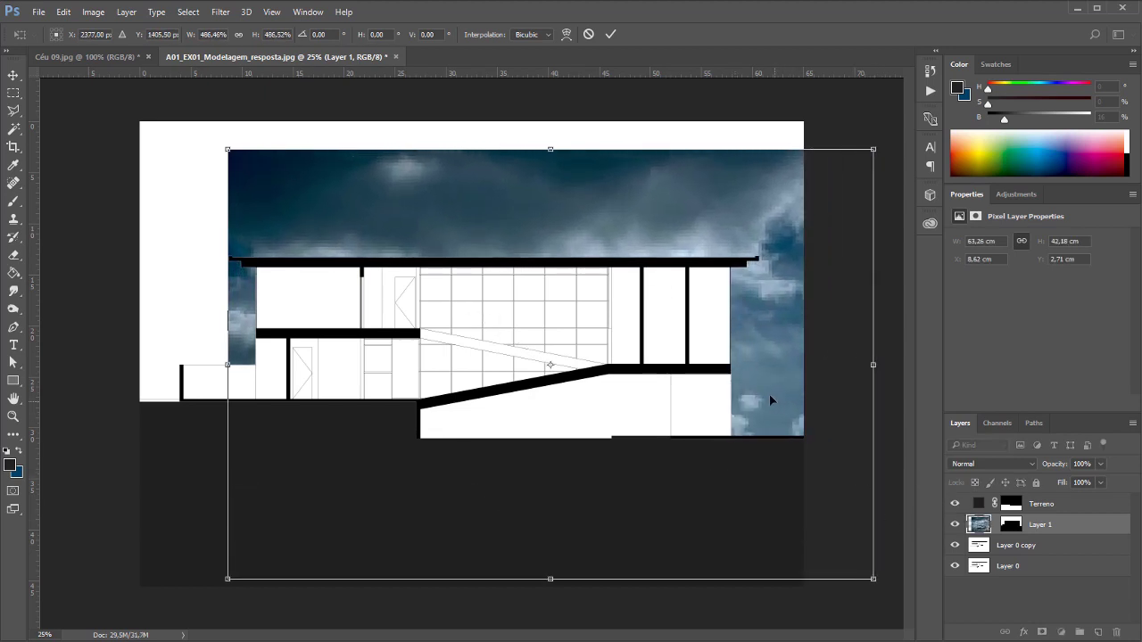
drag(770, 400, 663, 339)
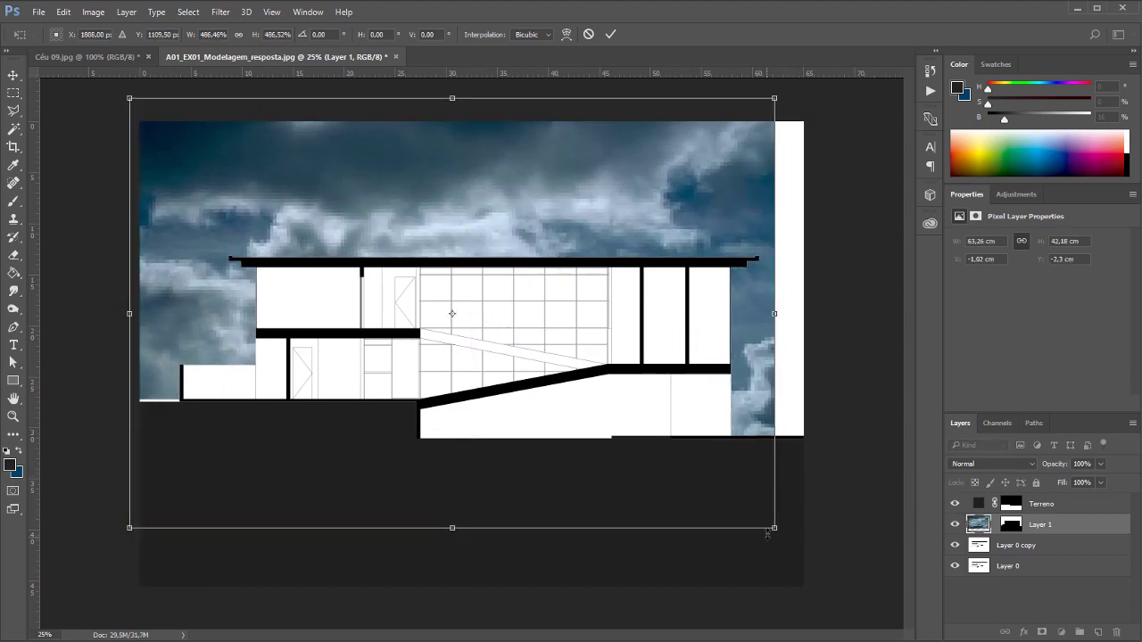
drag(773, 527, 820, 560)
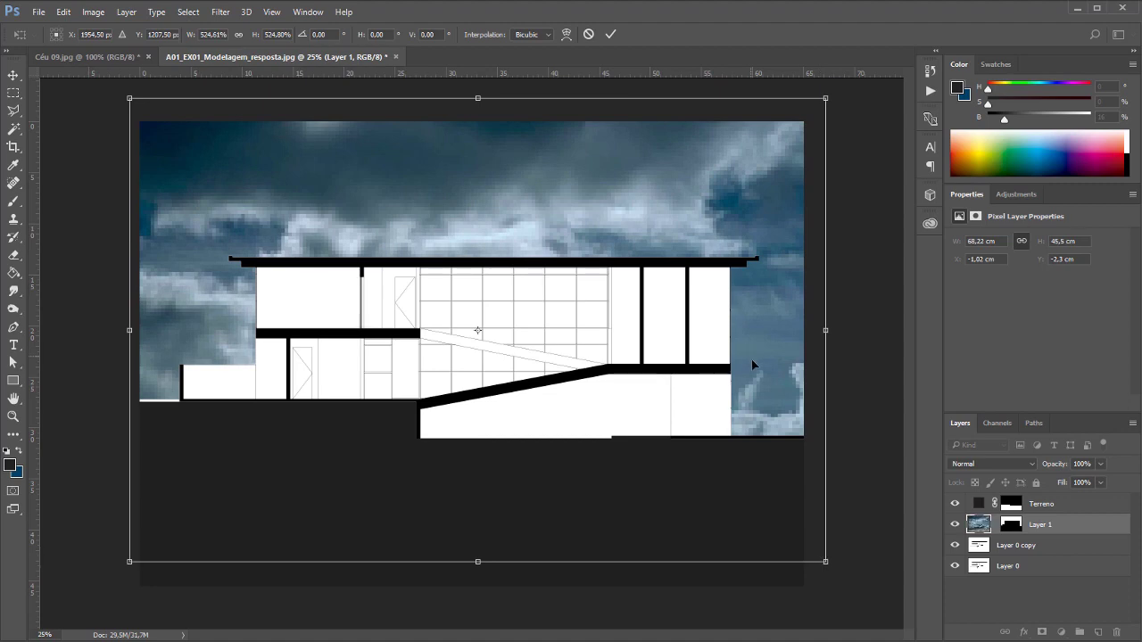
drag(755, 363, 735, 272)
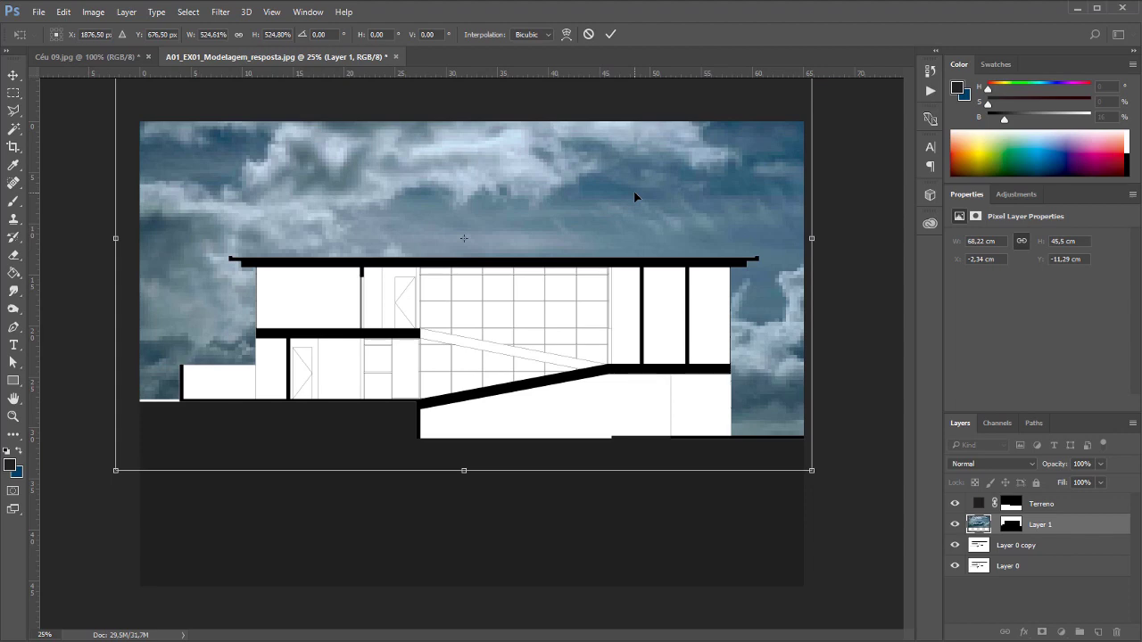
key(Return)
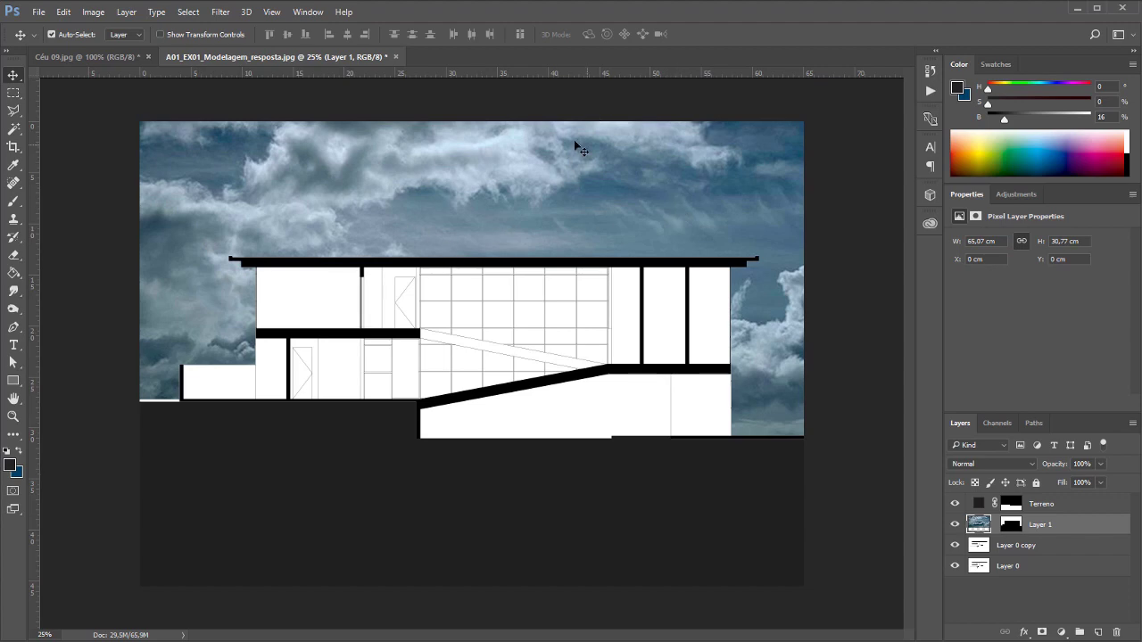
Step: Inspect the layer mask of Layer 1 on its own and return to the layer's image
click(1012, 529)
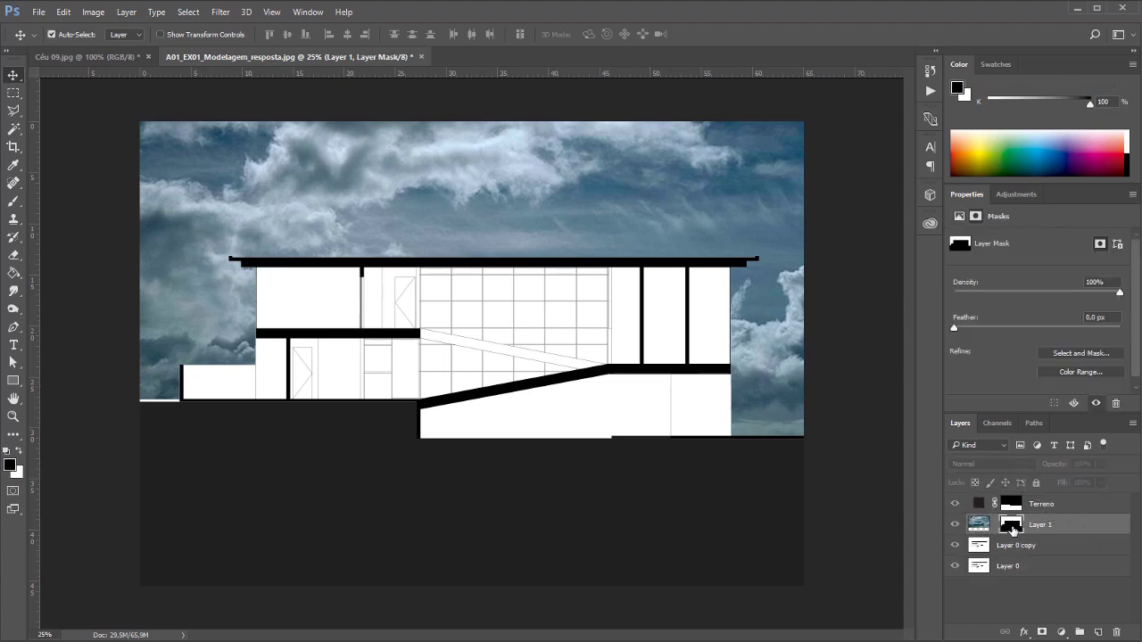
alt+click(1011, 530)
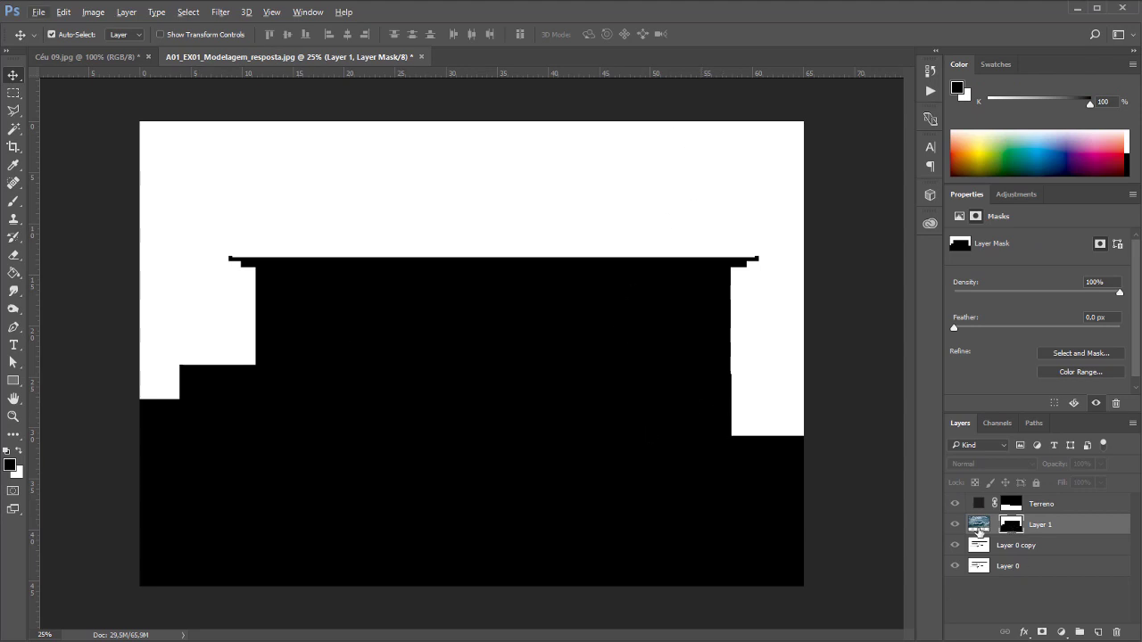
click(979, 530)
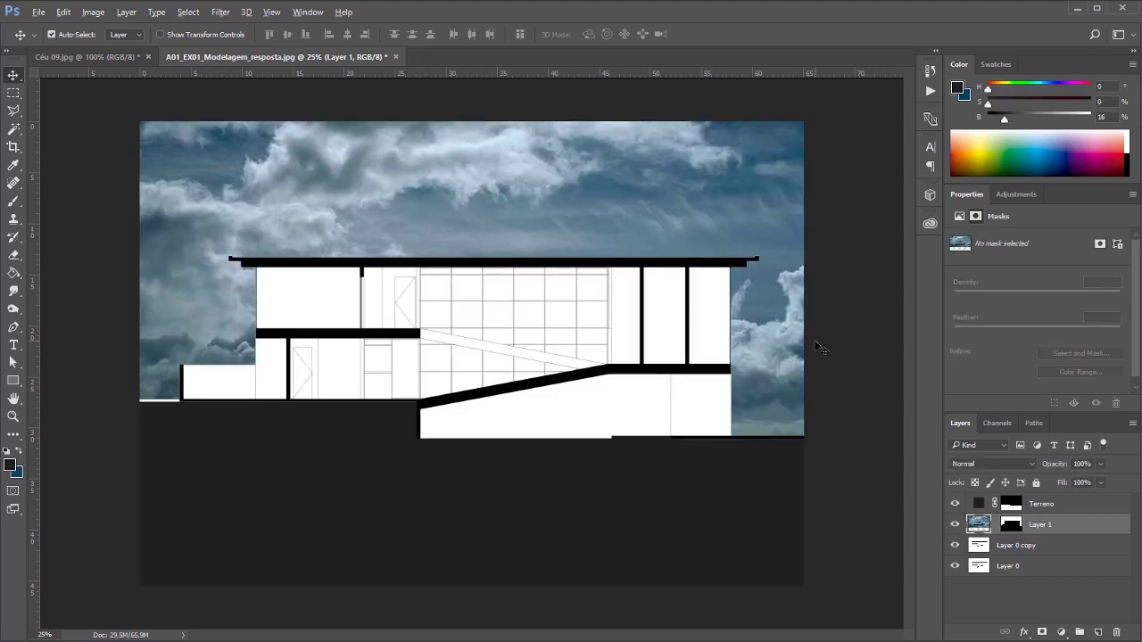
Step: Select the thin white strip between the sky and the terrain at the drawing's left edge on Layer 0 copy with the Magic Wand
scroll(152, 436, up, 2)
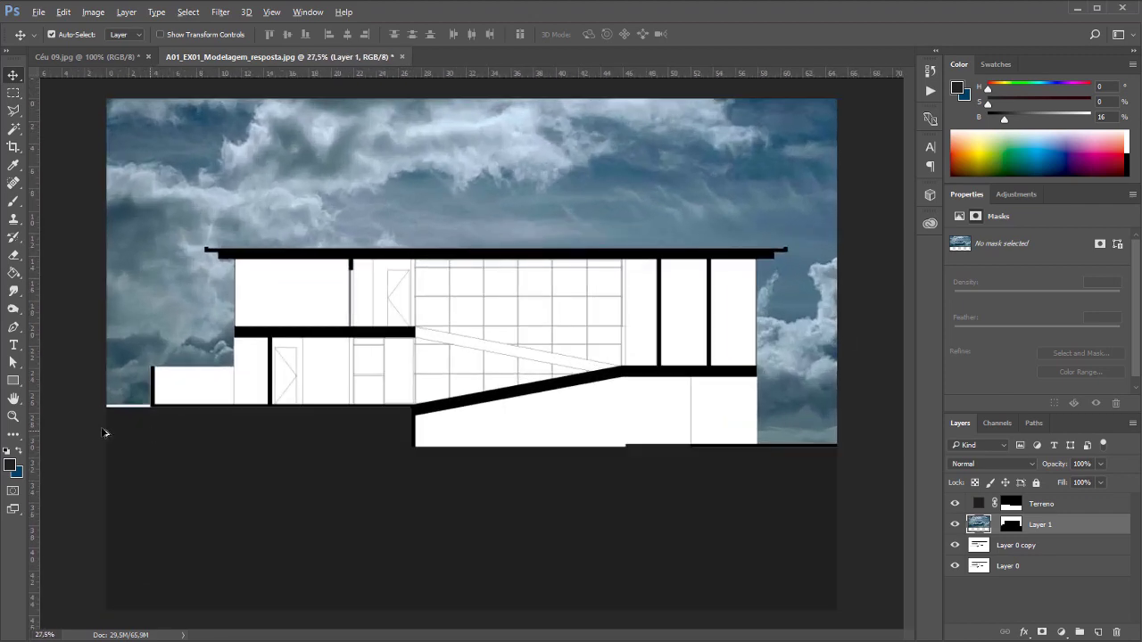
scroll(104, 432, up, 10)
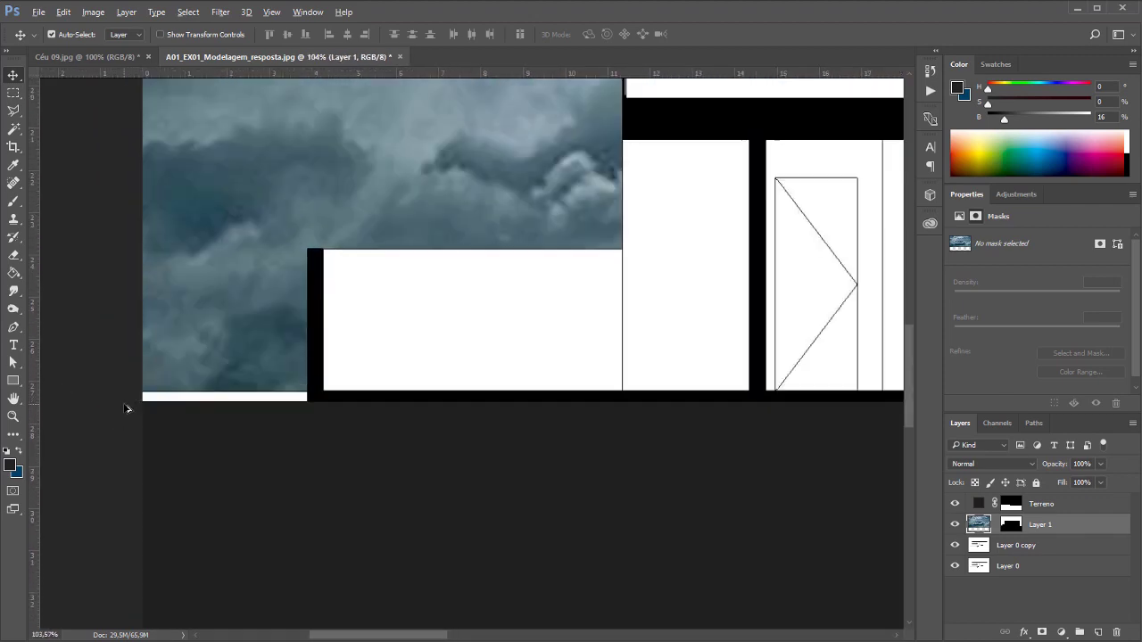
scroll(128, 408, up, 8)
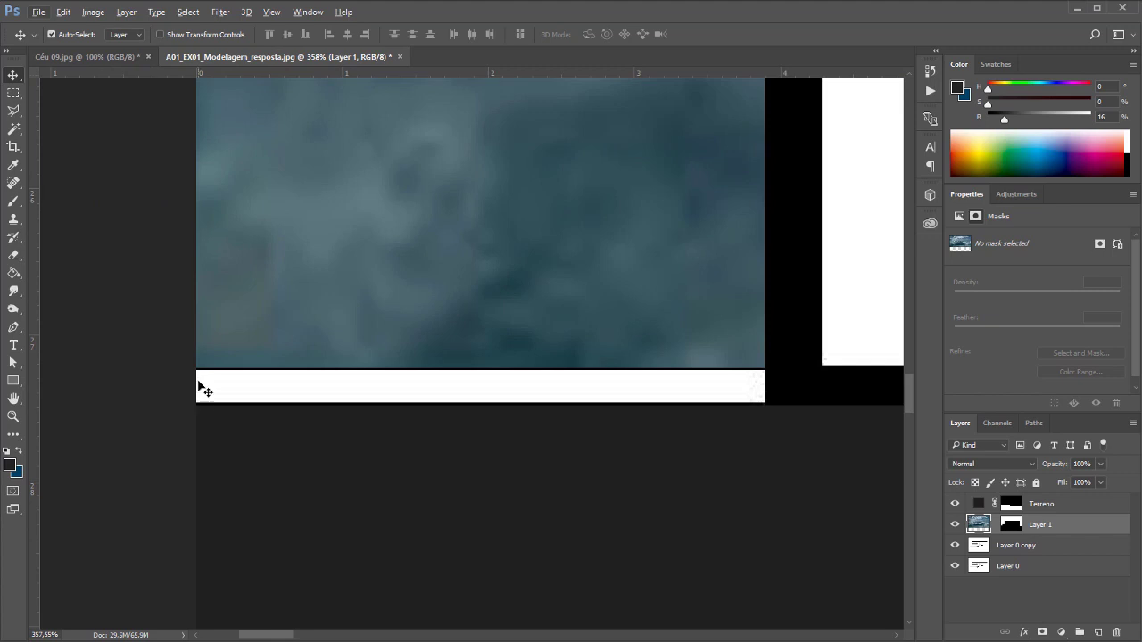
scroll(669, 385, down, 2)
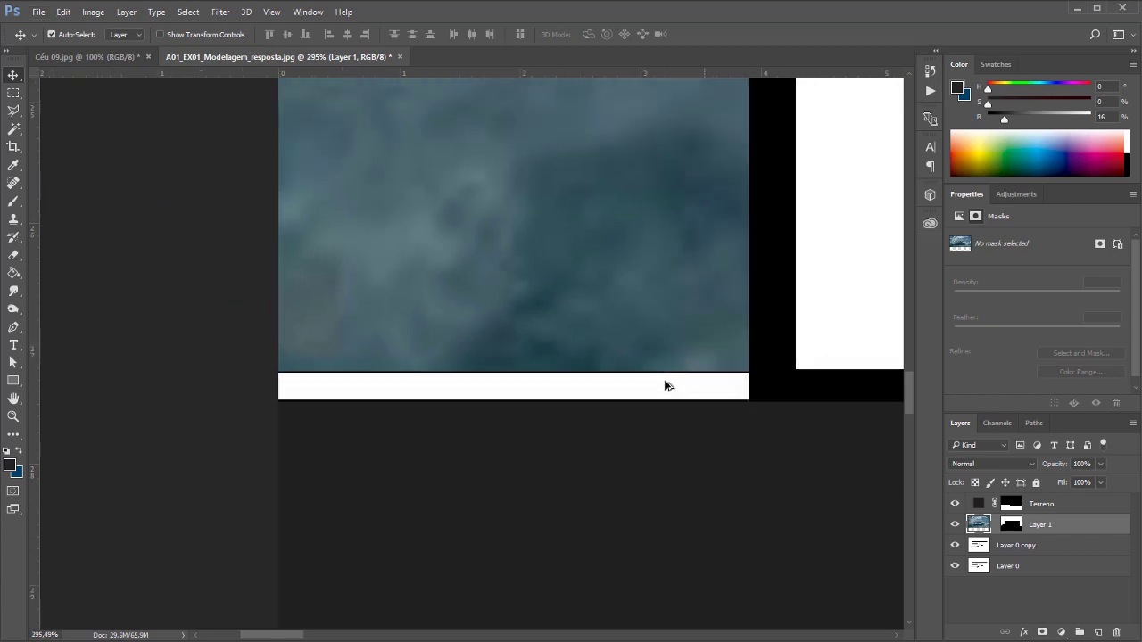
scroll(665, 386, down, 4)
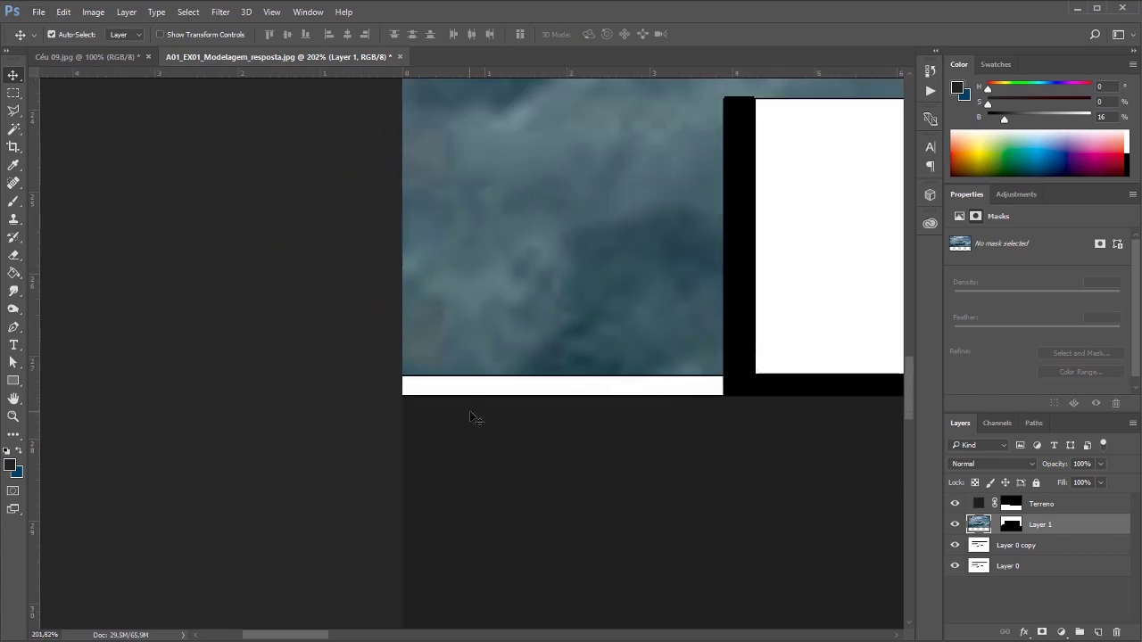
scroll(437, 410, down, 3)
scroll(642, 429, up, 3)
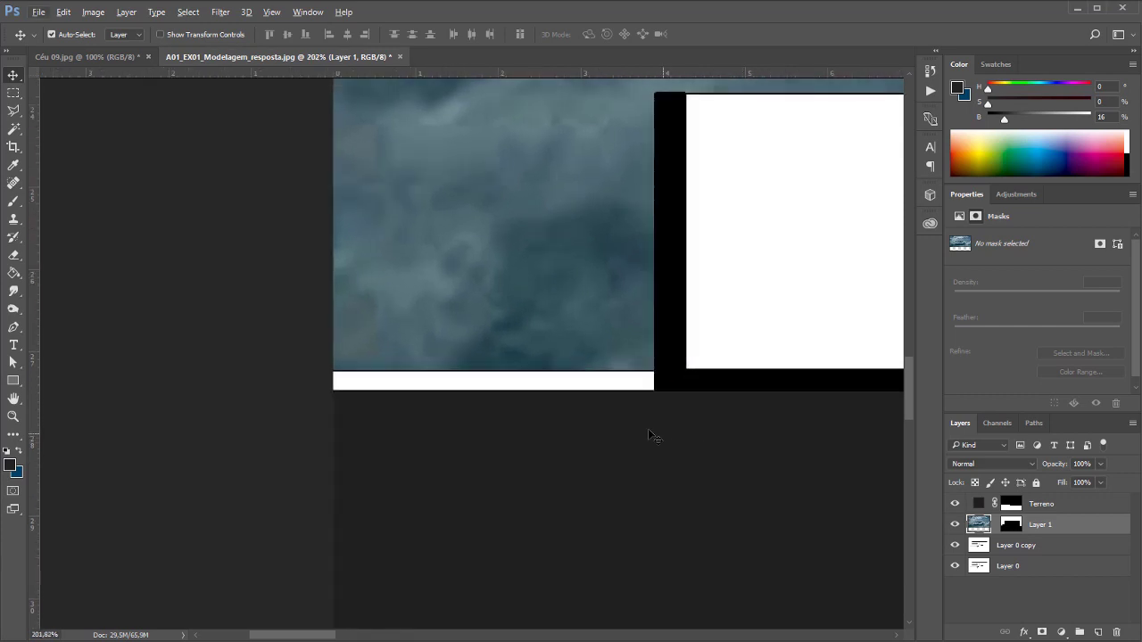
click(12, 130)
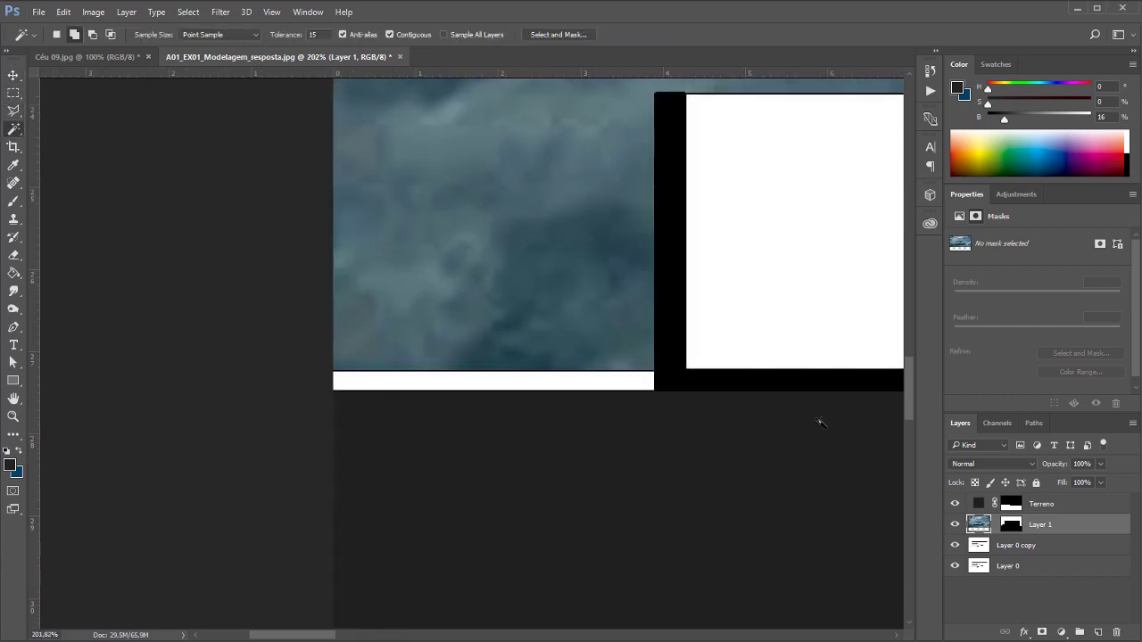
click(1009, 546)
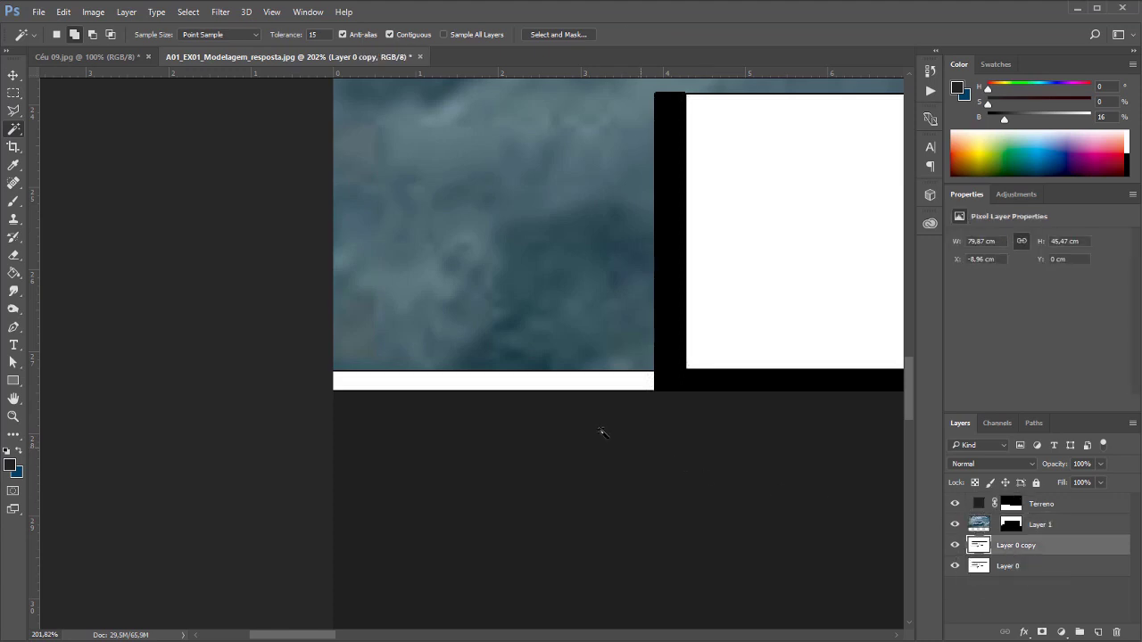
click(568, 378)
Step: Fill the selected strip with White on the Terreno layer mask, in Normal mode at 100% opacity
click(1012, 508)
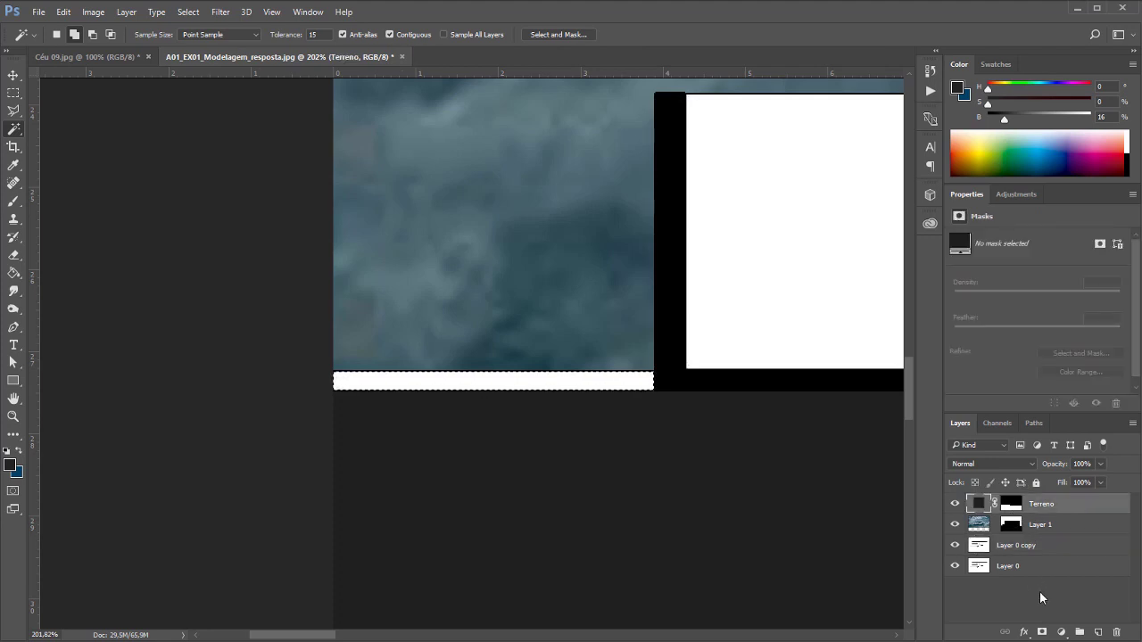
alt+click(1011, 508)
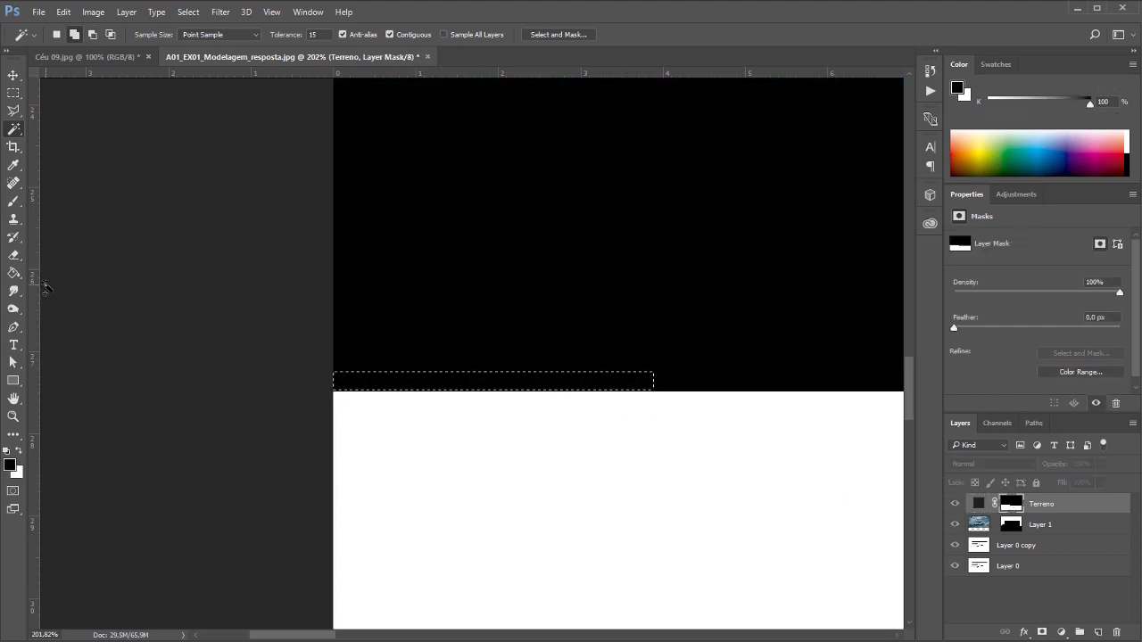
click(62, 12)
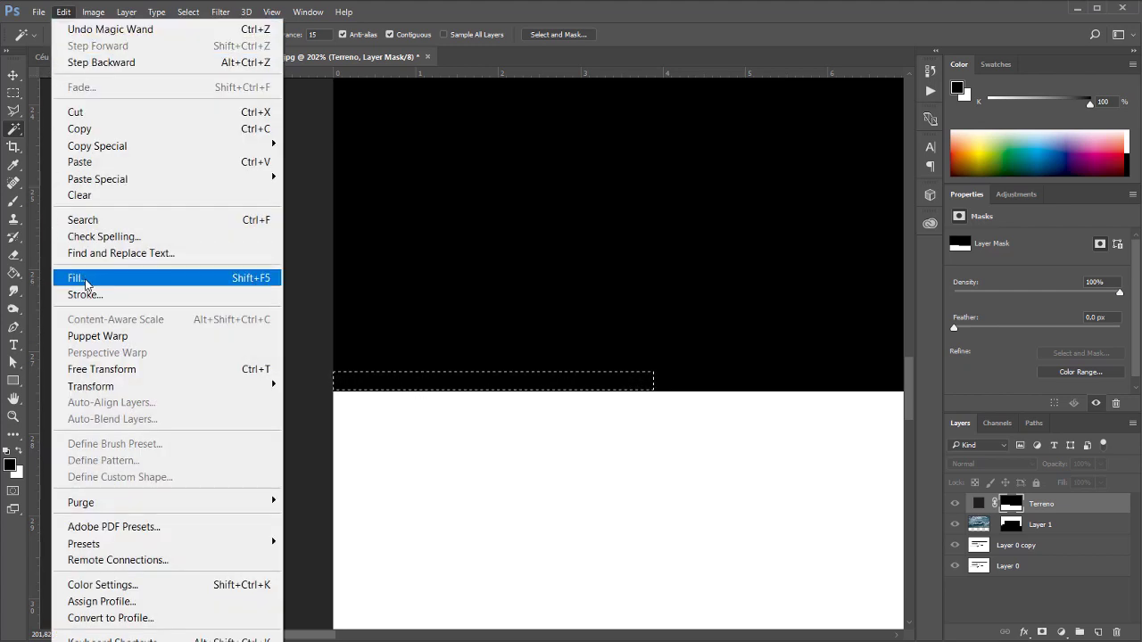
click(89, 282)
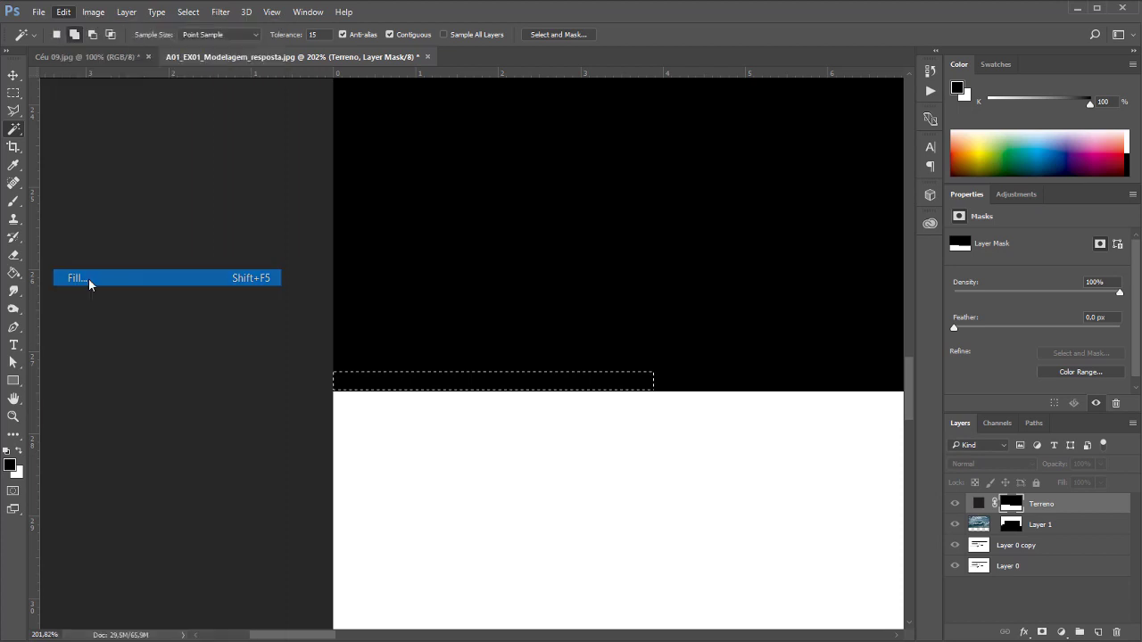
click(714, 214)
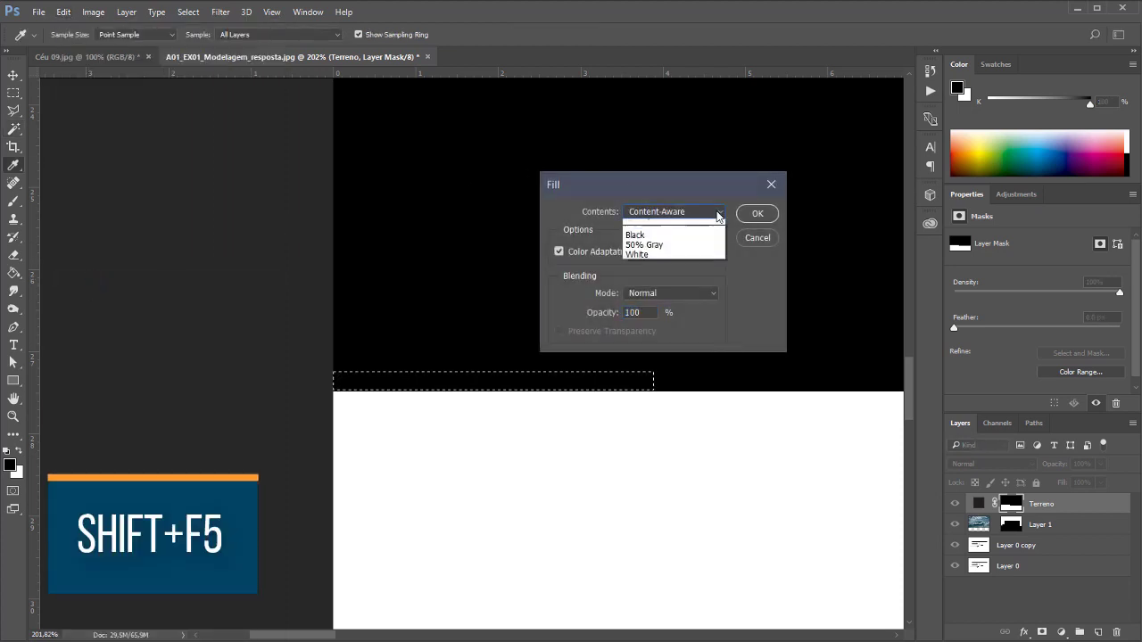
click(675, 321)
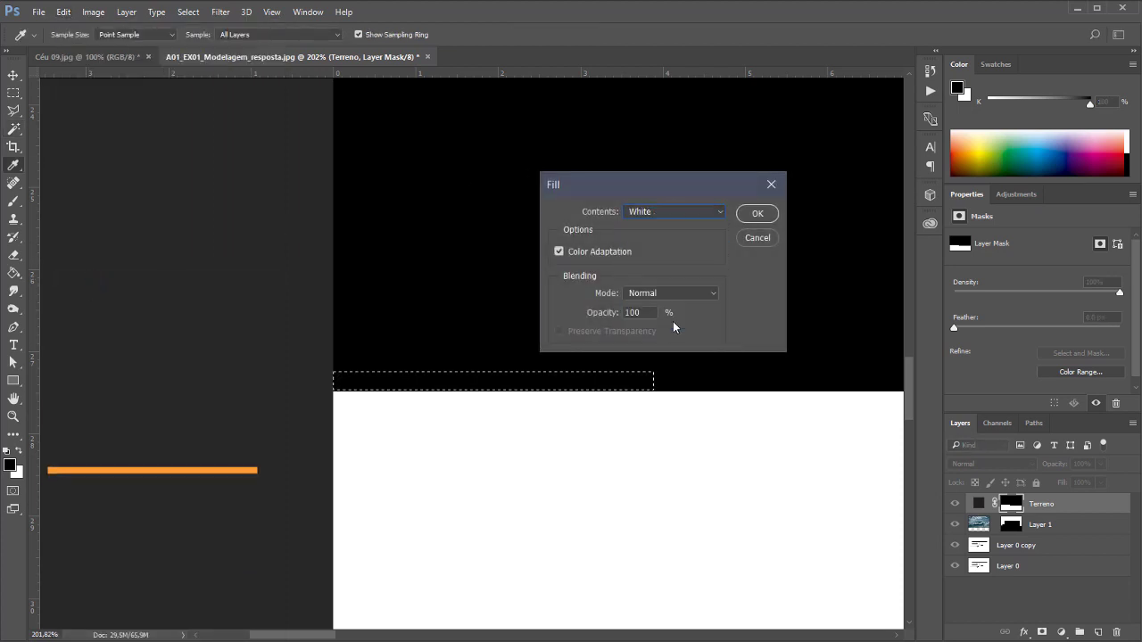
click(756, 214)
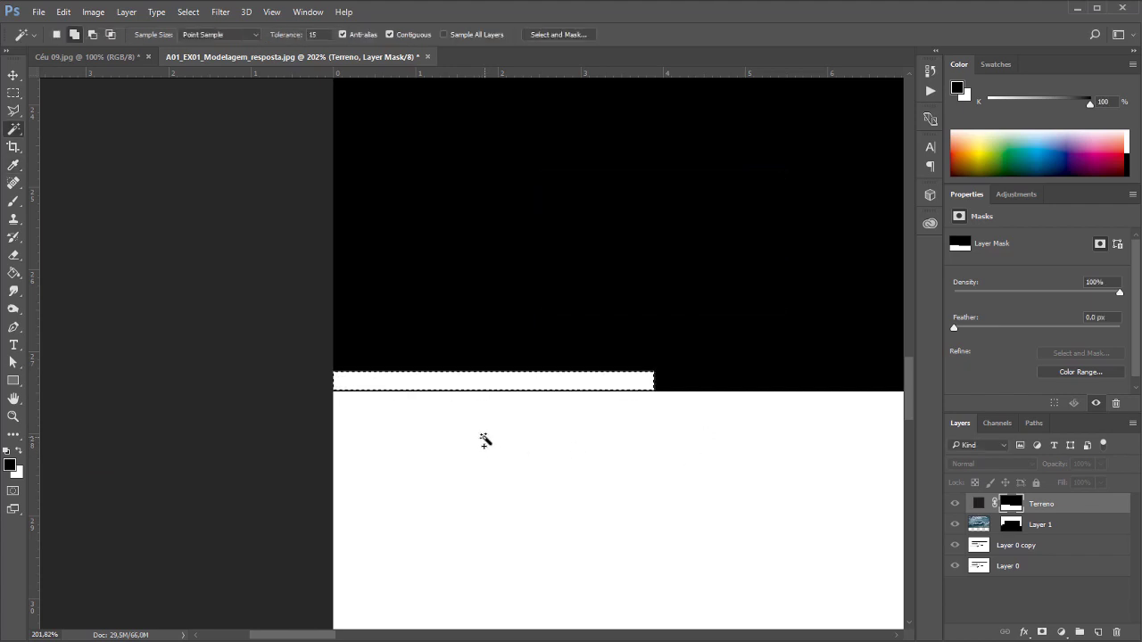
Step: Fill the thin black line beneath the added strip on the Terreno mask with White, deselect, and return to the Layer 1 image
key(ctrl+d)
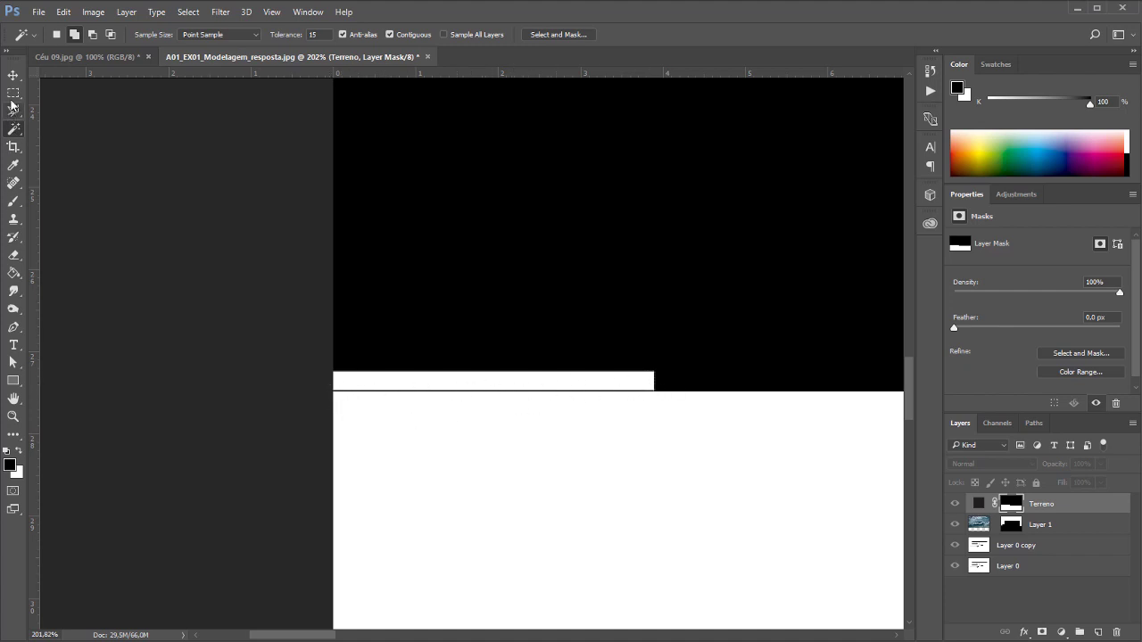
click(14, 93)
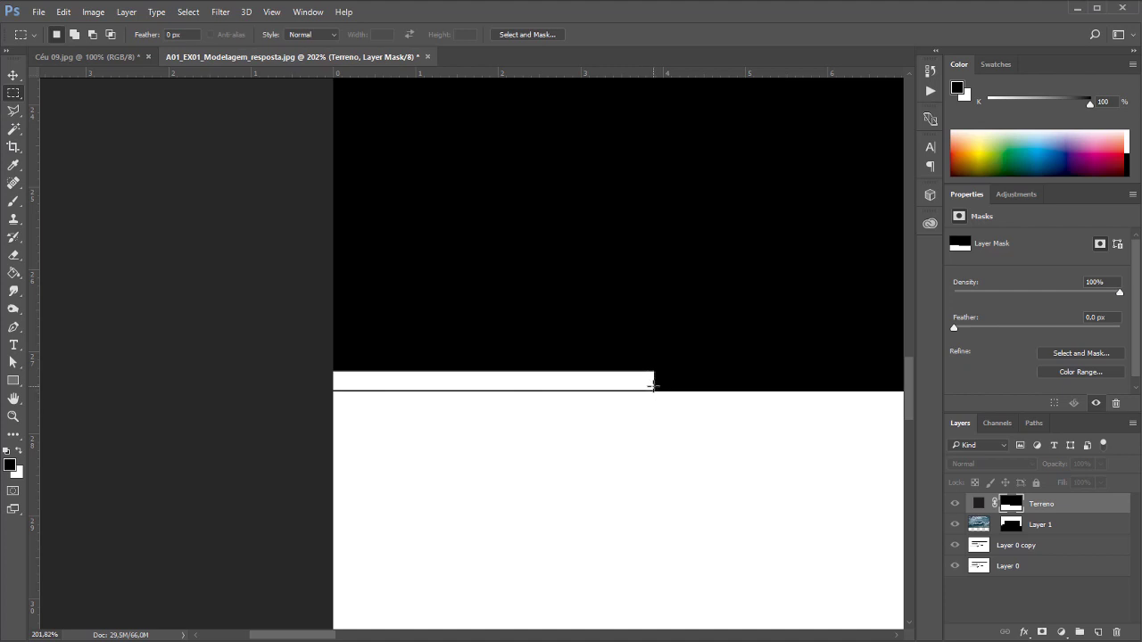
drag(653, 386, 319, 400)
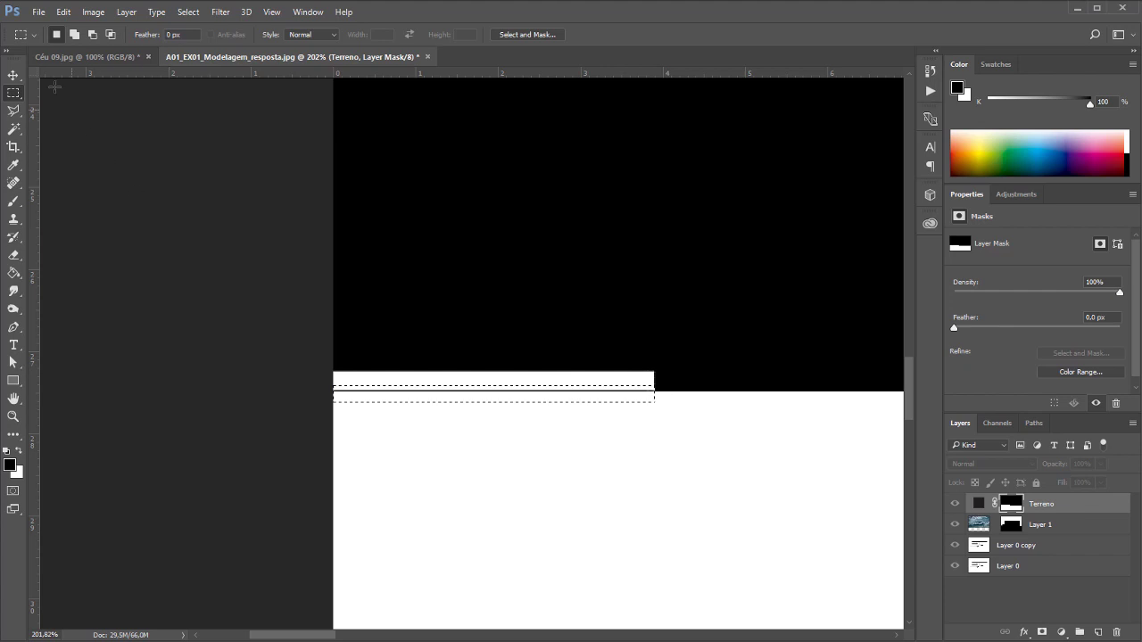
click(63, 12)
click(76, 278)
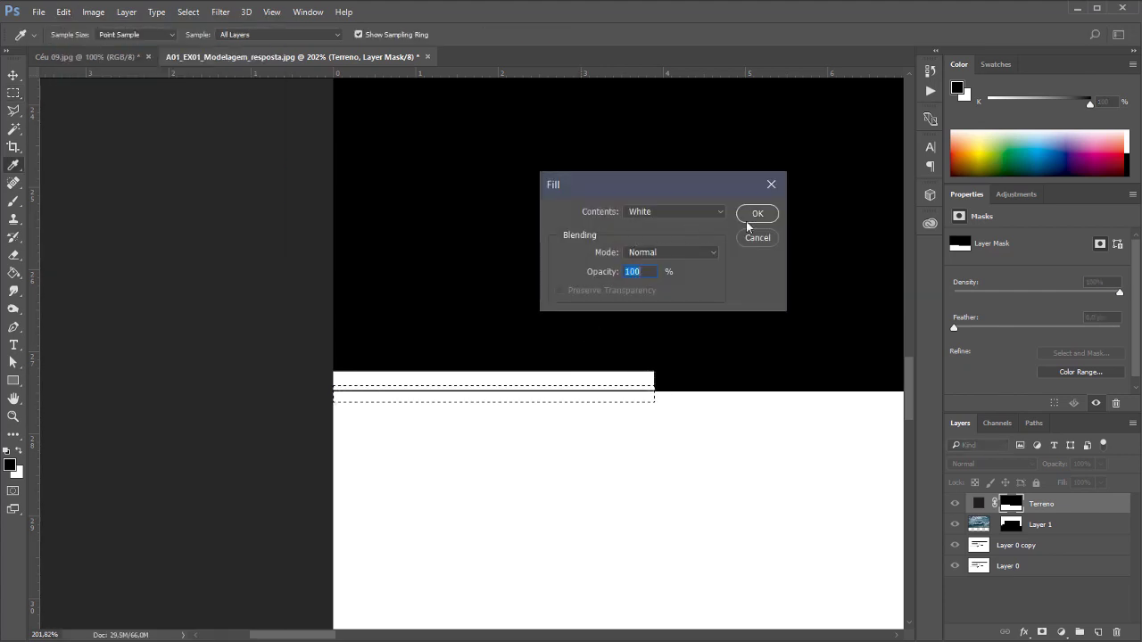
key(Return)
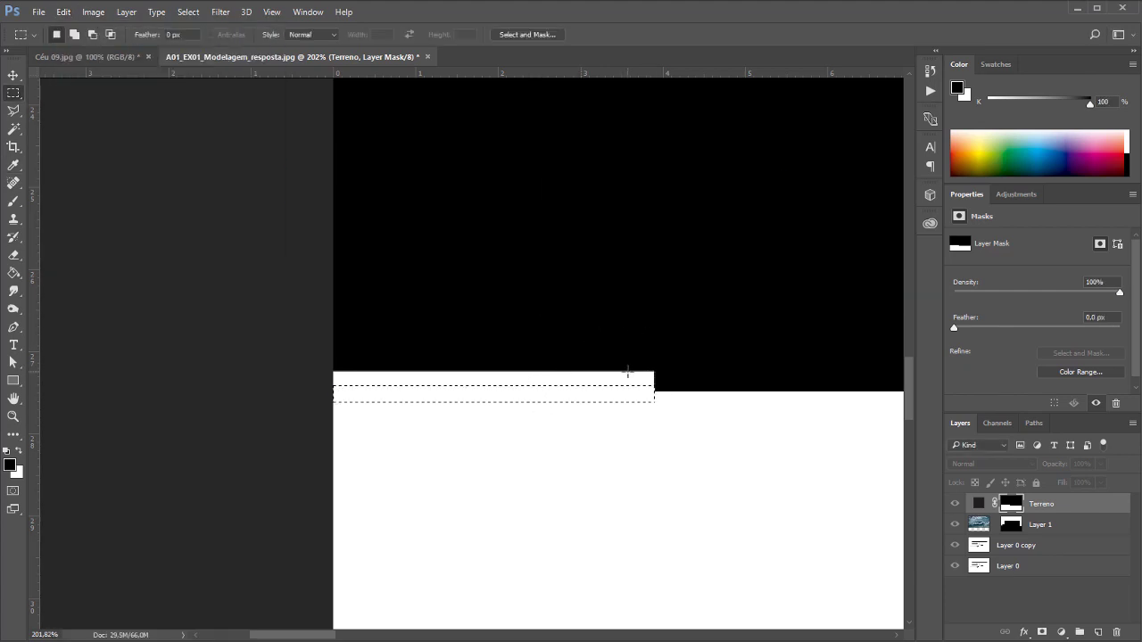
key(ctrl+d)
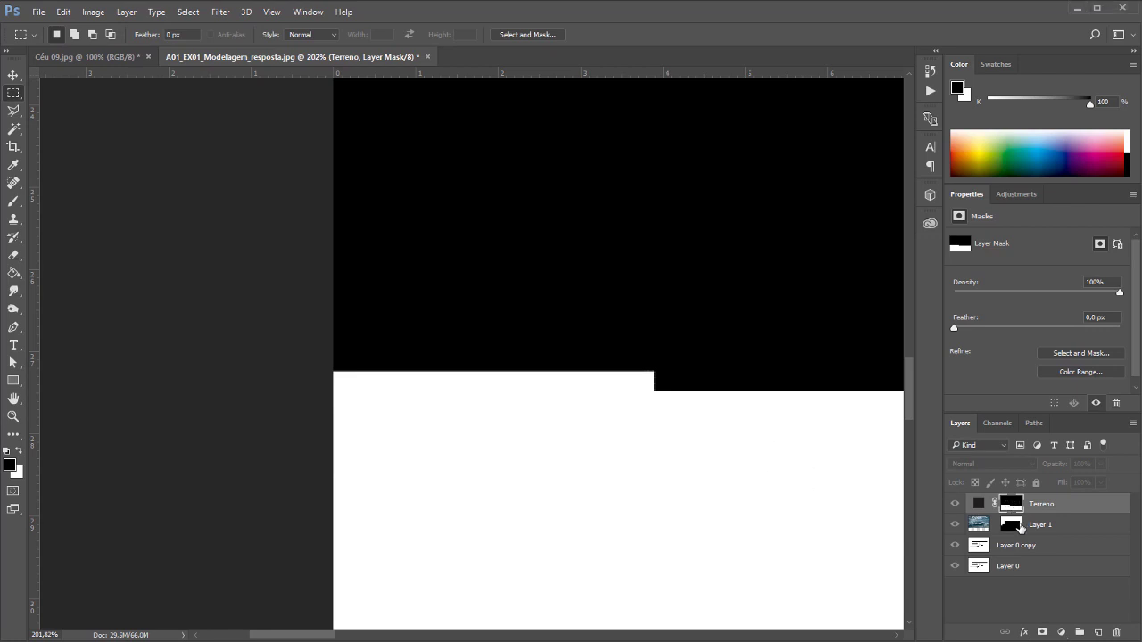
click(995, 529)
click(979, 525)
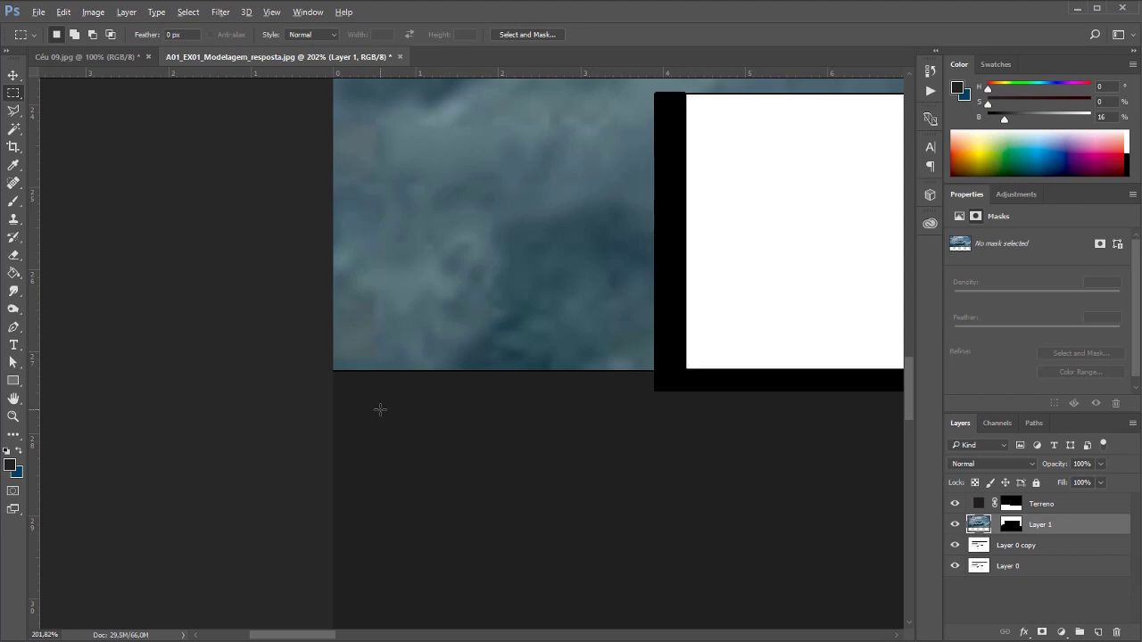
Step: Darken the Terreno layer's solid fill colour to near-black
scroll(378, 409, down, 3)
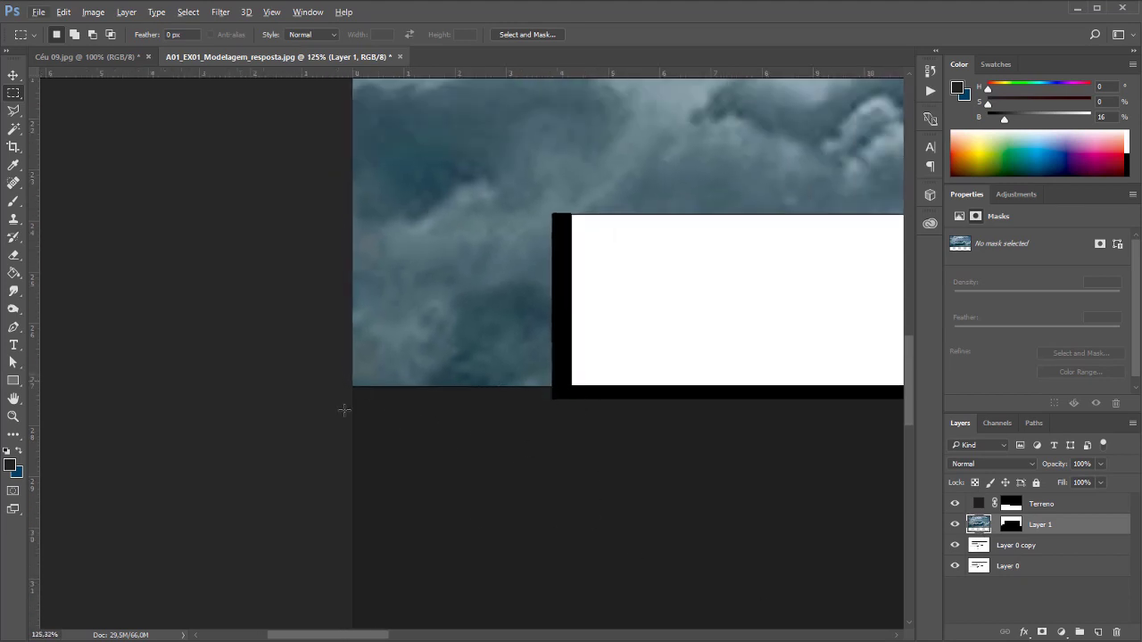
scroll(230, 380, down, 1)
scroll(530, 403, down, 8)
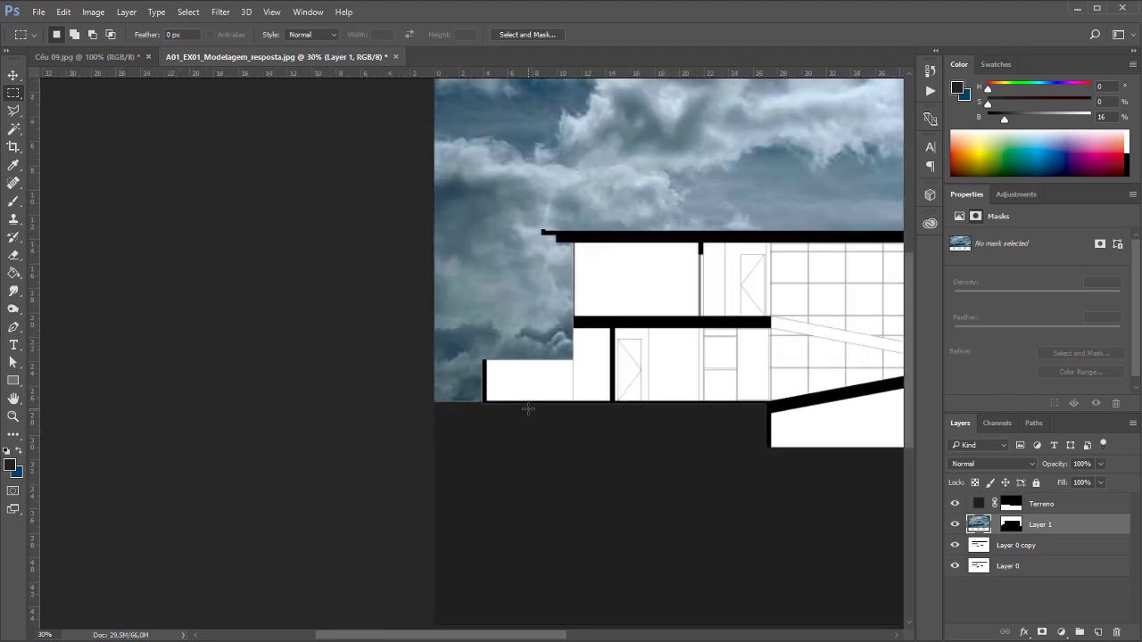
scroll(467, 354, up, 1)
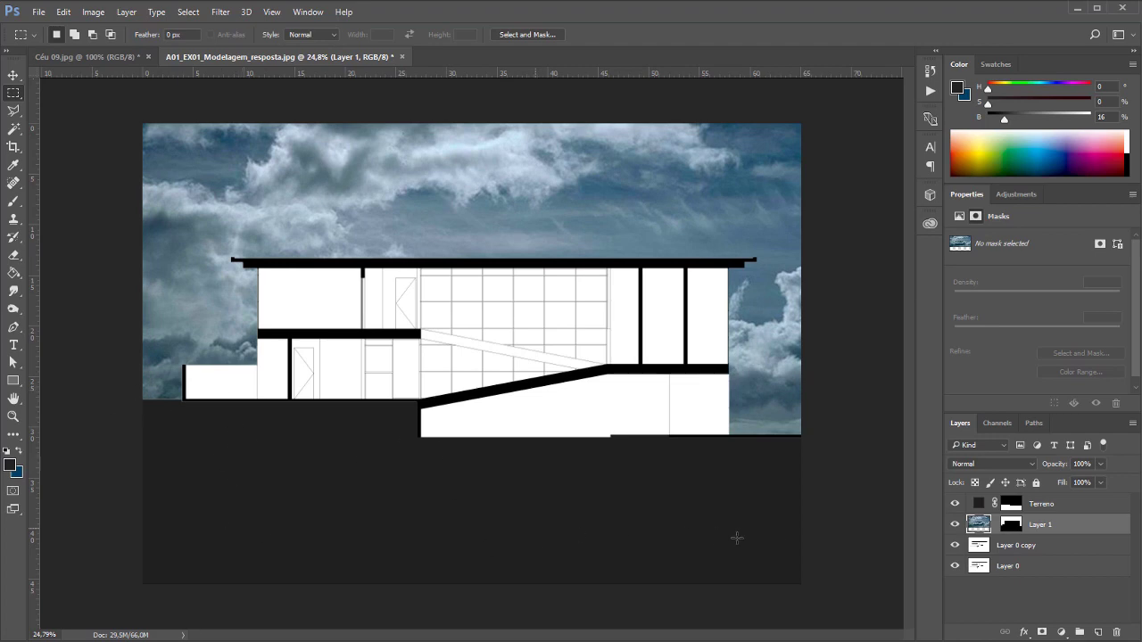
click(979, 508)
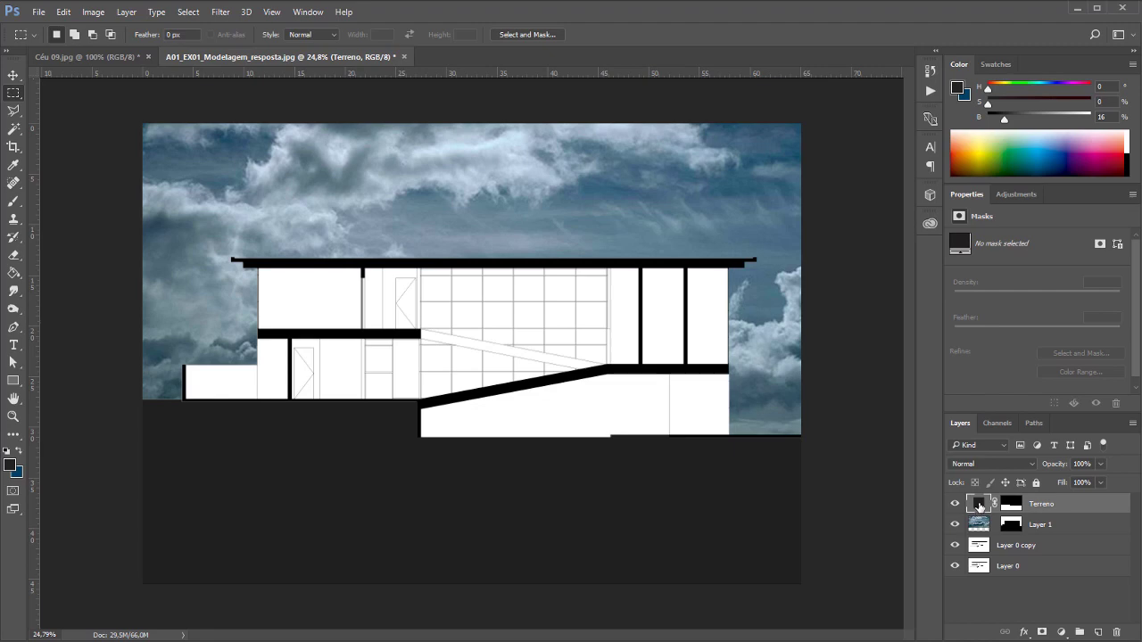
double_click(979, 505)
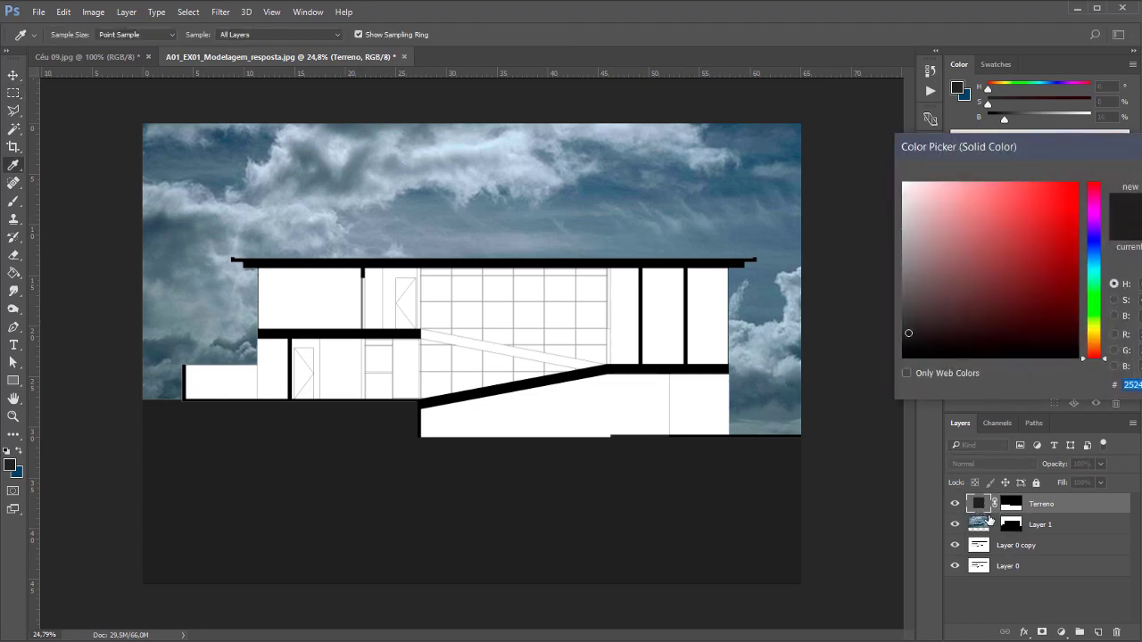
mouse_move(928, 333)
mouse_down()
mouse_move(929, 349)
mouse_move(917, 345)
mouse_up()
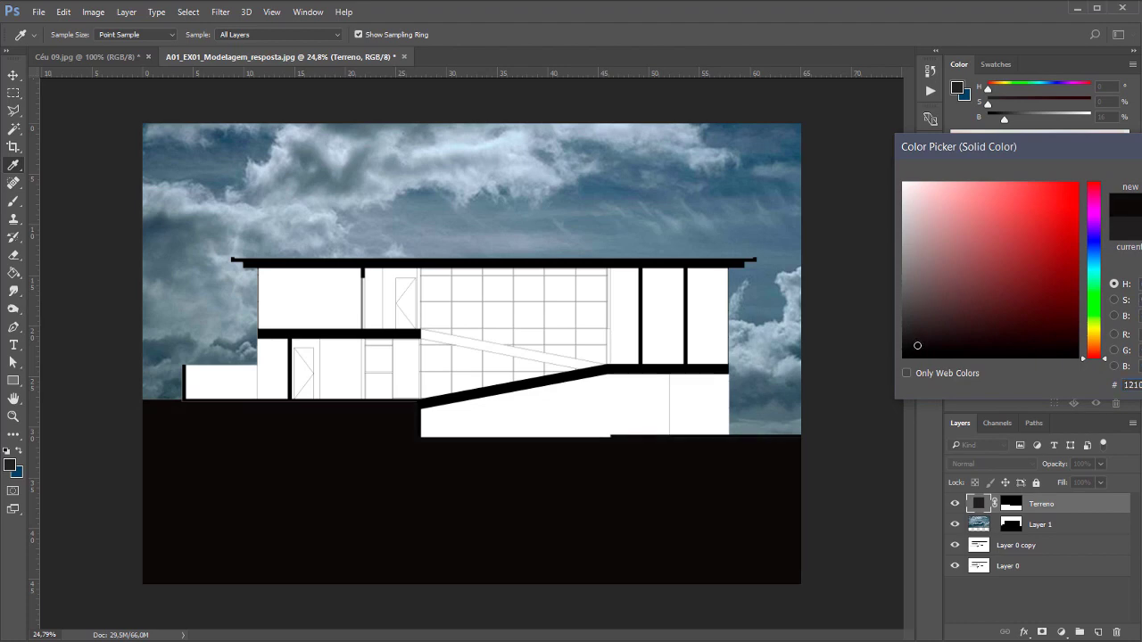
key(Return)
Step: Rename the sky layer, Layer 1, as "Céu" and lower its opacity to 63%
click(1041, 526)
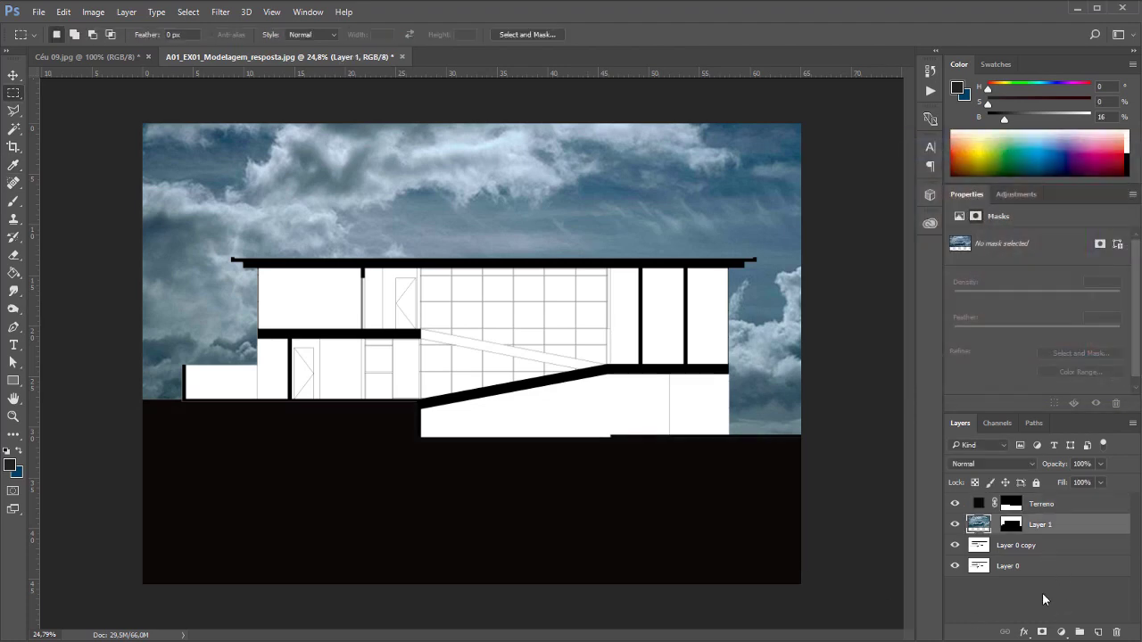
double_click(1039, 527)
text(Céu)
click(1057, 546)
click(1057, 527)
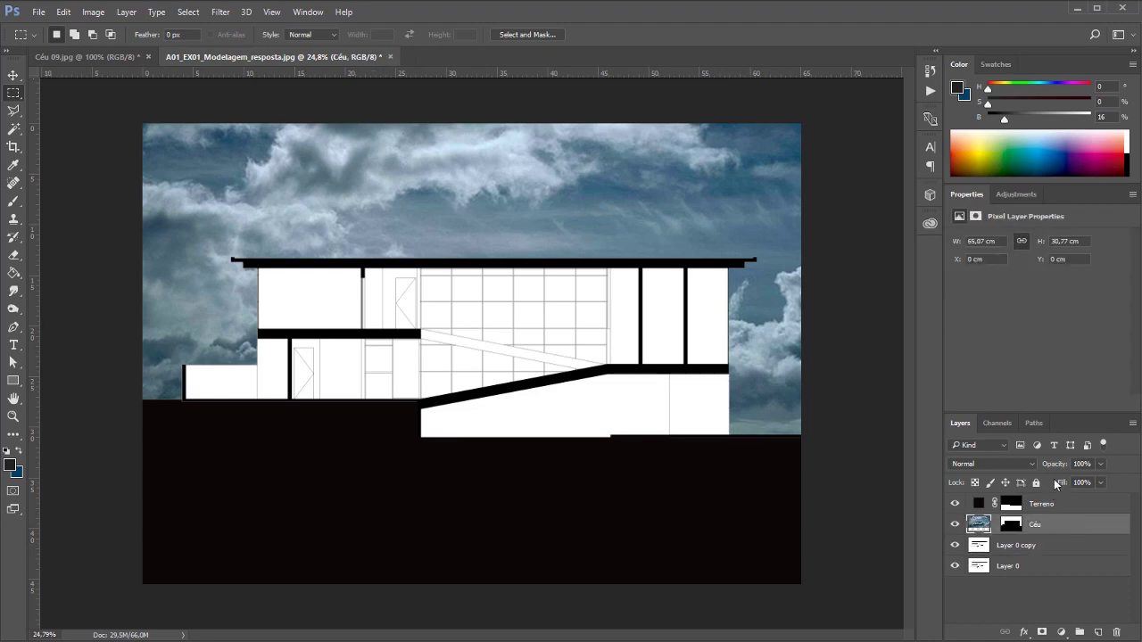
drag(1059, 468, 1034, 466)
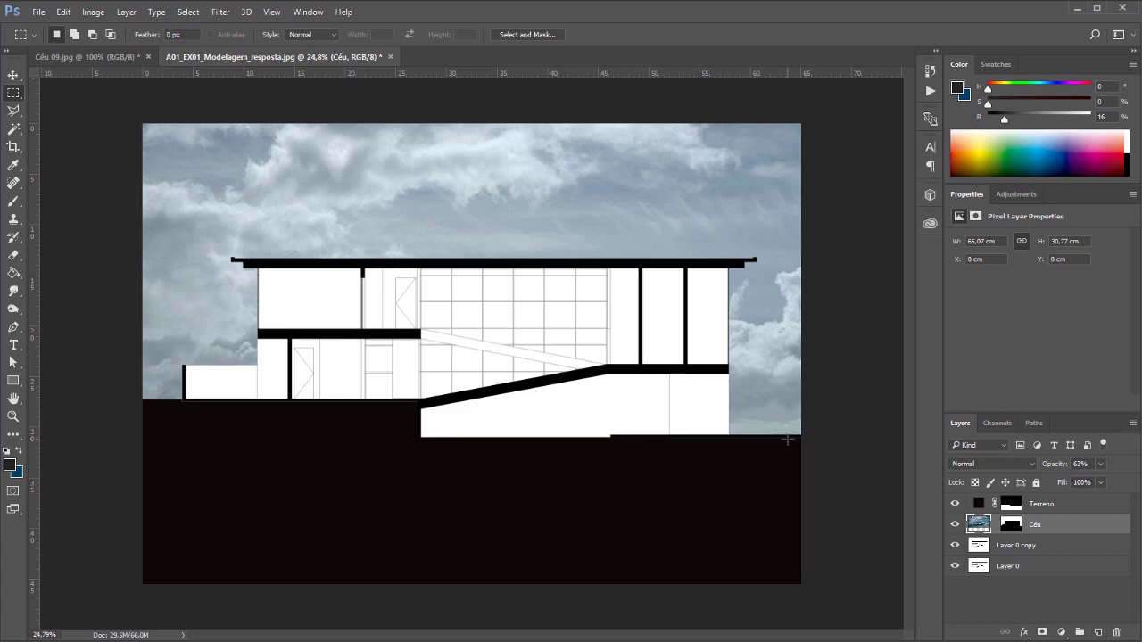
Step: Create a new layer named "Árvores" directly above the Céu layer, in Normal mode at 100% opacity
key(ctrl+shift+n)
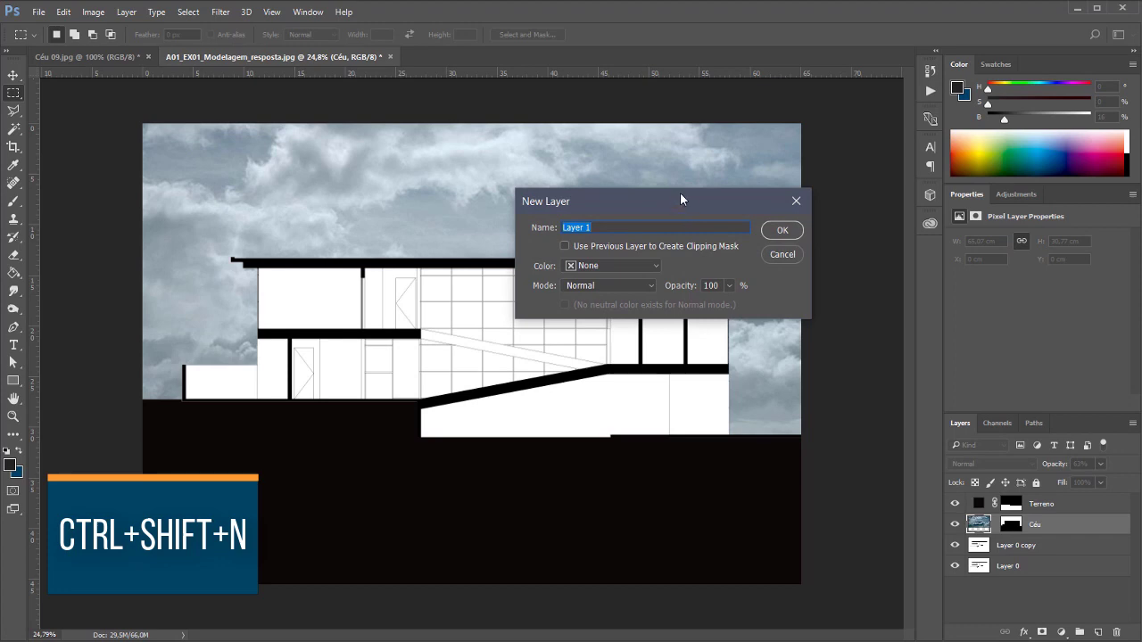
drag(665, 204, 734, 119)
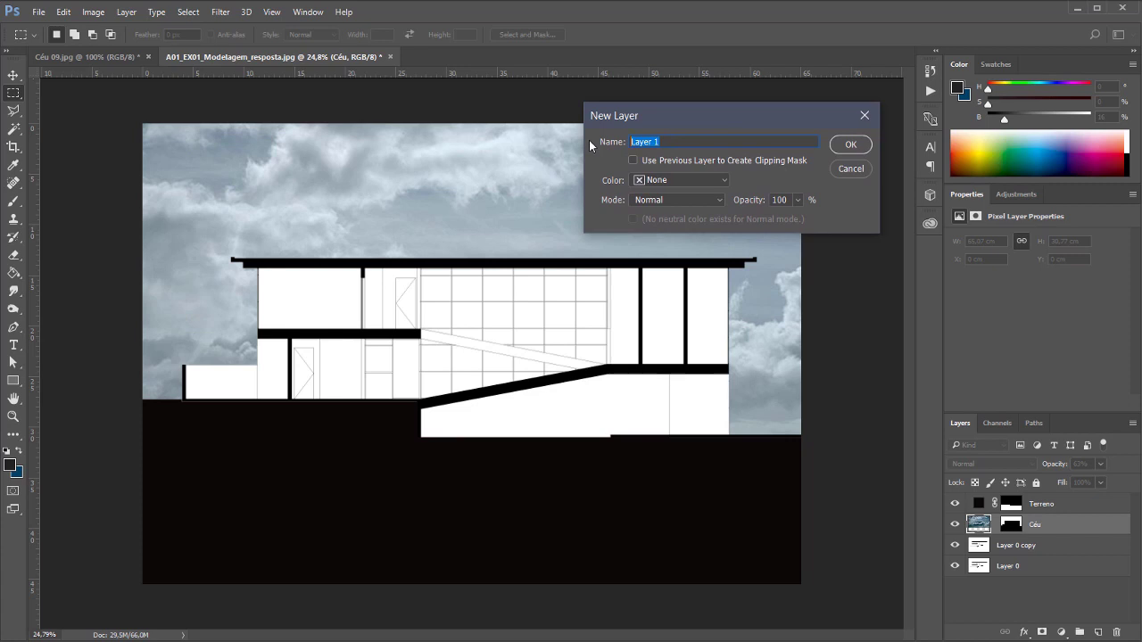
text(árvores)
drag(637, 141, 625, 140)
text(Á)
click(850, 144)
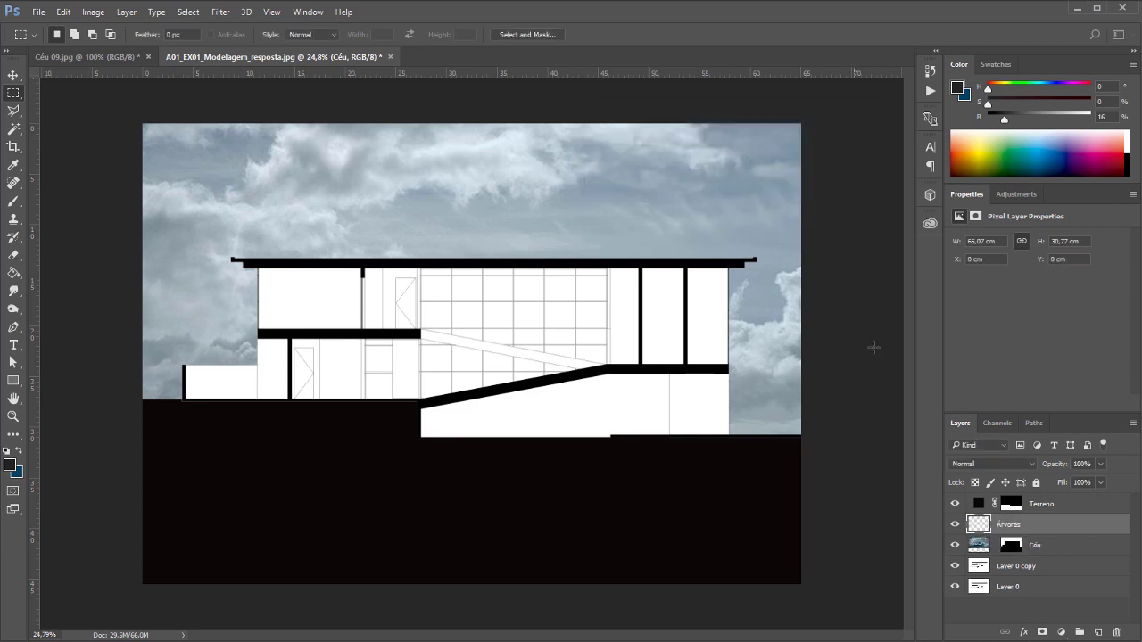
Step: Choose the leafy tree silhouette brush with the 2444 px preset size for the Brush tool
click(13, 203)
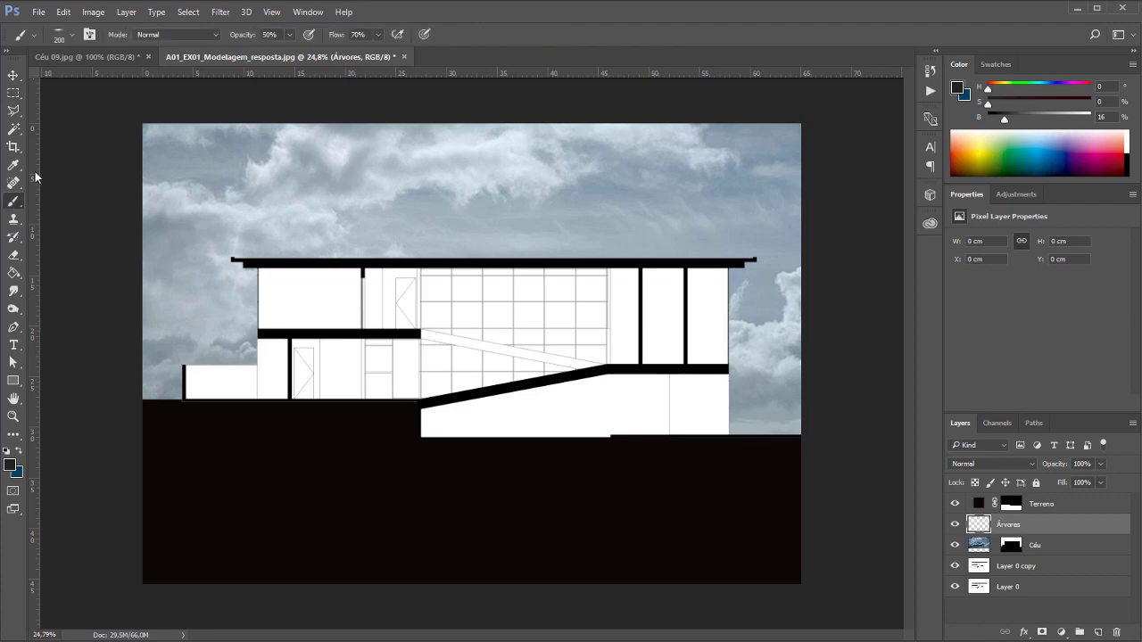
click(73, 38)
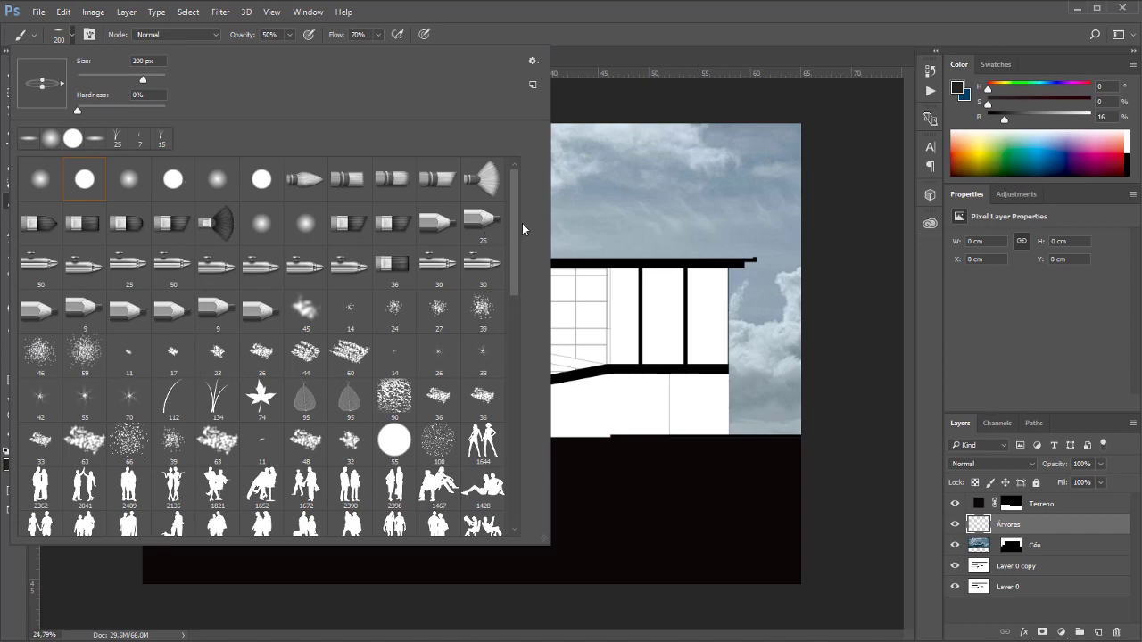
drag(515, 202, 509, 350)
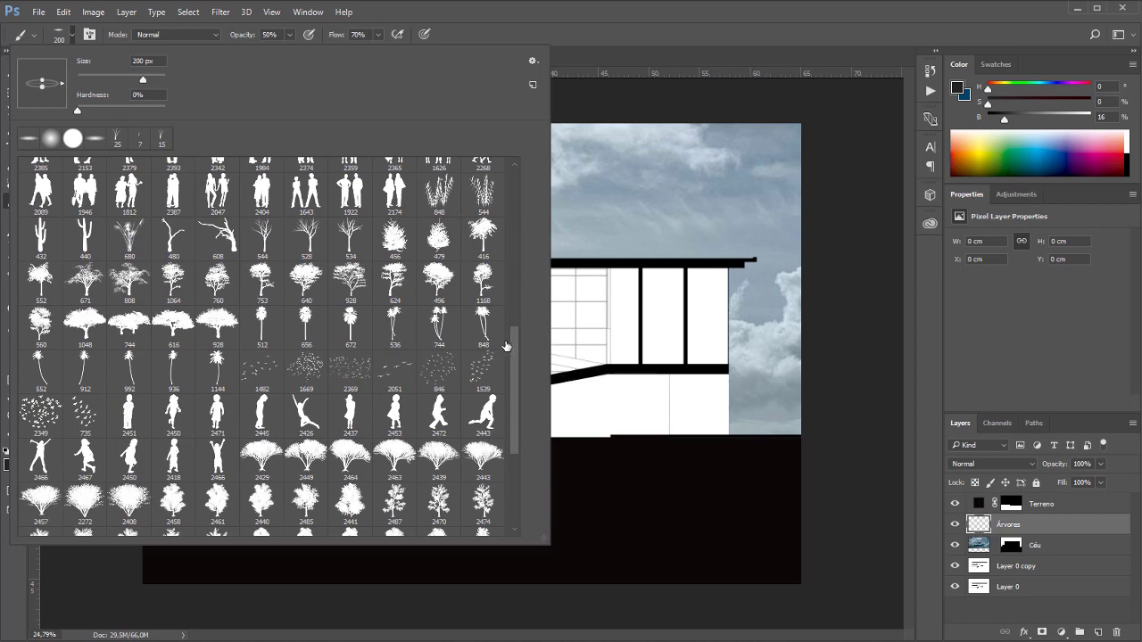
drag(512, 350, 517, 431)
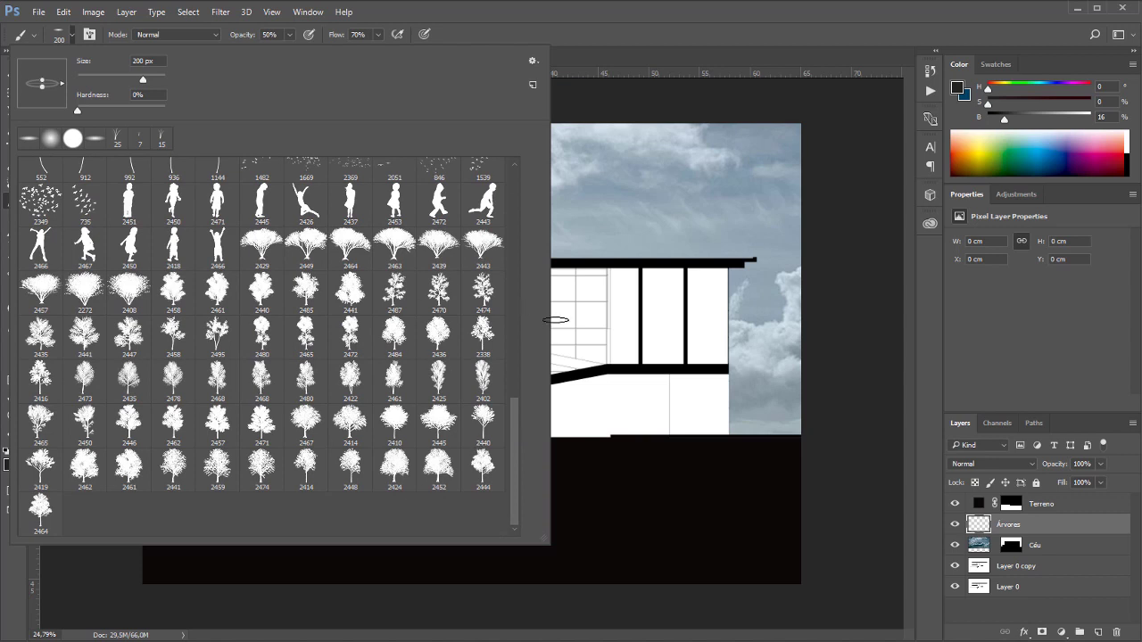
click(483, 464)
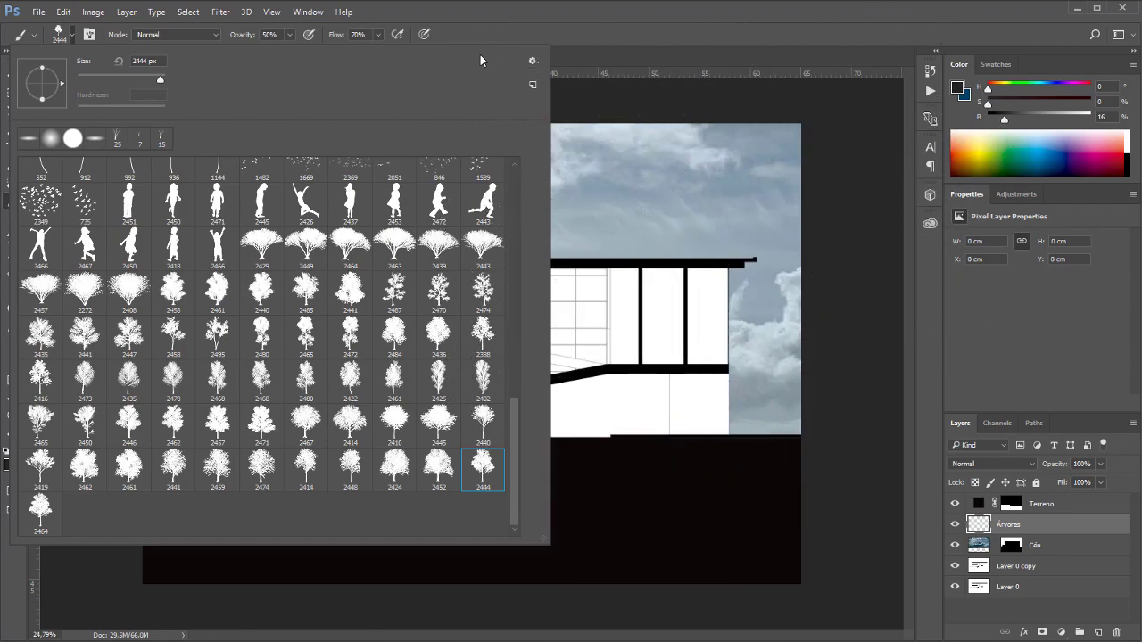
click(818, 31)
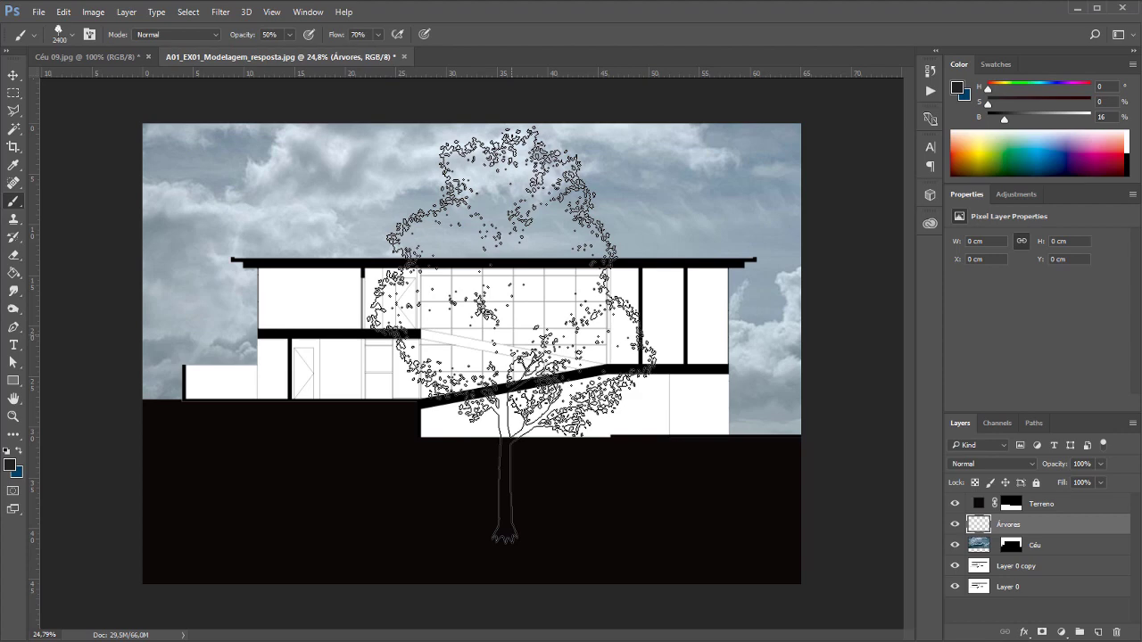
Step: Reduce the tree brush's size to 1000 px
key(bracketleft)
key(bracketleft)
key(bracketleft)
key(bracketleft)
key(bracketleft)
key(bracketleft)
key(bracketleft)
key(bracketleft)
key(bracketleft)
key(bracketleft)
key(bracketleft)
key(bracketleft)
key(bracketleft)
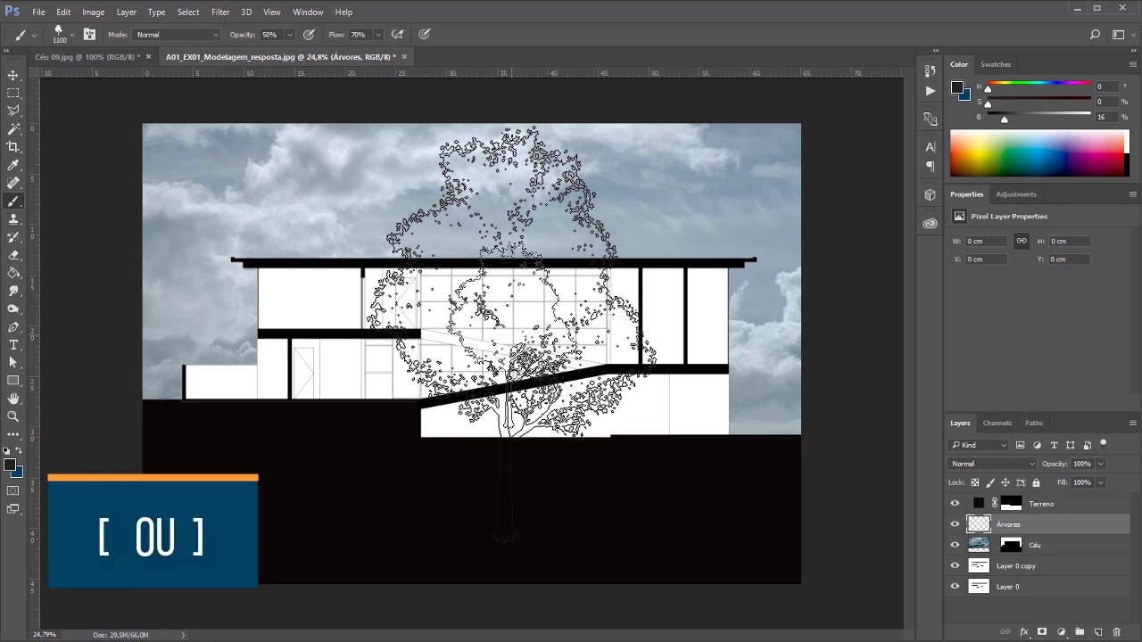
key(bracketleft)
key(bracketleft)
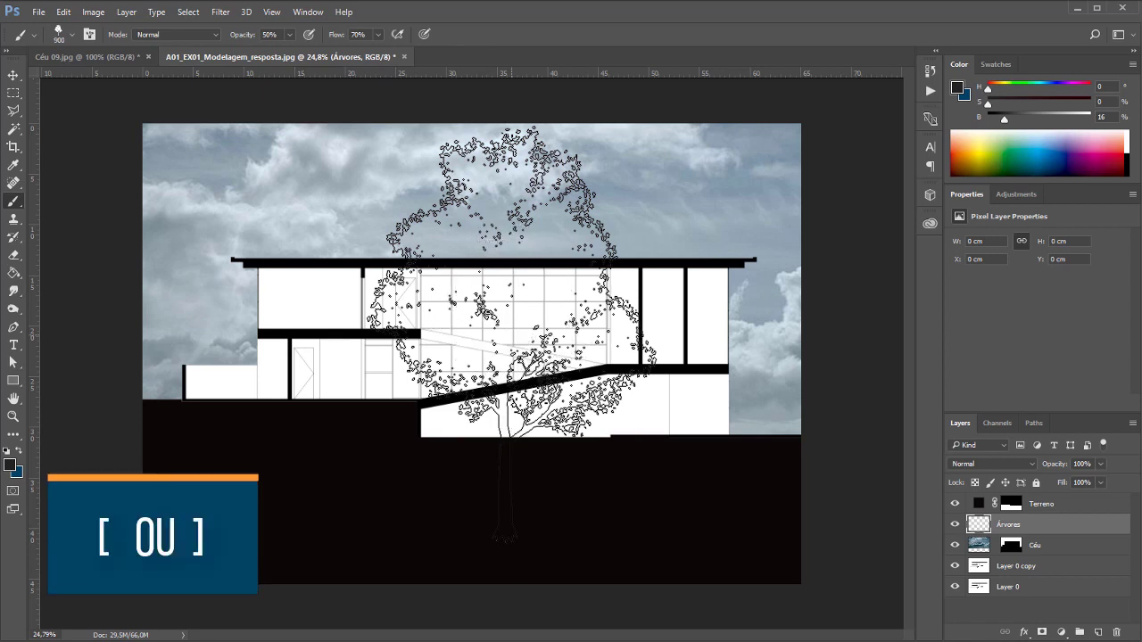
key(bracketright)
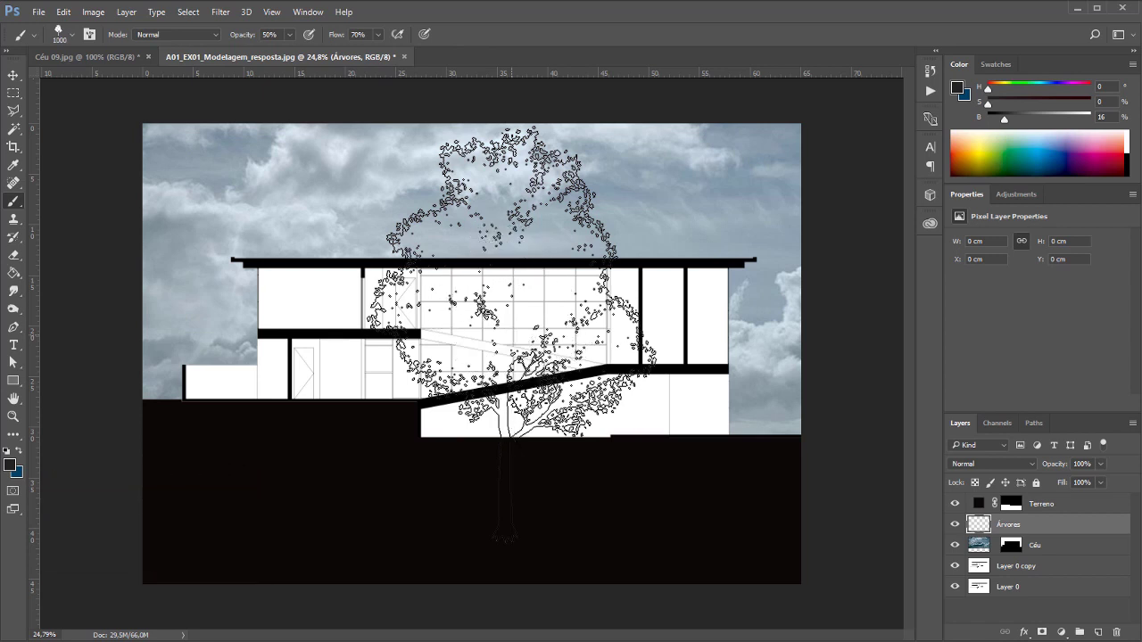
Step: Set the foreground colour to pure black
click(11, 466)
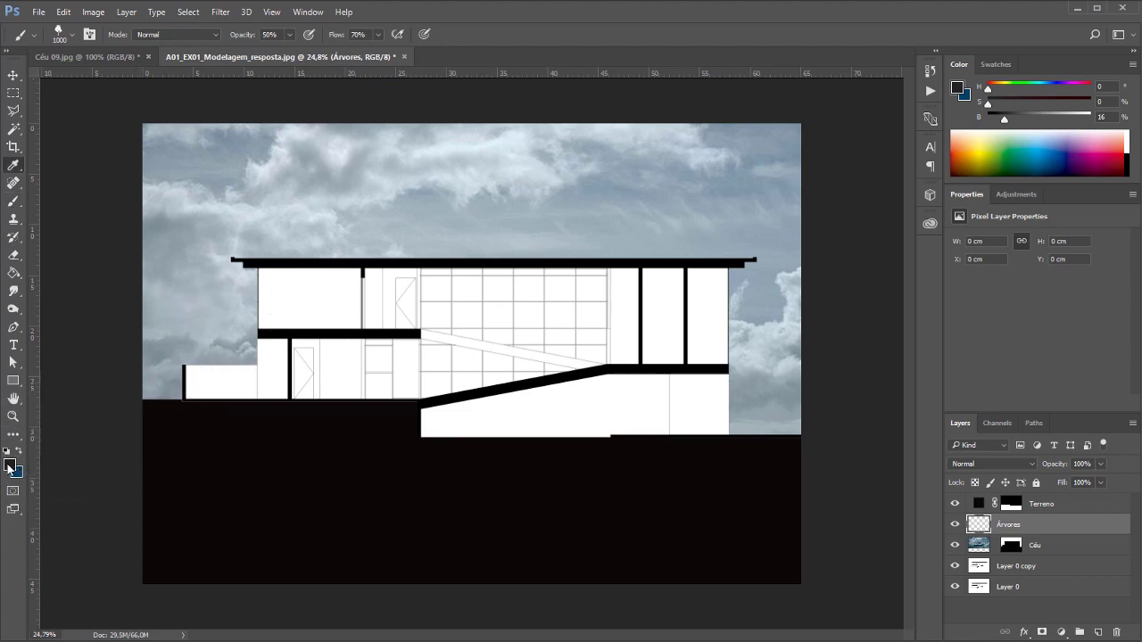
drag(948, 267, 869, 369)
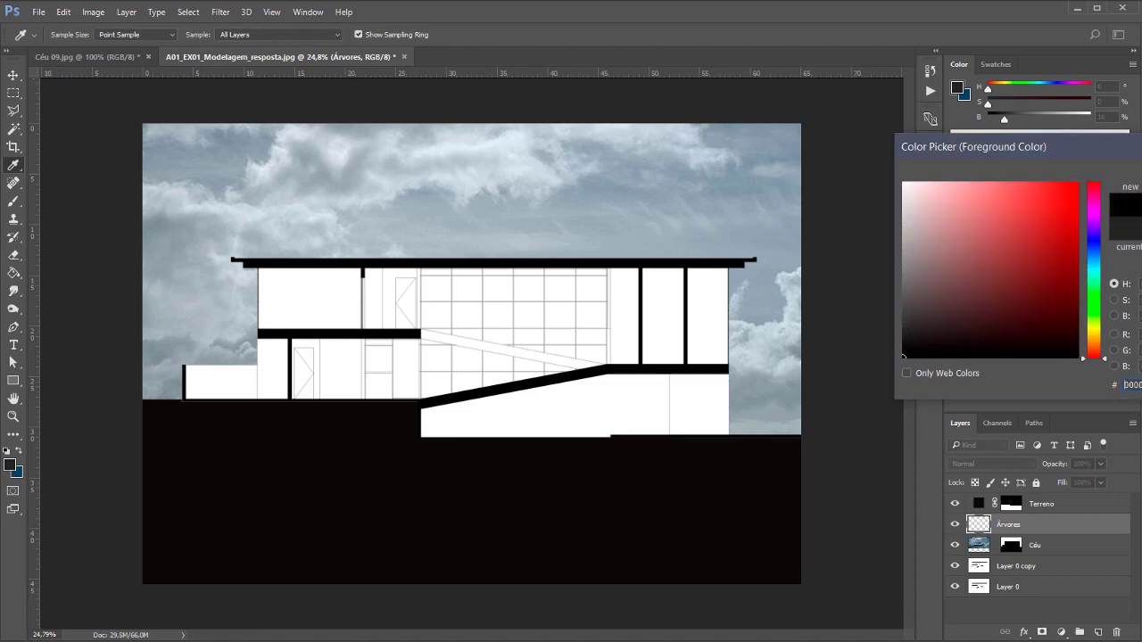
key(Return)
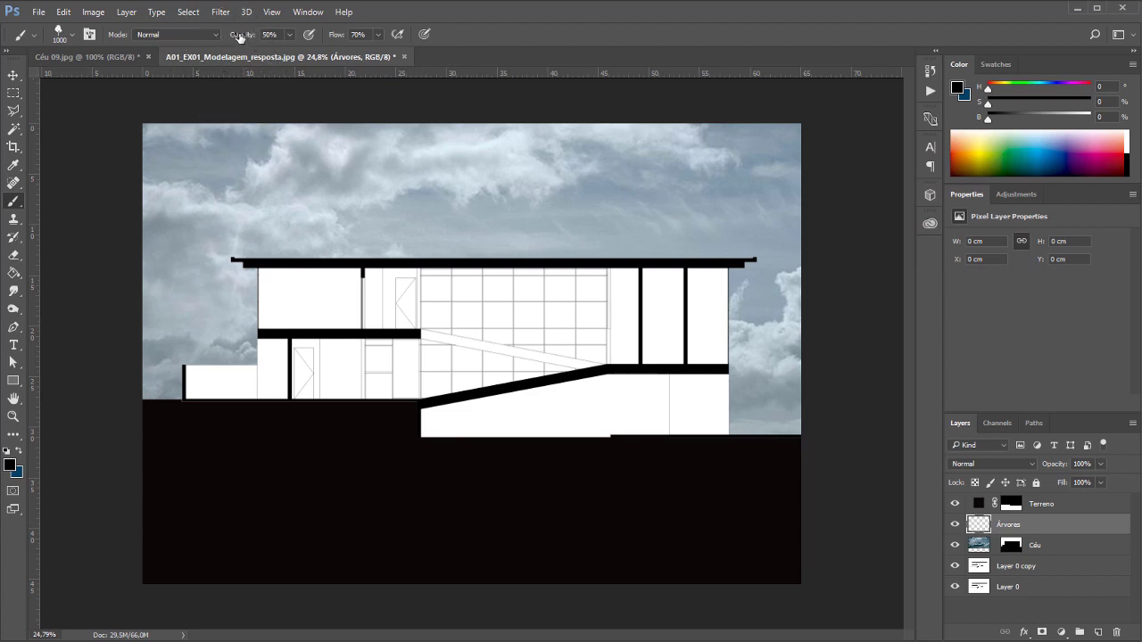
Step: Set both the opacity and the flow of the tree brush to 100%
click(269, 35)
text(100)
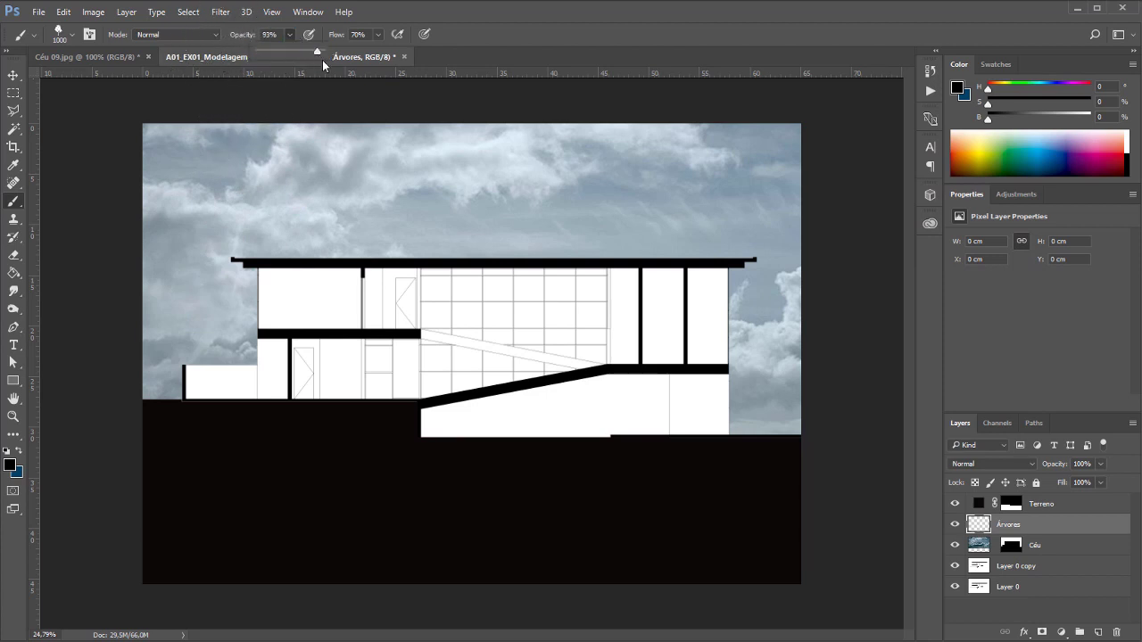
key(Return)
click(378, 34)
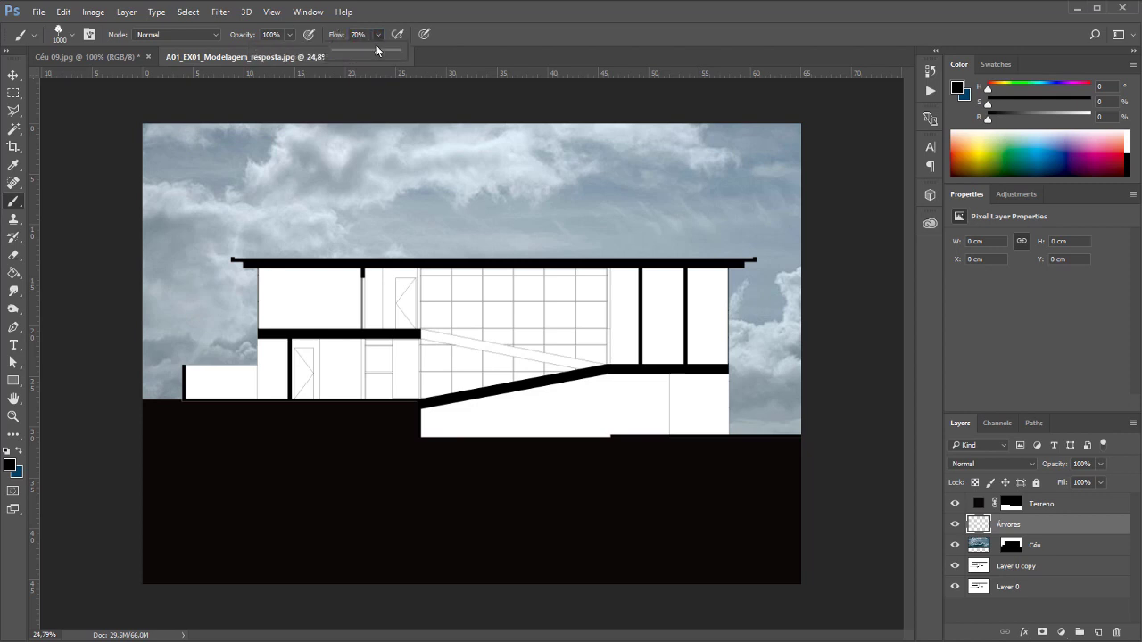
drag(380, 53, 398, 62)
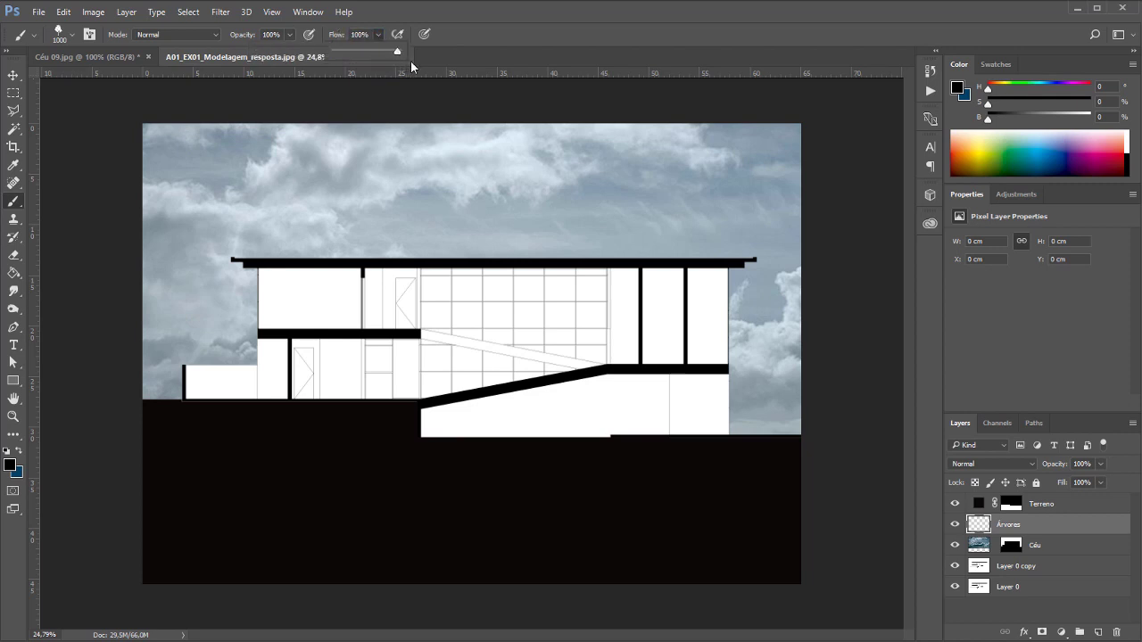
click(549, 34)
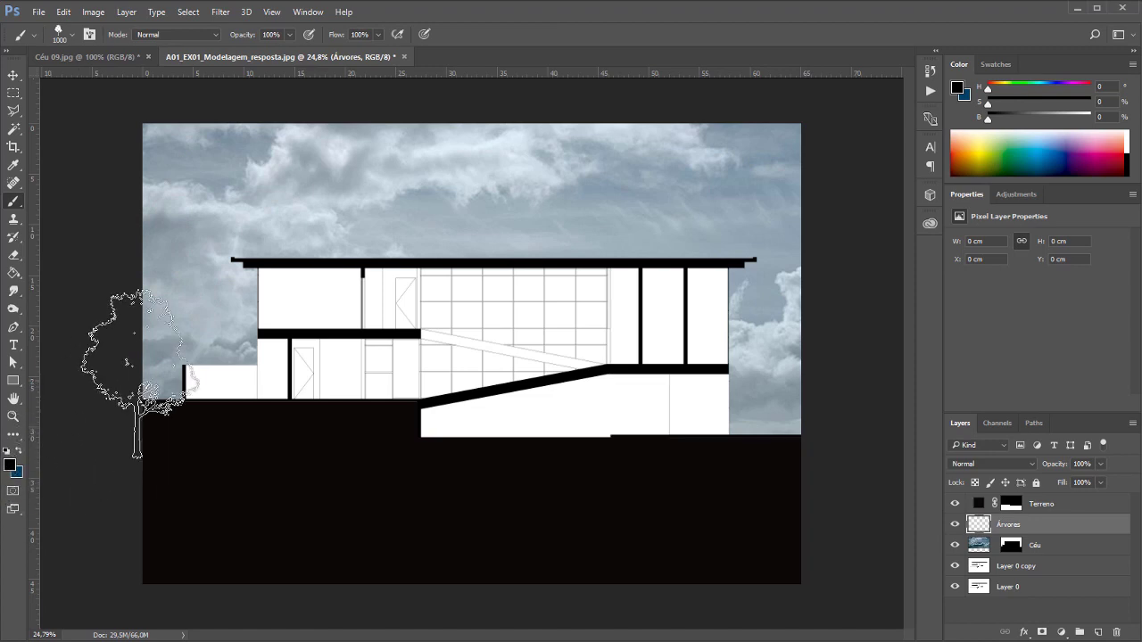
Step: Stamp a 1000 px black tree on the terrain at the drawing's left edge and a 1100 px one at its right edge
click(159, 314)
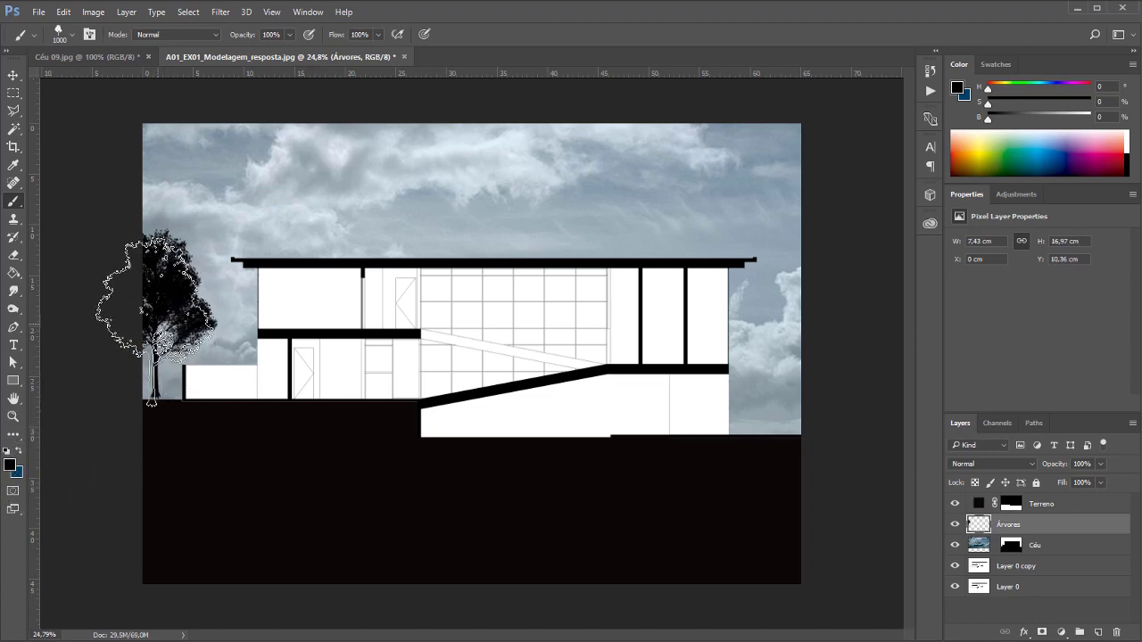
key(ctrl+z)
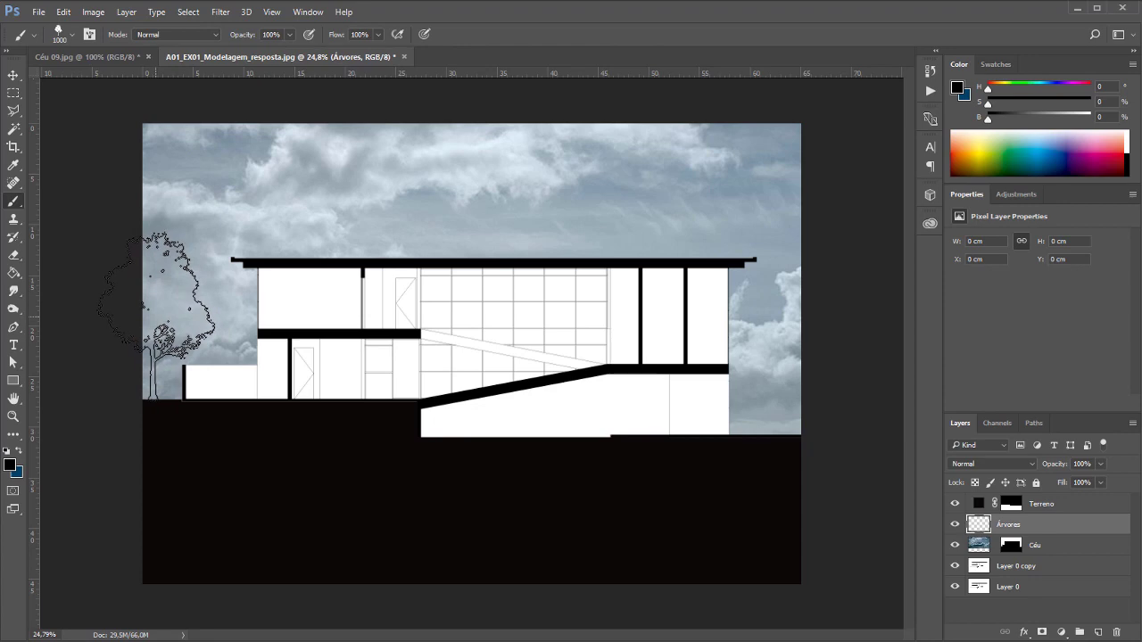
click(159, 314)
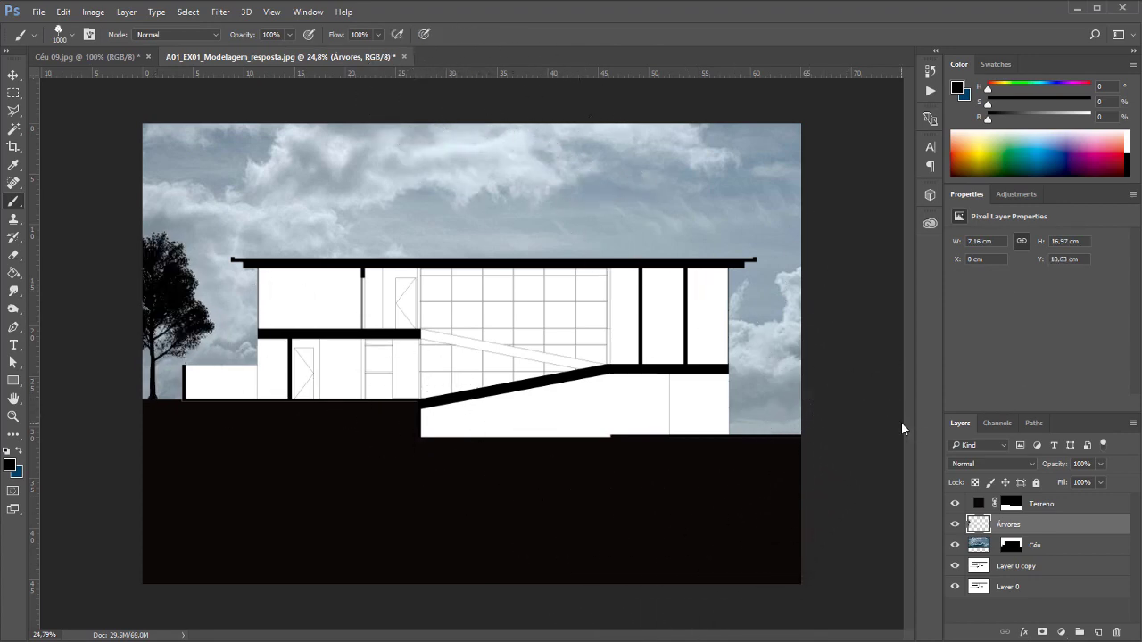
key(bracketright)
key(bracketleft)
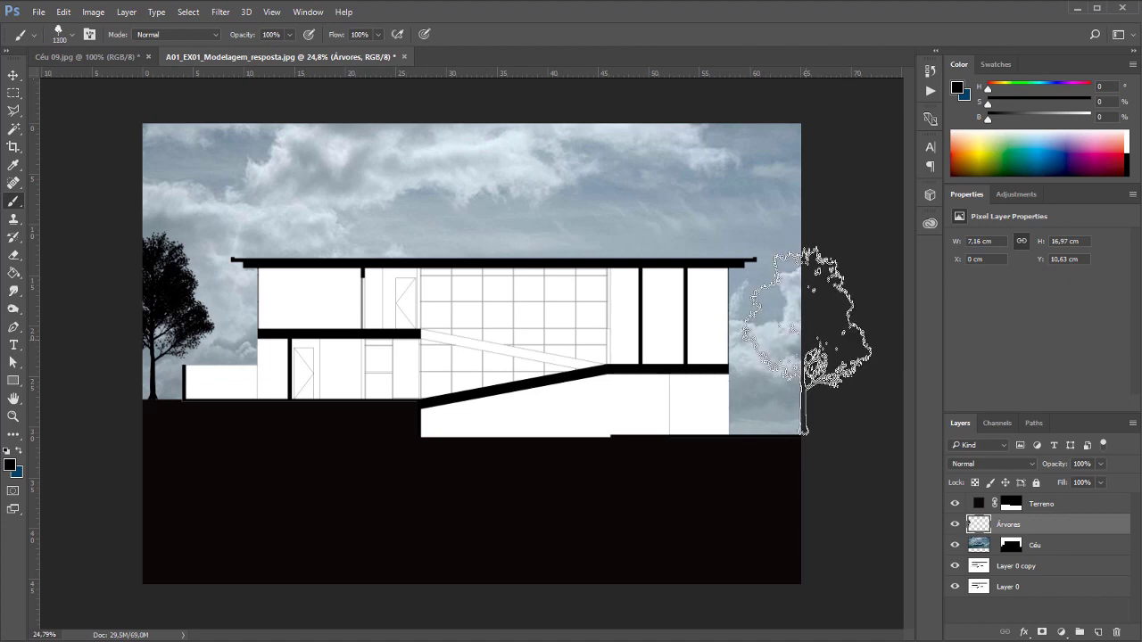
click(804, 351)
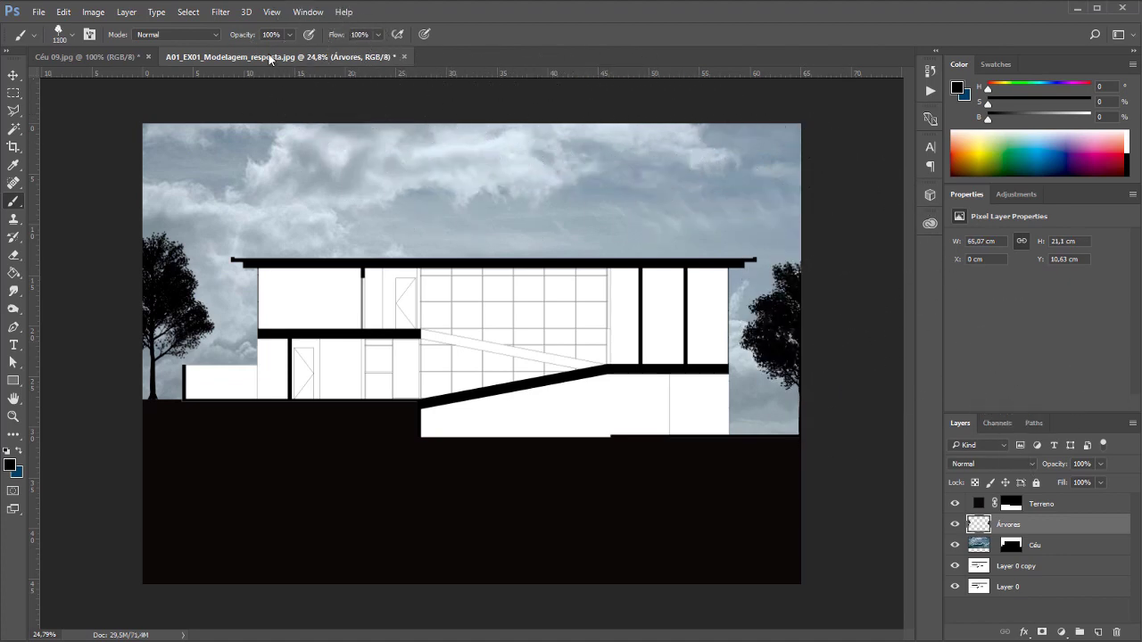
Step: Set the tree brush's opacity to 50%
drag(246, 39, 242, 39)
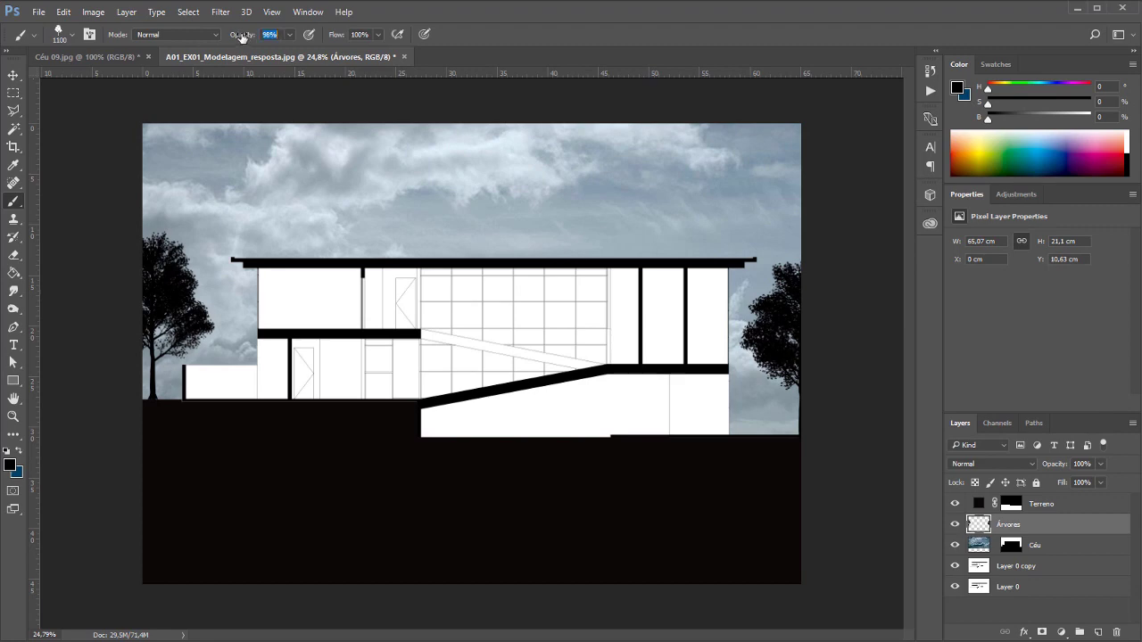
click(290, 36)
drag(261, 53, 260, 53)
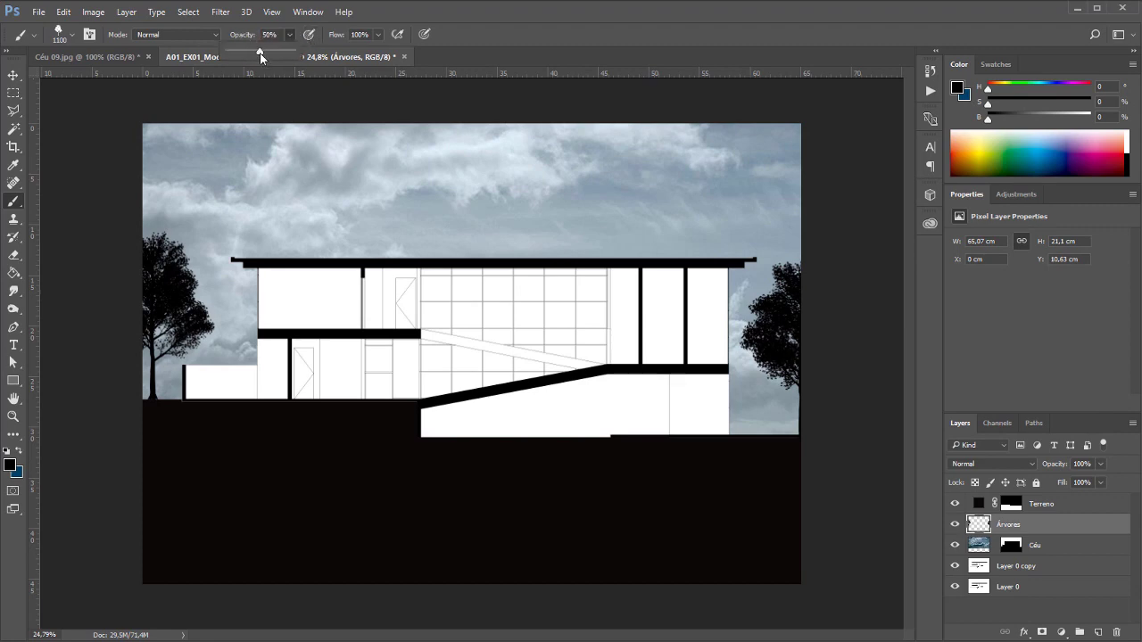
click(526, 36)
Step: Stamp smaller half-transparent trees beside the existing ones, 800 px at the drawing's left edge and 700 px at its right edge
key([)
key([)
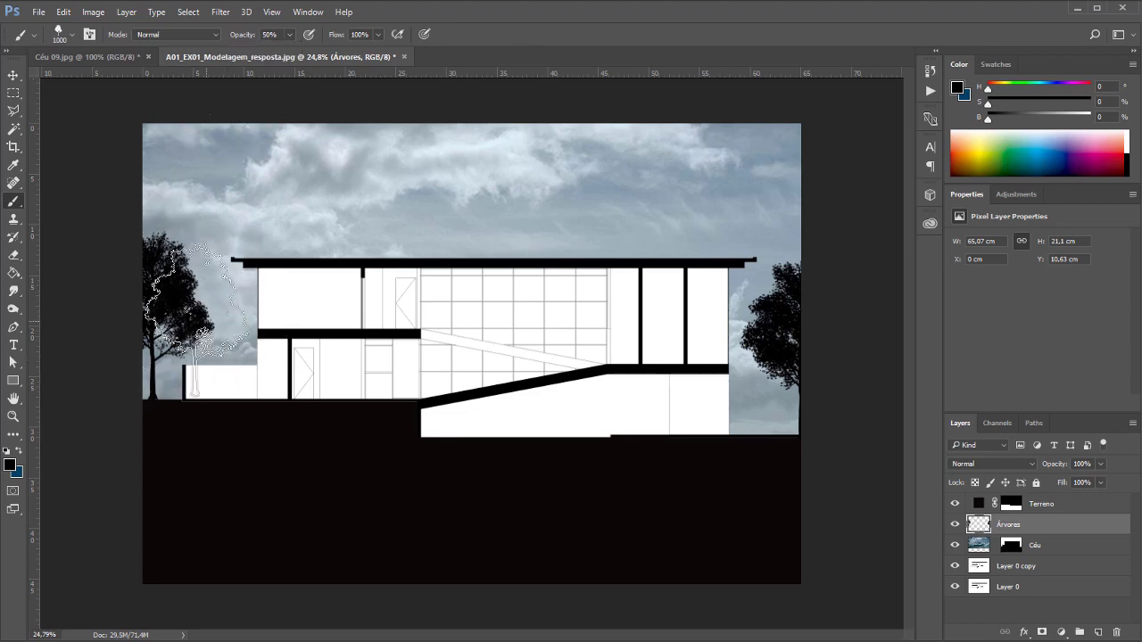
key(bracketleft)
key(bracketleft)
key(bracketleft)
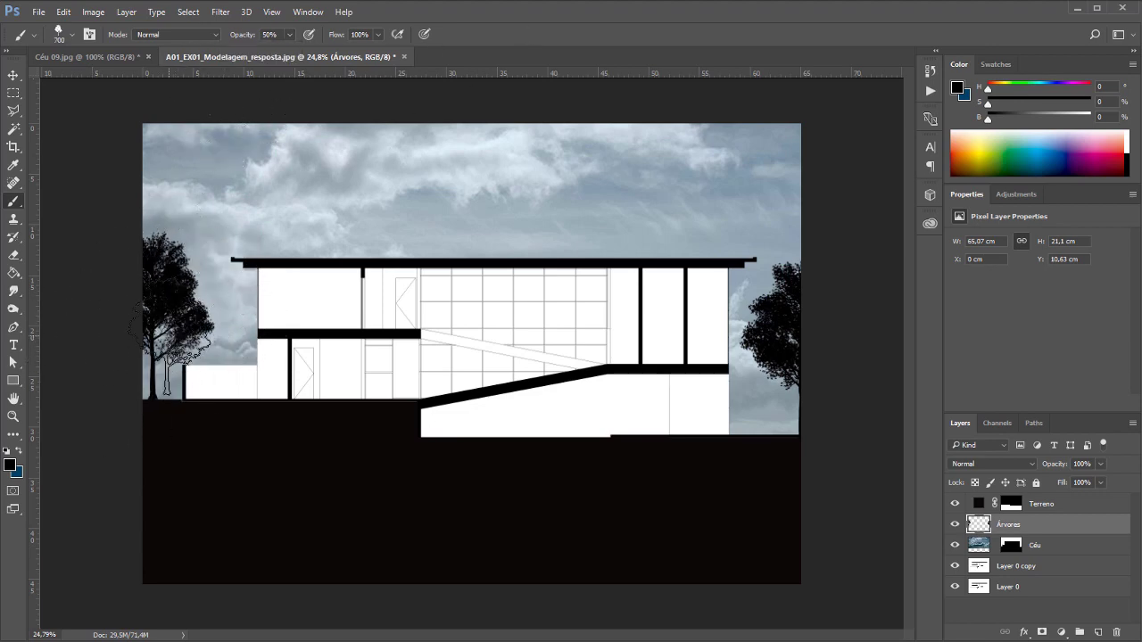
key(bracketright)
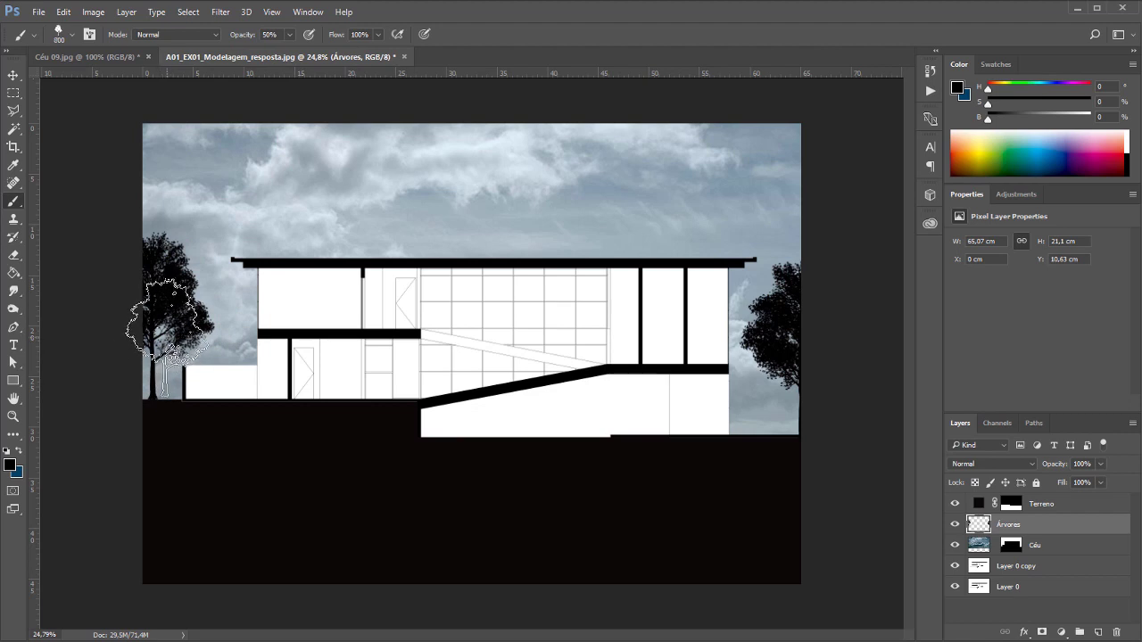
click(166, 332)
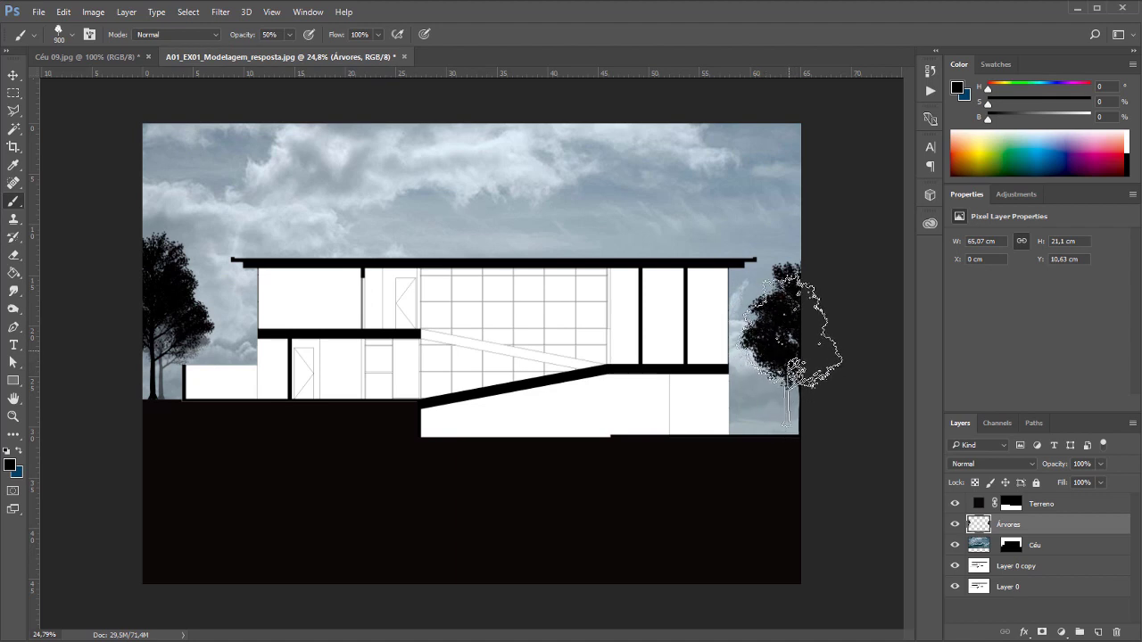
key(bracketleft)
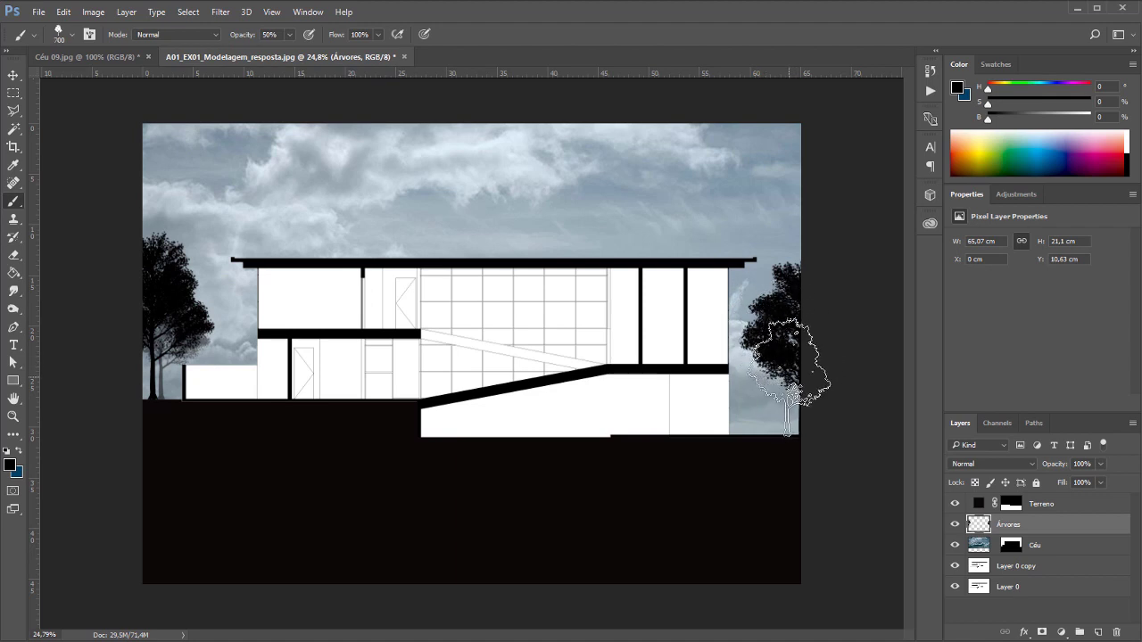
click(790, 374)
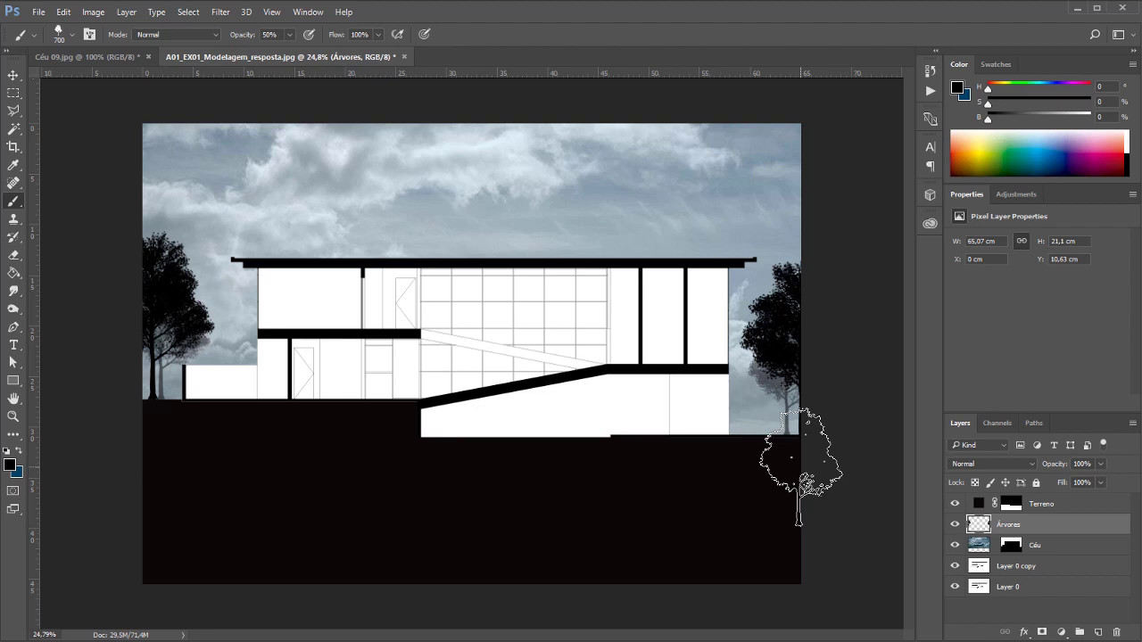
Step: Create a new layer named Pessoas above the Árvores layer
key(ctrl+shift+n)
text(Pessoas)
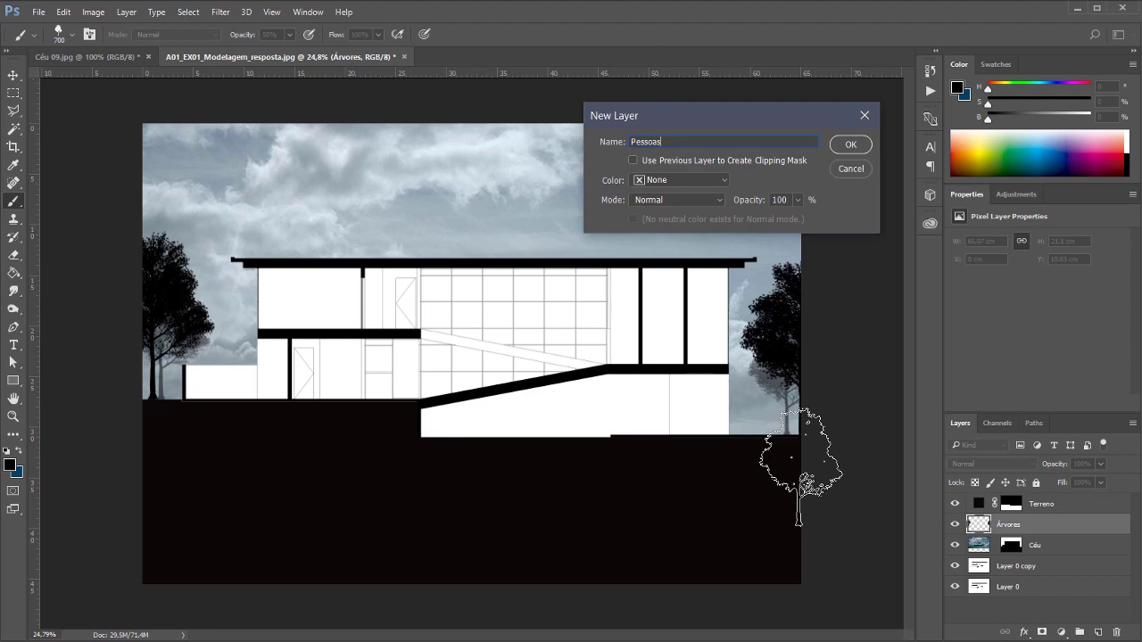
key(Return)
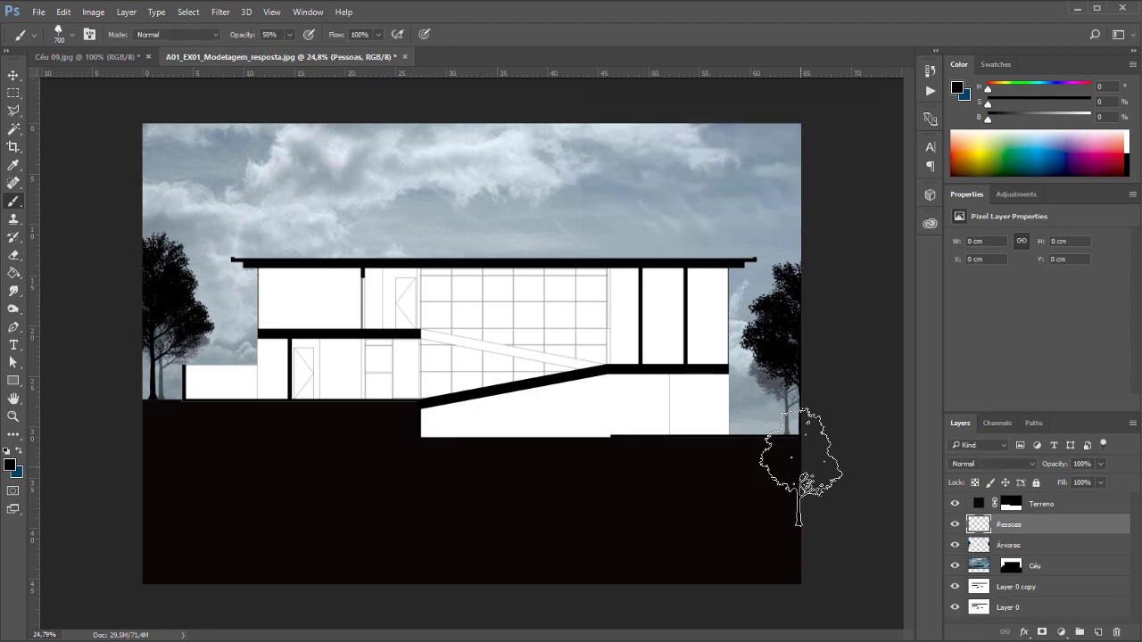
Step: Choose the silhouette brush of two people with a bicycle, with the 1760 px preset size
click(72, 38)
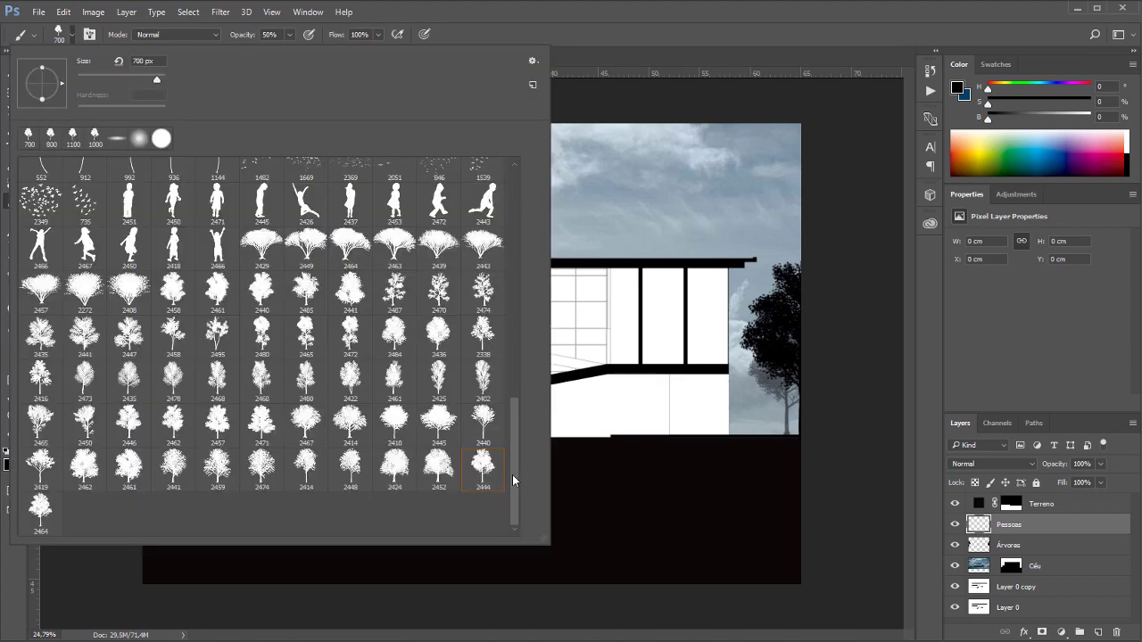
drag(513, 475, 526, 337)
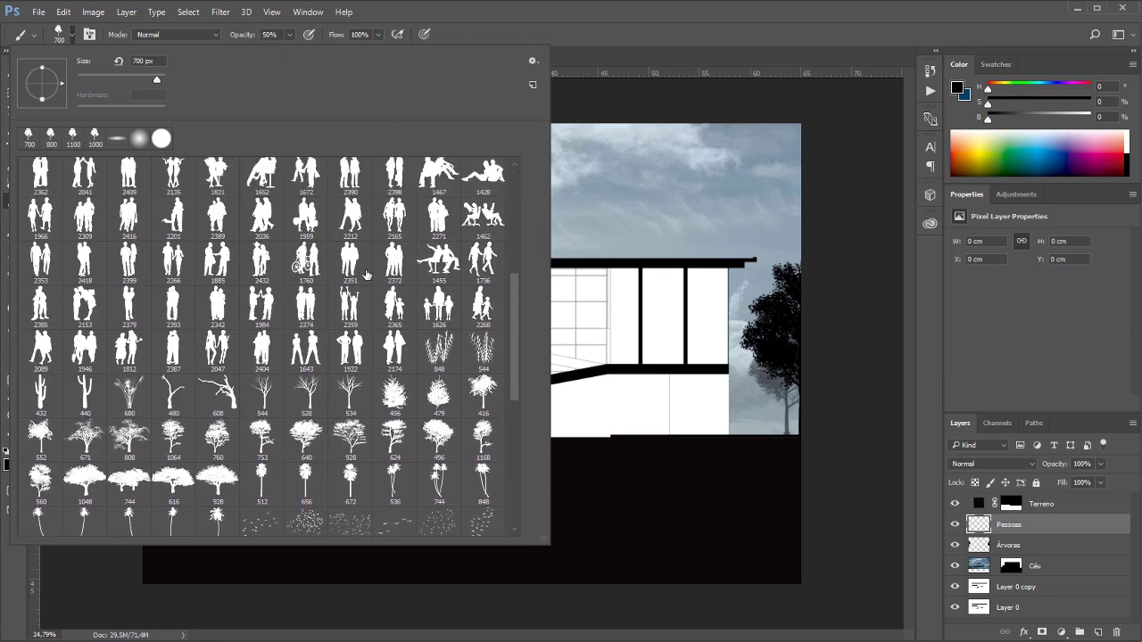
click(301, 264)
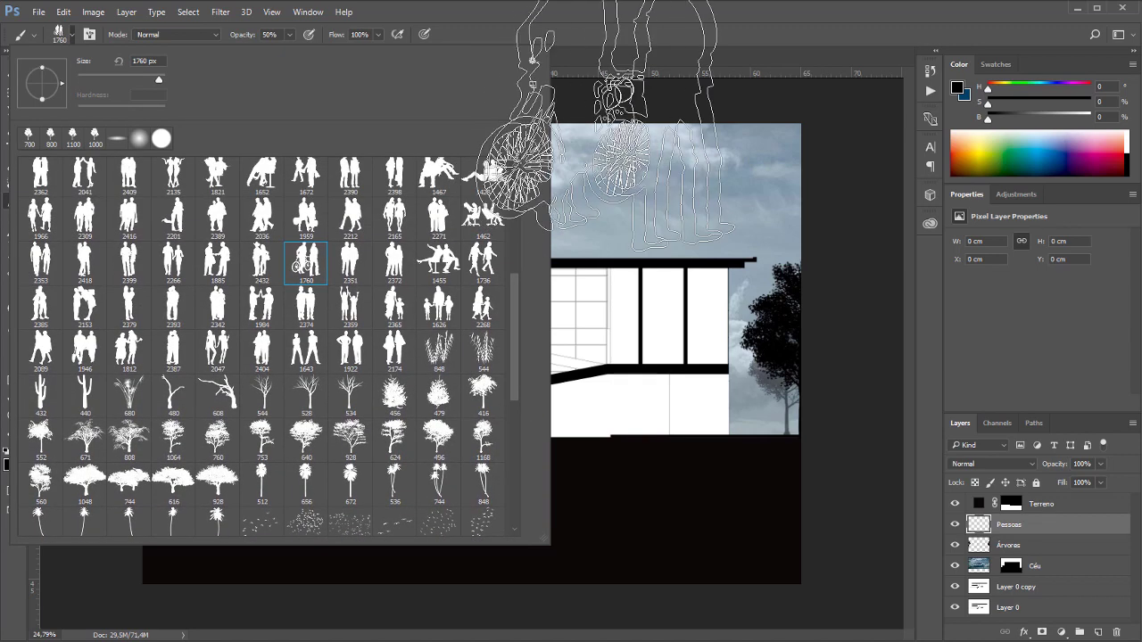
key(Return)
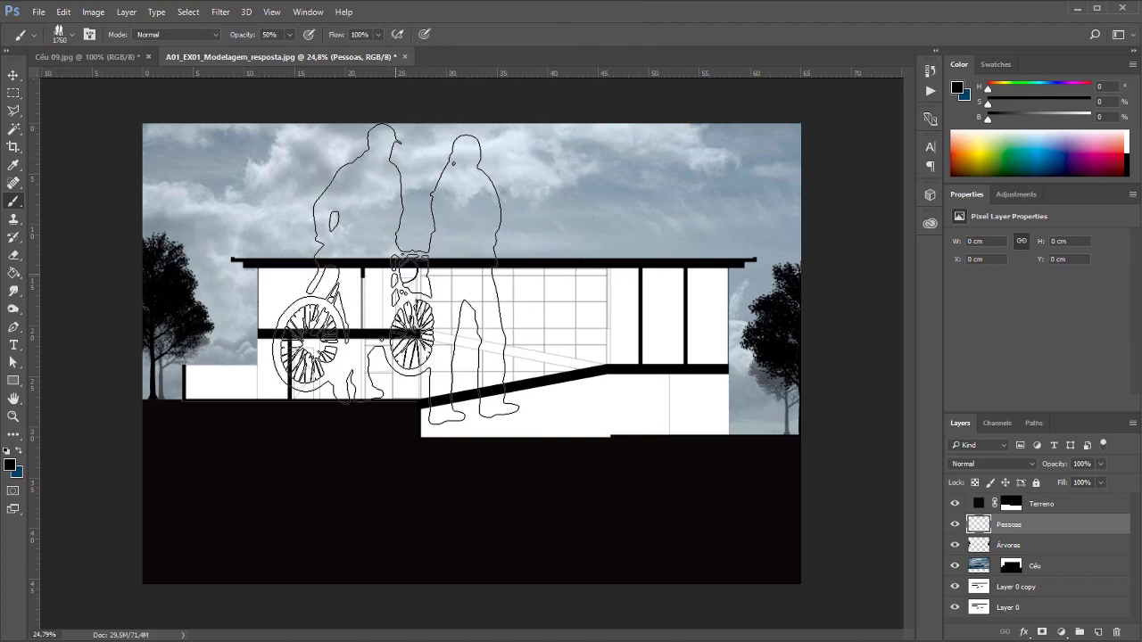
Step: Reduce the two-people-with-bicycle brush's size to 250 px
key(bracketleft)
key(bracketleft)
key(bracketleft)
key(bracketleft)
key(bracketleft)
key(bracketleft)
key(bracketleft)
key(bracketleft)
key(bracketleft)
key(bracketleft)
key(bracketleft)
key(bracketleft)
key(bracketleft)
key(bracketleft)
key(bracketleft)
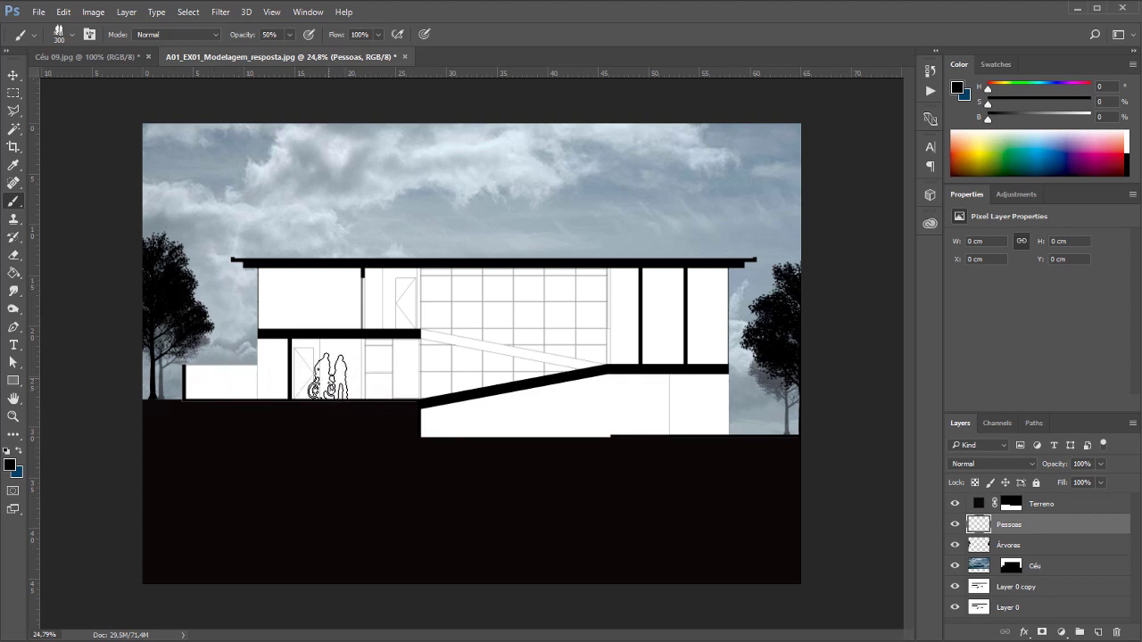
key(bracketleft)
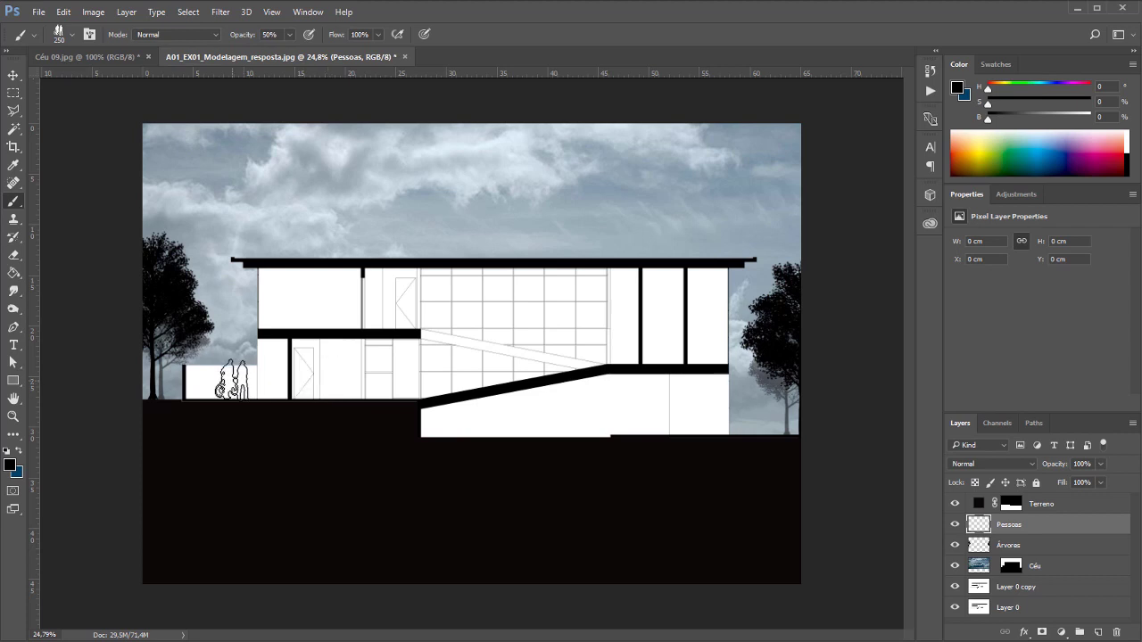
Step: Stamp the two people with the bicycle at 100% brush opacity on the low terrace left of the building, replacing the half-transparent attempt
click(232, 380)
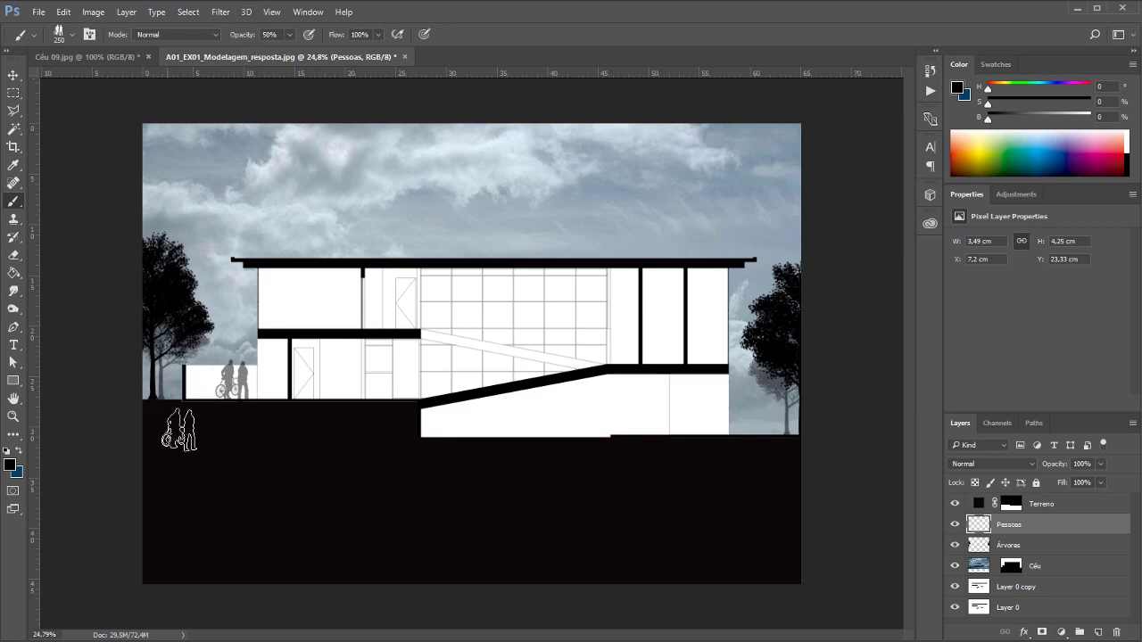
key(ctrl+z)
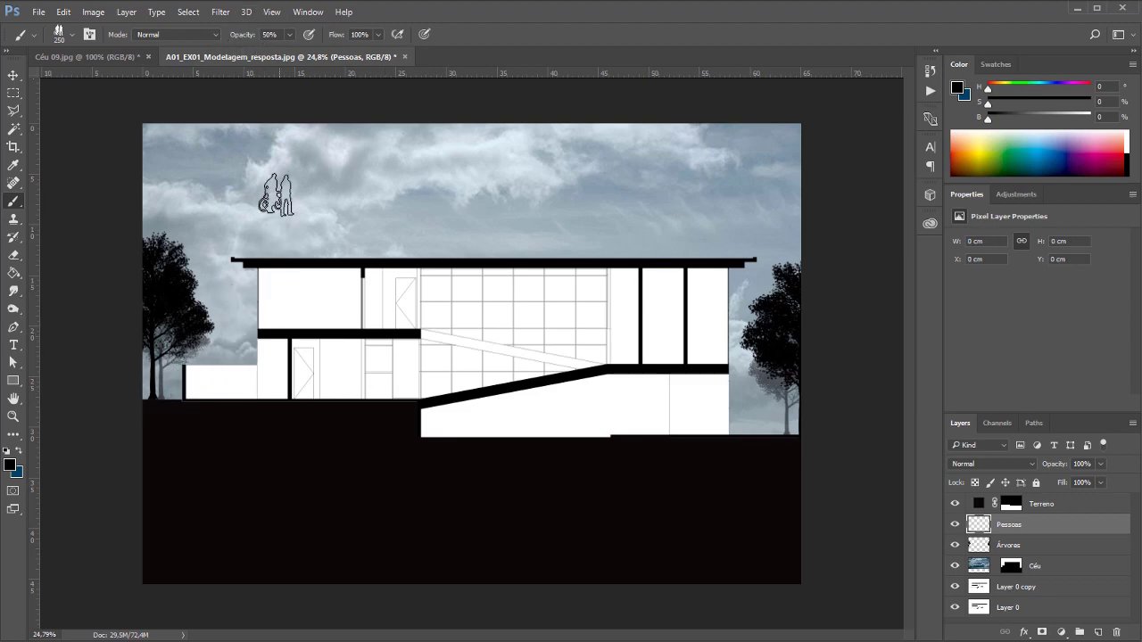
click(289, 36)
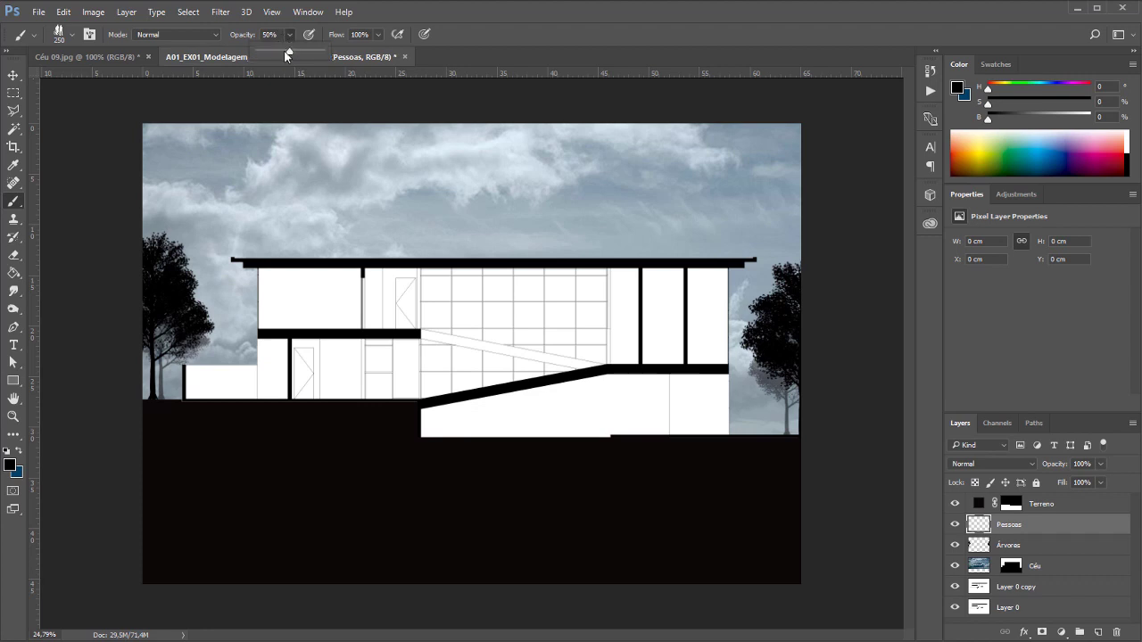
drag(287, 53, 358, 62)
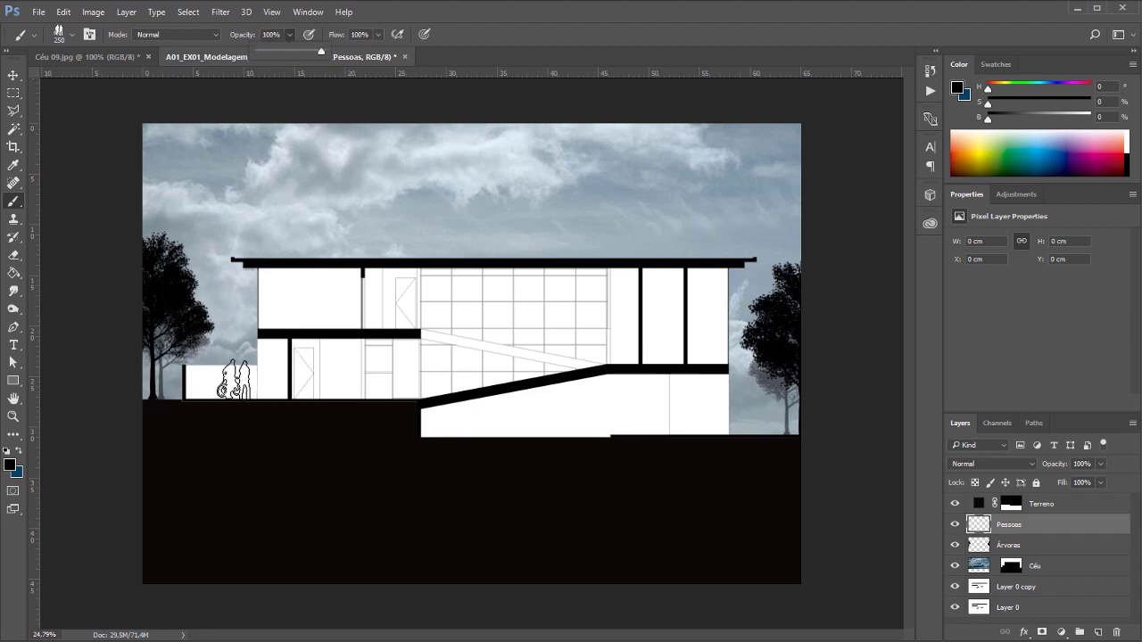
click(234, 379)
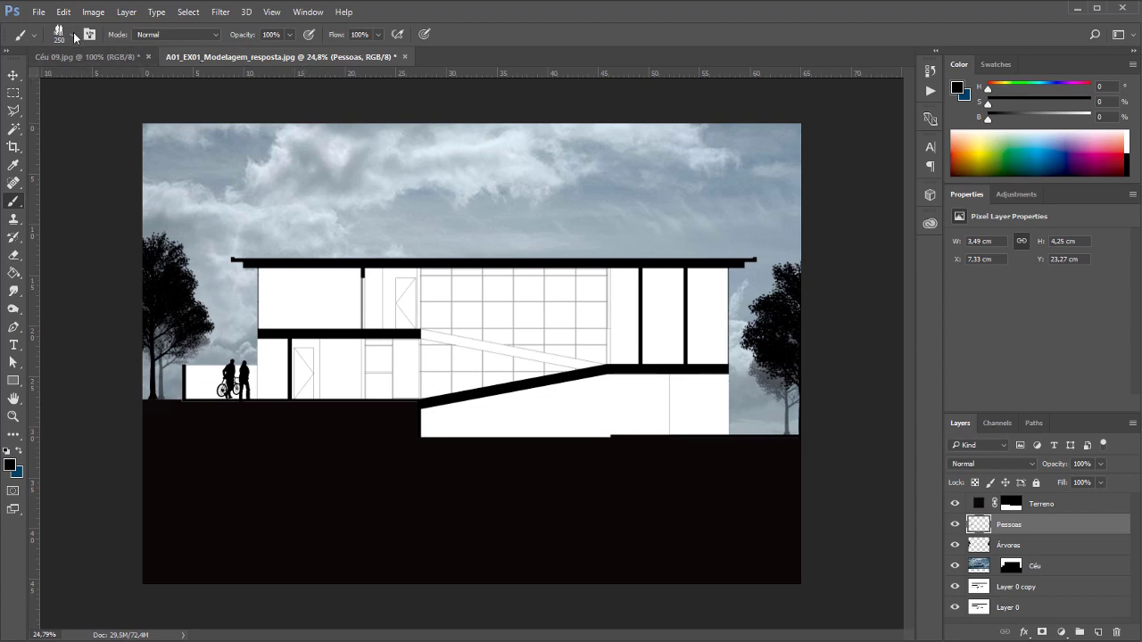
Step: Choose the running child silhouette brush with the 2467 px preset size
right_click(580, 301)
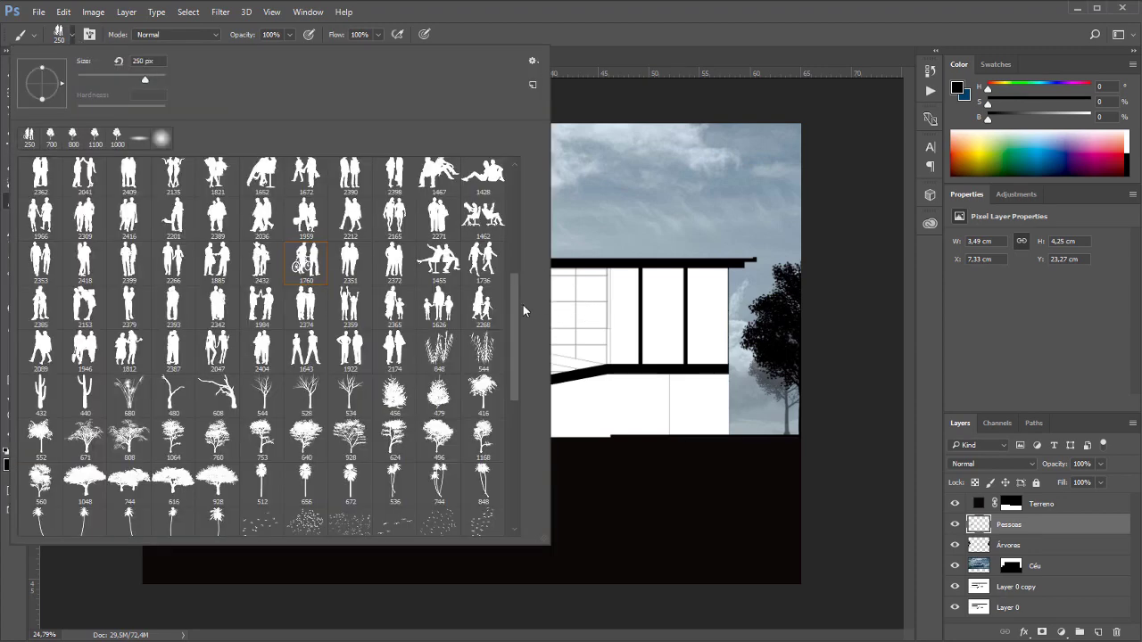
drag(517, 305, 497, 392)
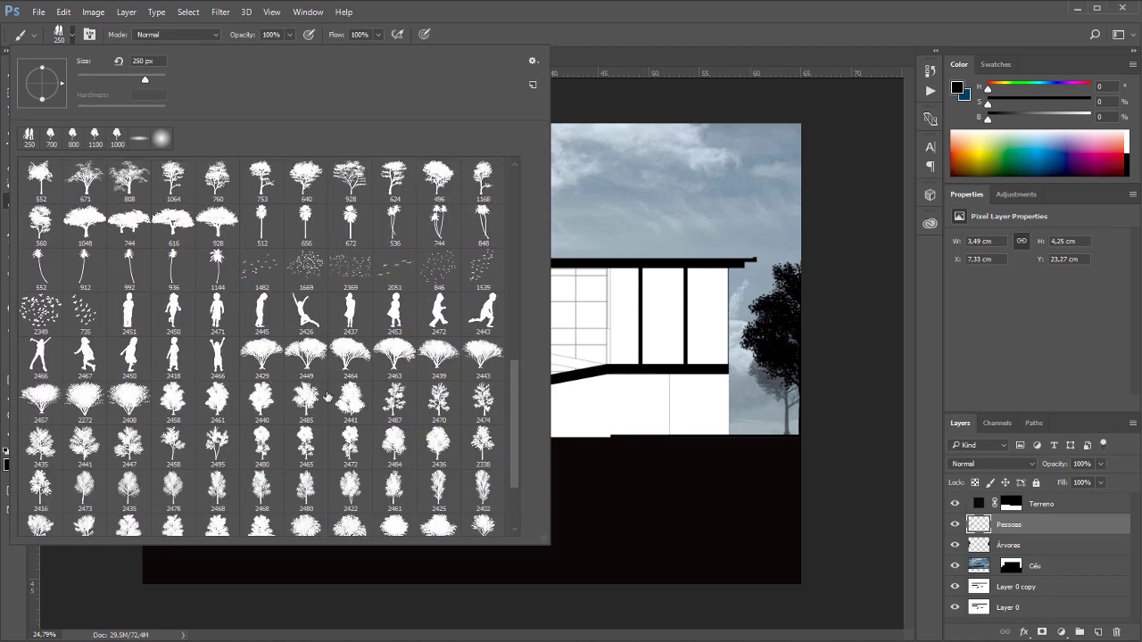
click(85, 356)
click(714, 36)
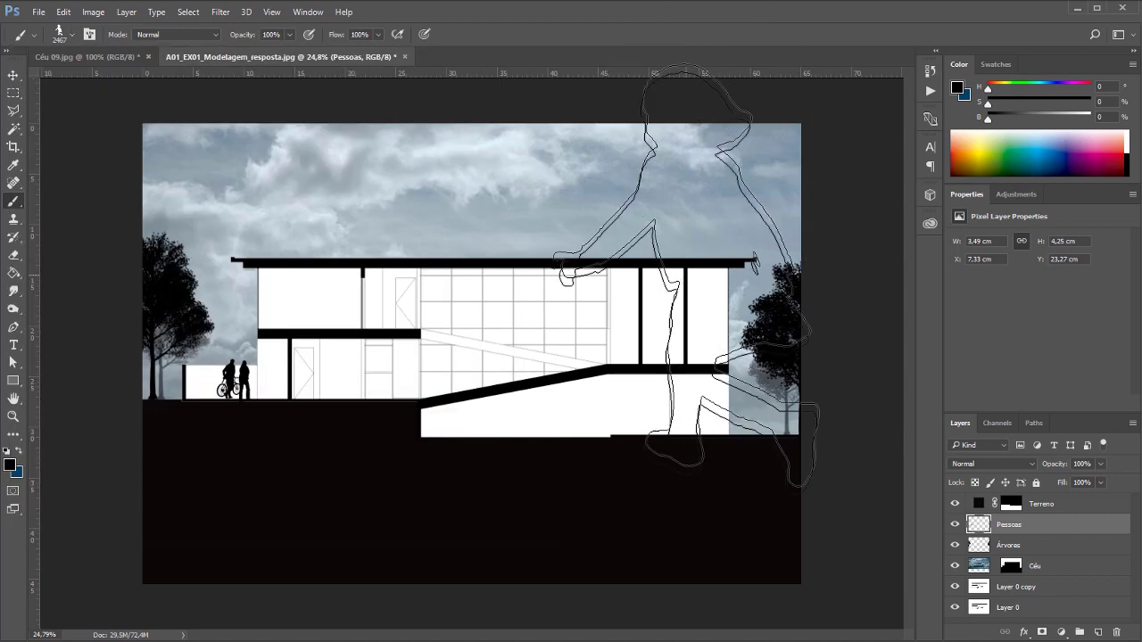
Step: Reduce the running child brush to 175 px and stamp the child on the floor at the top of the ramp
key(bracketleft)
key(bracketleft)
key(bracketleft)
key(bracketleft)
key(bracketleft)
key(bracketleft)
key(bracketleft)
key(bracketleft)
key(bracketleft)
key(bracketleft)
key(bracketleft)
key(bracketleft)
key(bracketleft)
key(bracketleft)
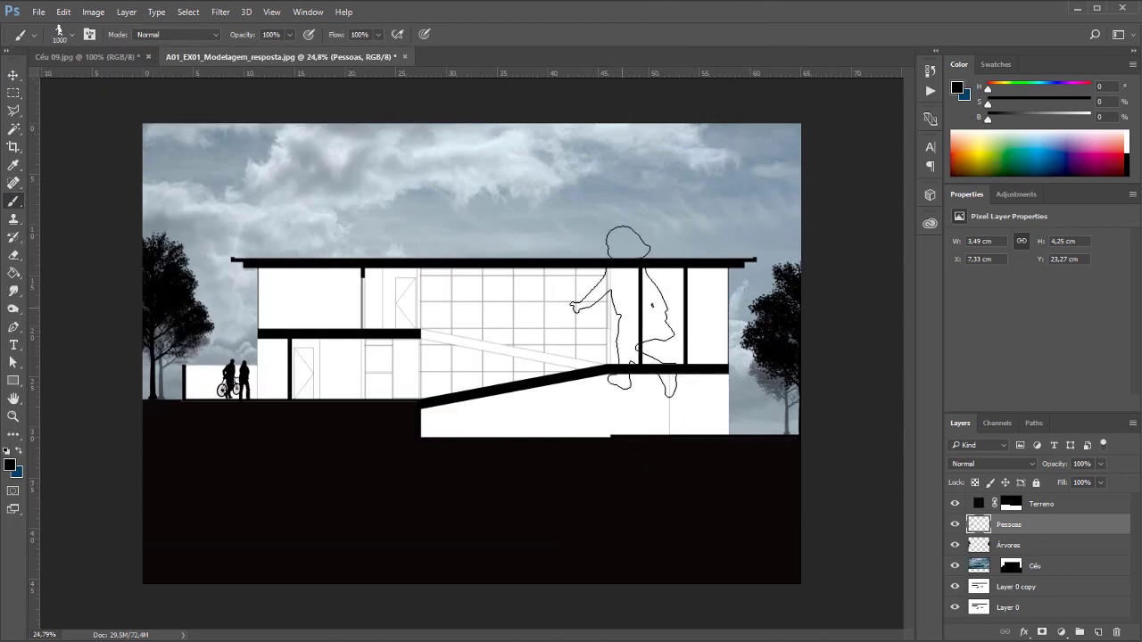
key(bracketleft)
key(bracketleft)
key(bracketleft)
key(bracketleft)
key(bracketleft)
key(bracketleft)
key(bracketleft)
key(bracketleft)
key(bracketleft)
key(bracketleft)
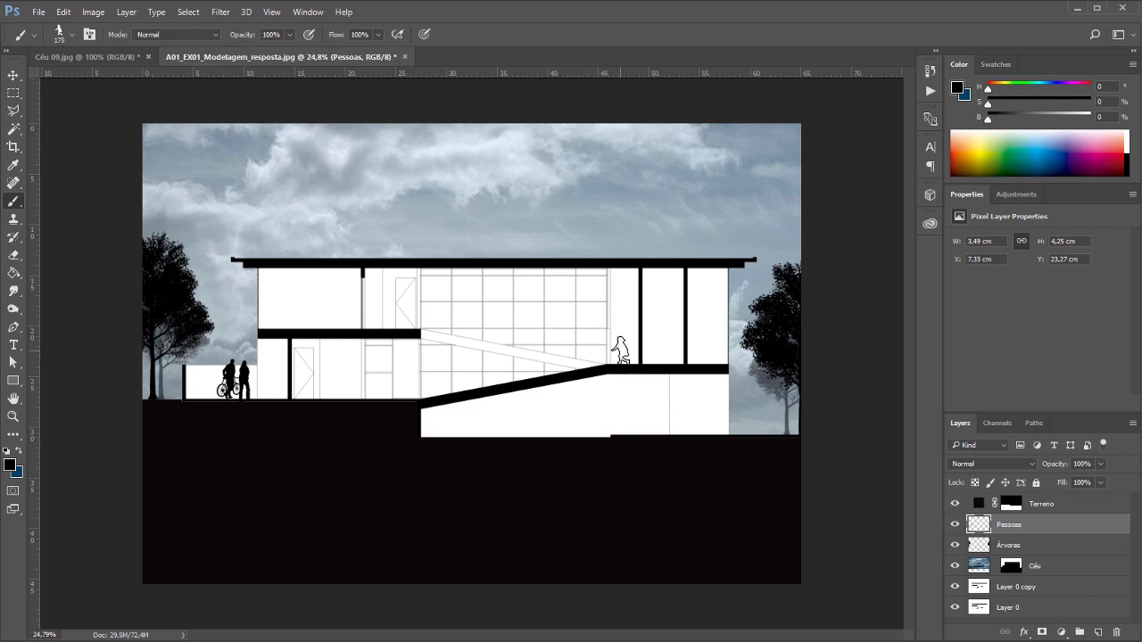
click(621, 351)
Step: Choose the bird flock silhouette brush with the 2051 px preset size
click(72, 34)
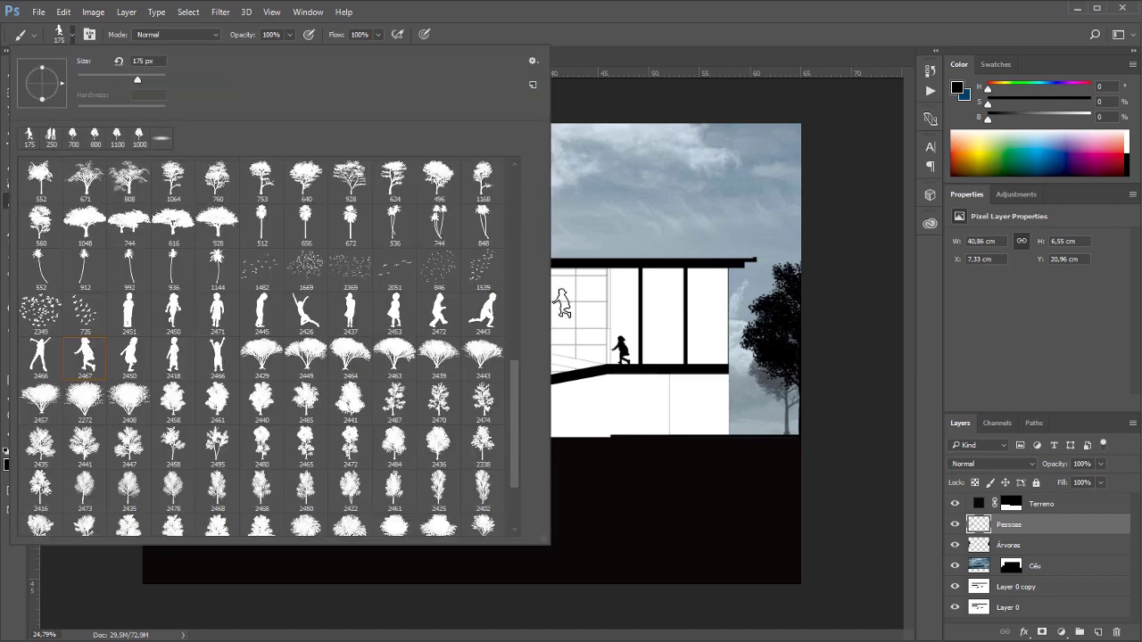
drag(515, 390, 514, 390)
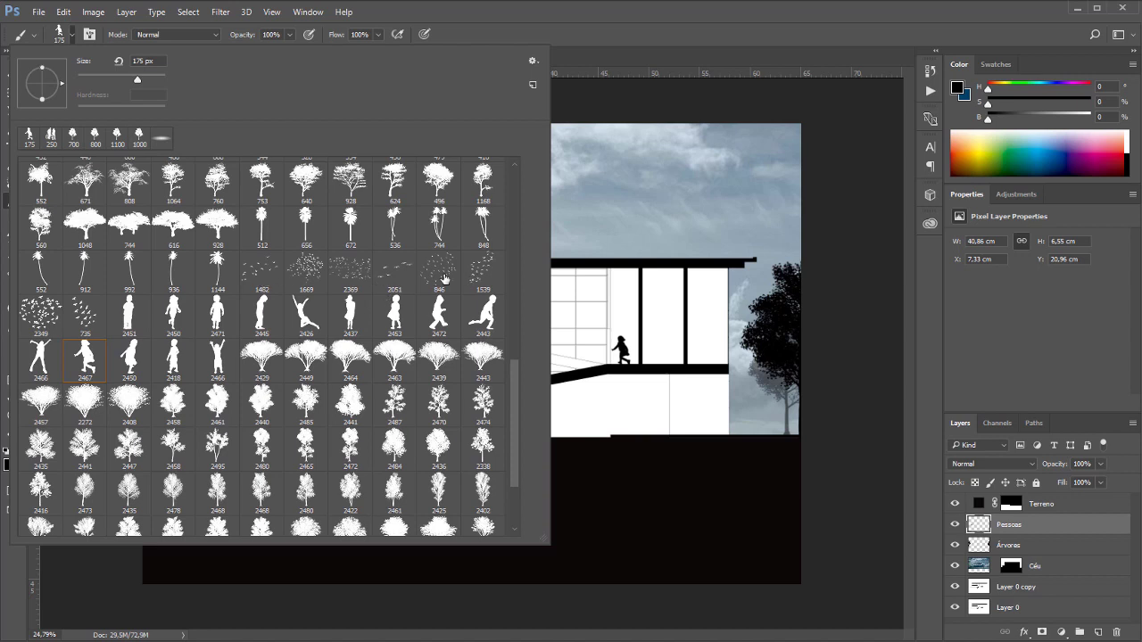
click(399, 272)
click(686, 11)
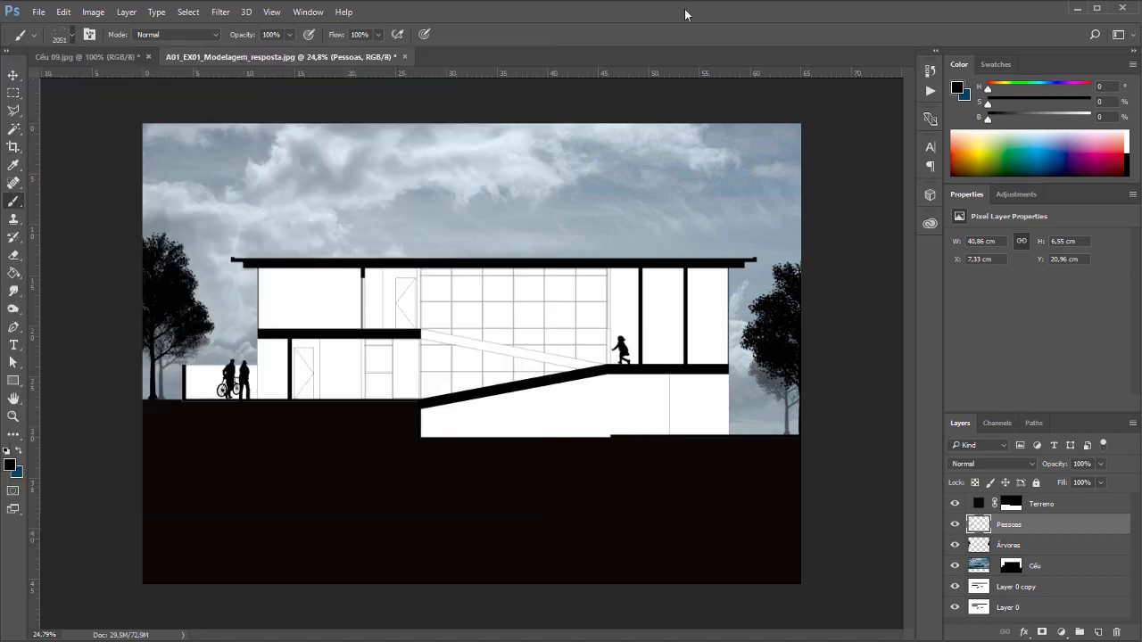
Step: Reduce the bird flock brush size to 1100 px
key(bracketleft)
key(bracketleft)
key(bracketleft)
key(bracketleft)
key(bracketleft)
key(bracketleft)
key(bracketleft)
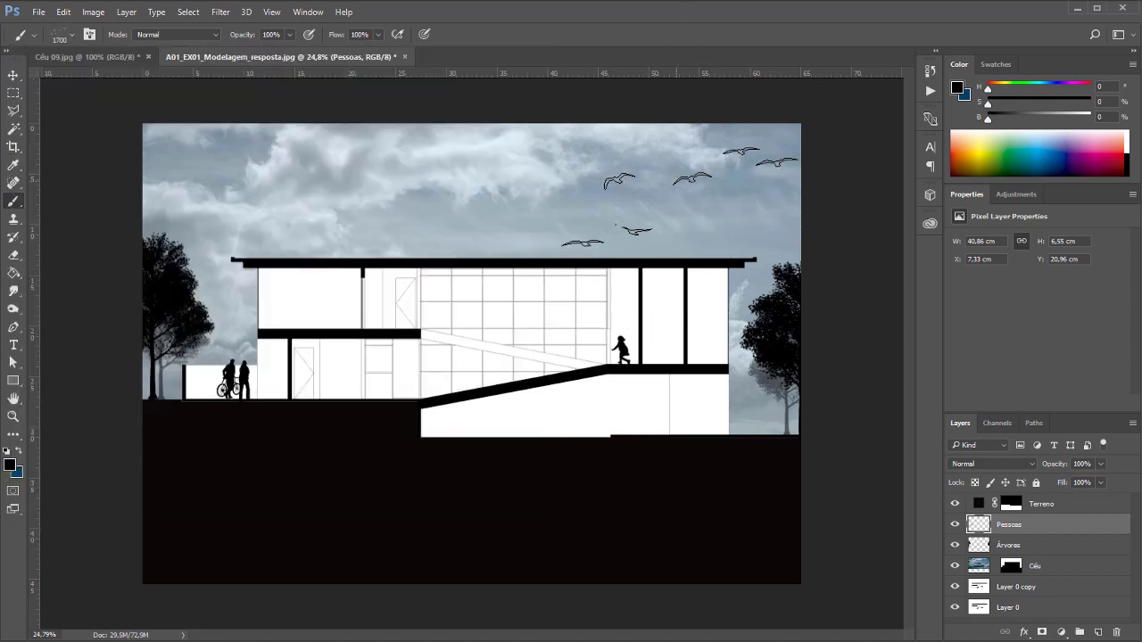
key(bracketleft)
key(bracketleft)
key(bracketleft)
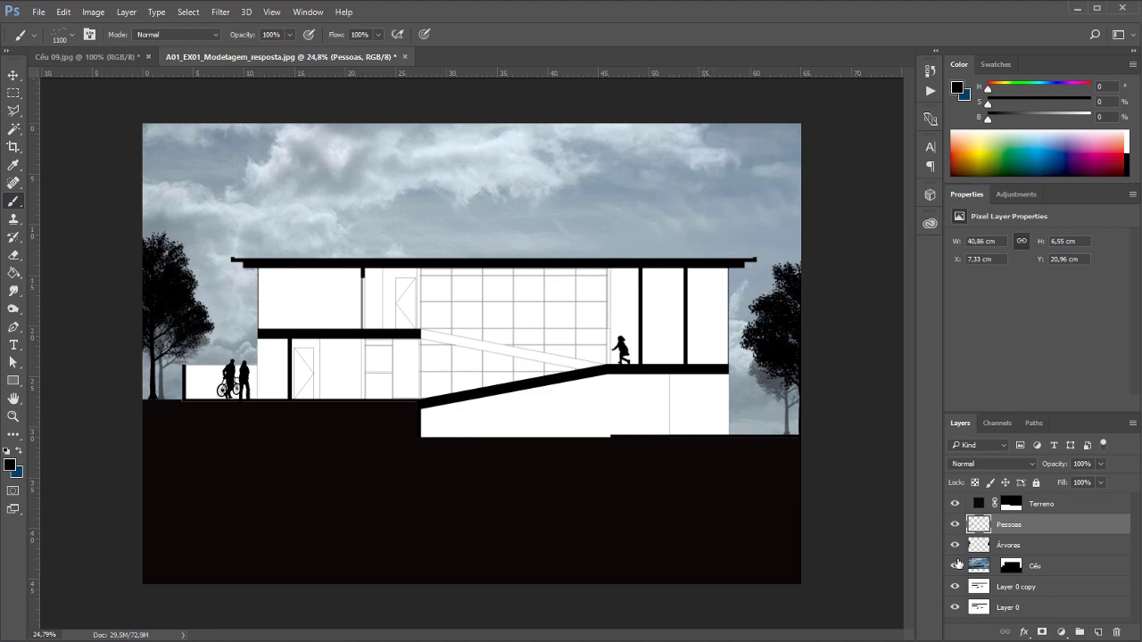
Step: Stamp the bird flock at 43% brush opacity in the sky above the building's right end, on the Árvores layer
click(1026, 545)
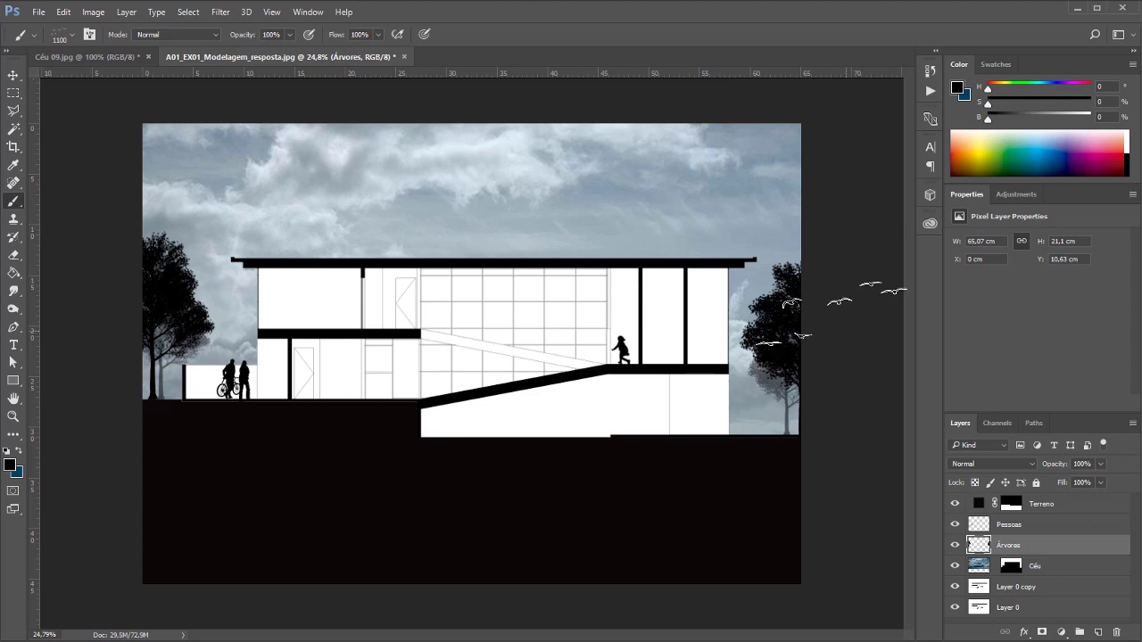
click(290, 36)
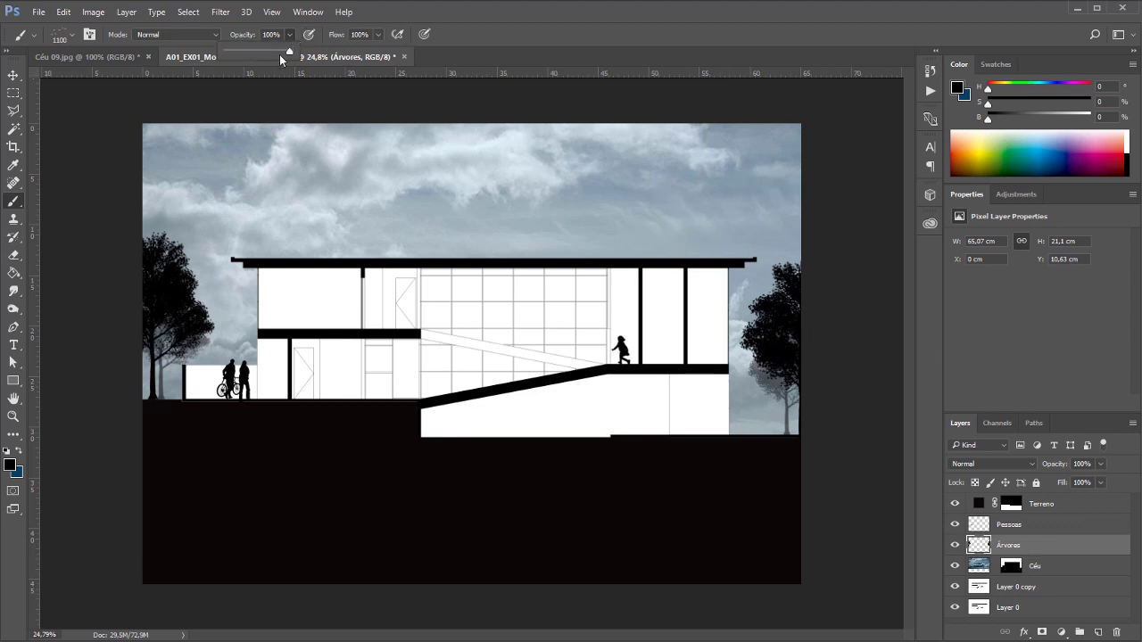
click(473, 15)
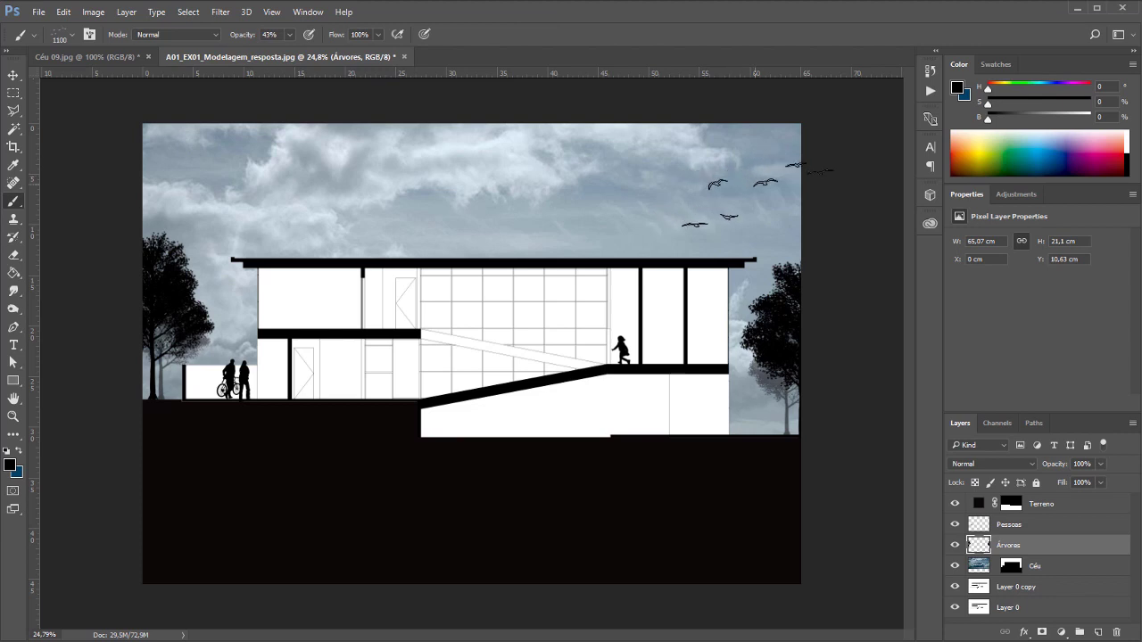
click(759, 194)
Step: Set the Árvores layer's opacity to 70% and deselect all layers with the Move tool
drag(1057, 465, 1007, 466)
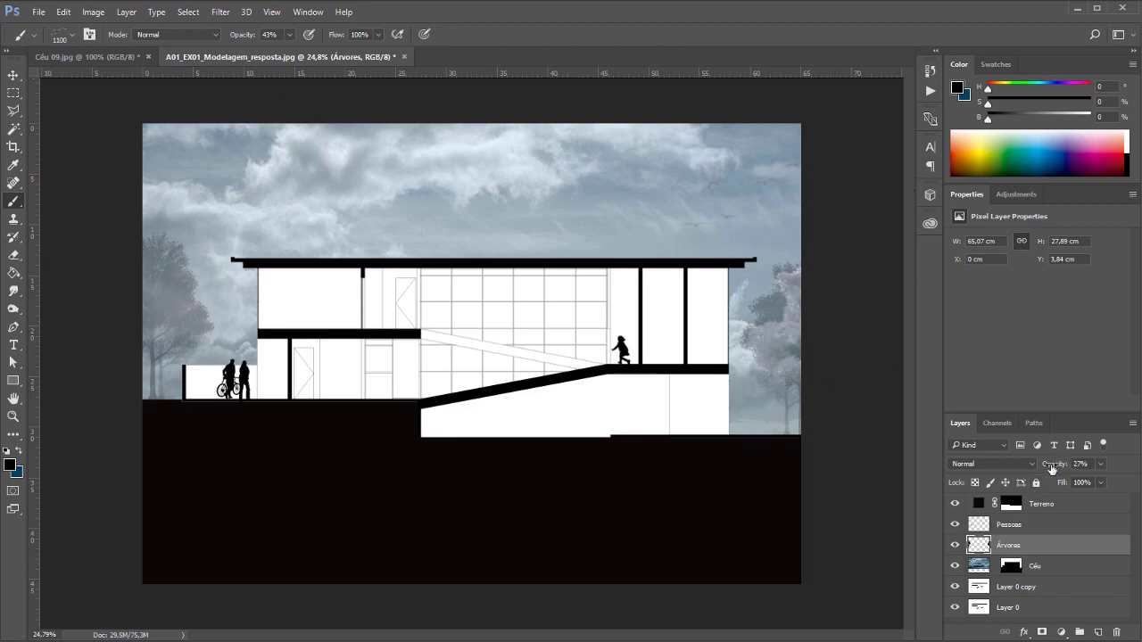
drag(1053, 470, 1082, 472)
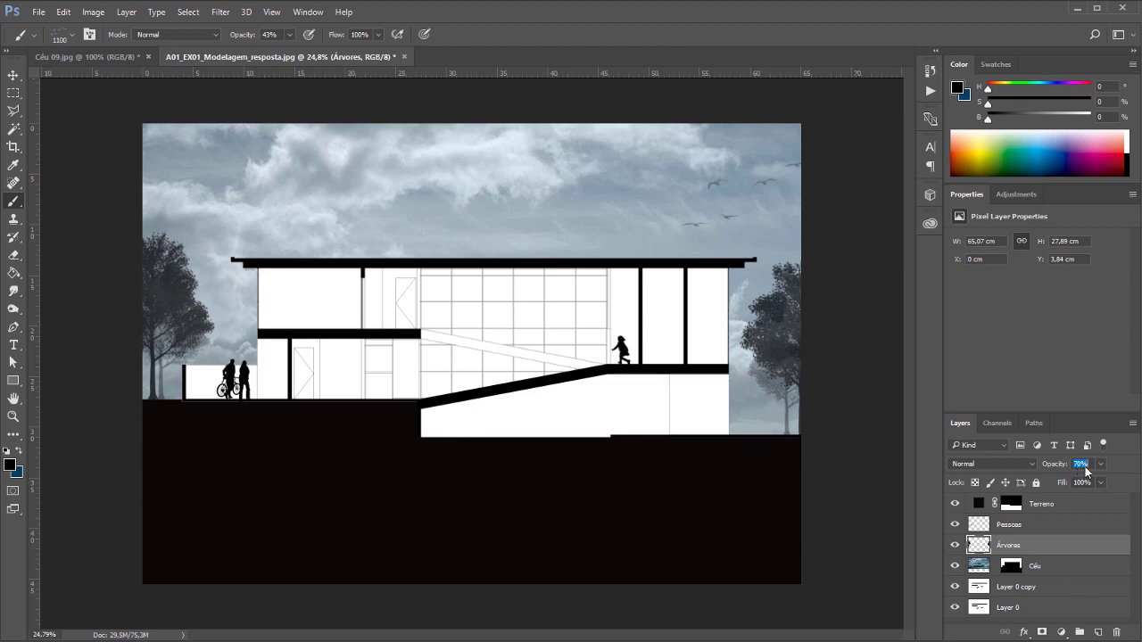
click(14, 76)
click(82, 130)
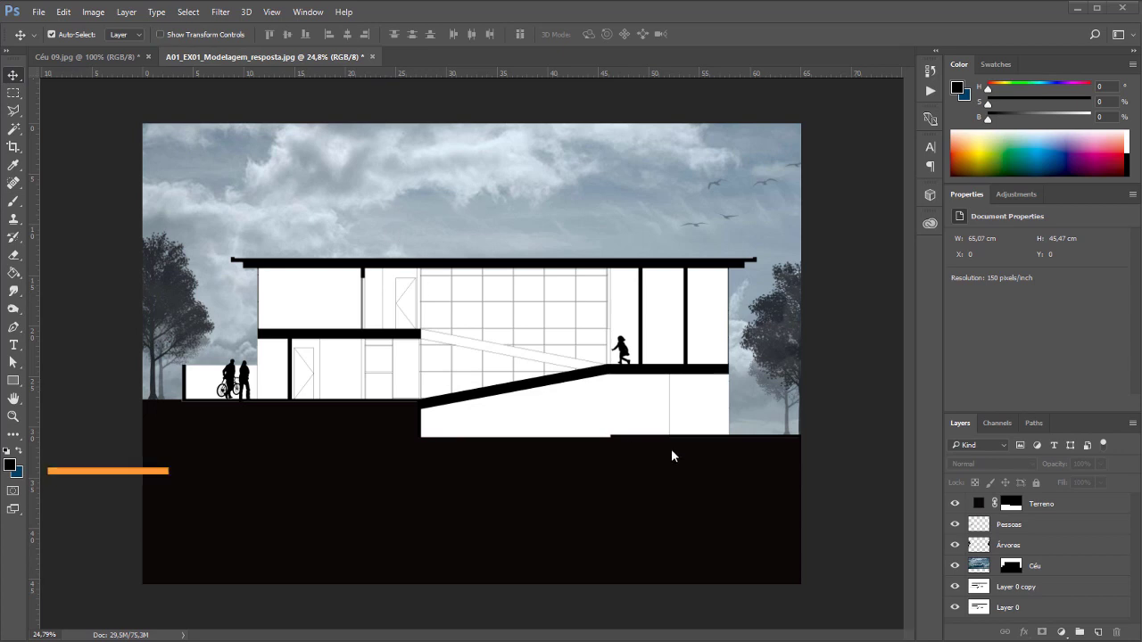
Step: Darken the thin drawing lines on Layer 0 copy with Levels by raising the black input level
click(1020, 592)
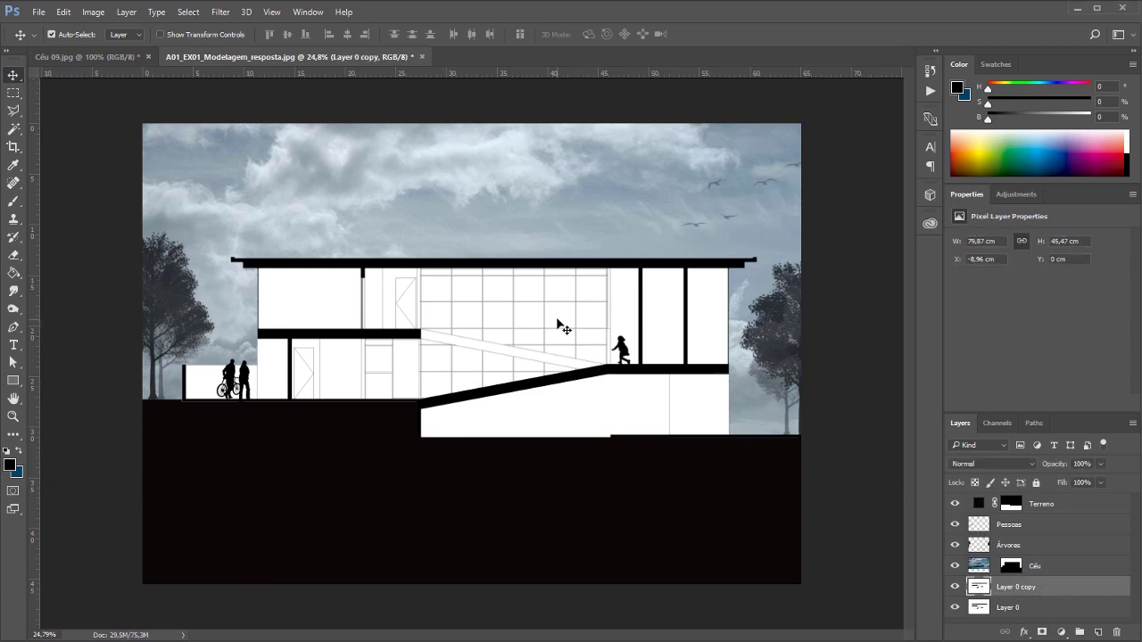
key(ctrl+l)
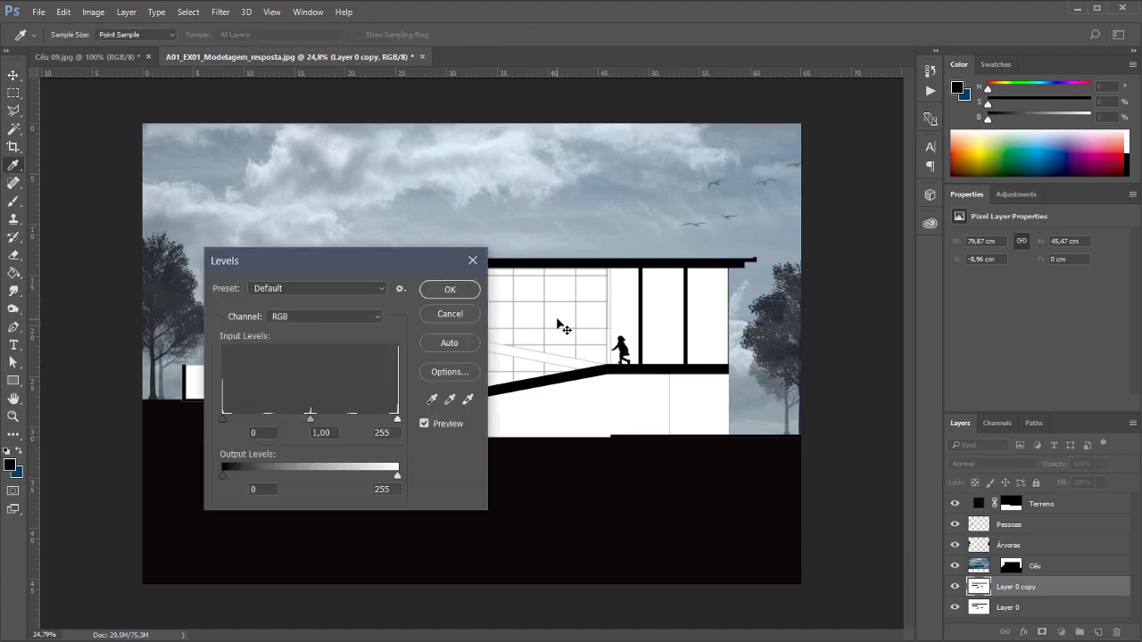
drag(385, 260, 950, 175)
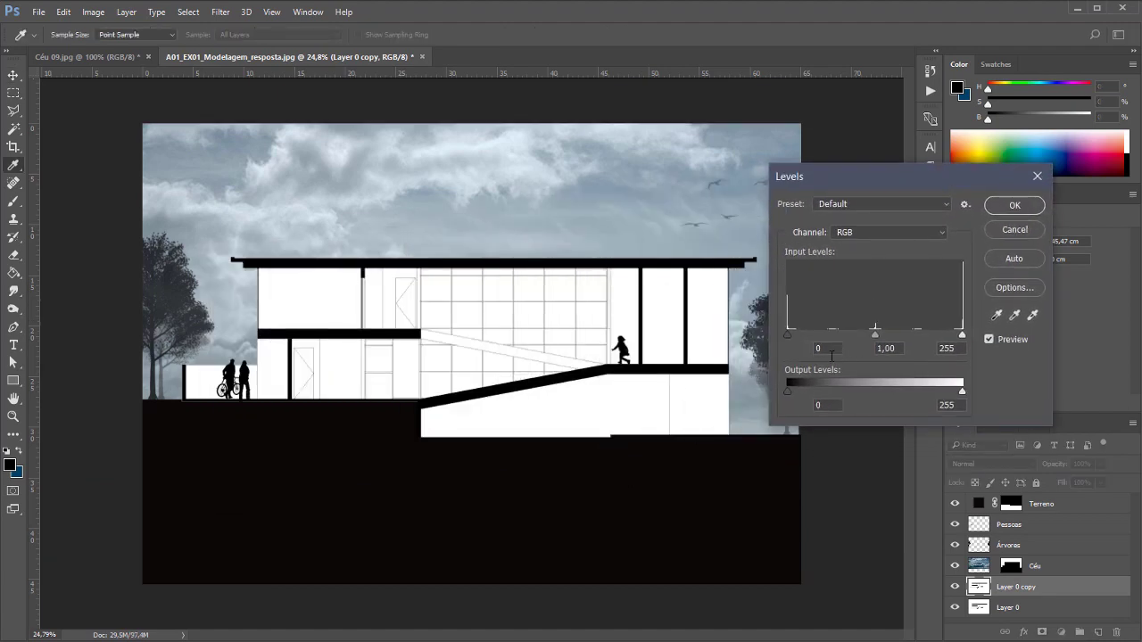
drag(789, 337, 810, 349)
mouse_move(962, 337)
mouse_down()
mouse_move(932, 341)
mouse_move(973, 348)
mouse_up()
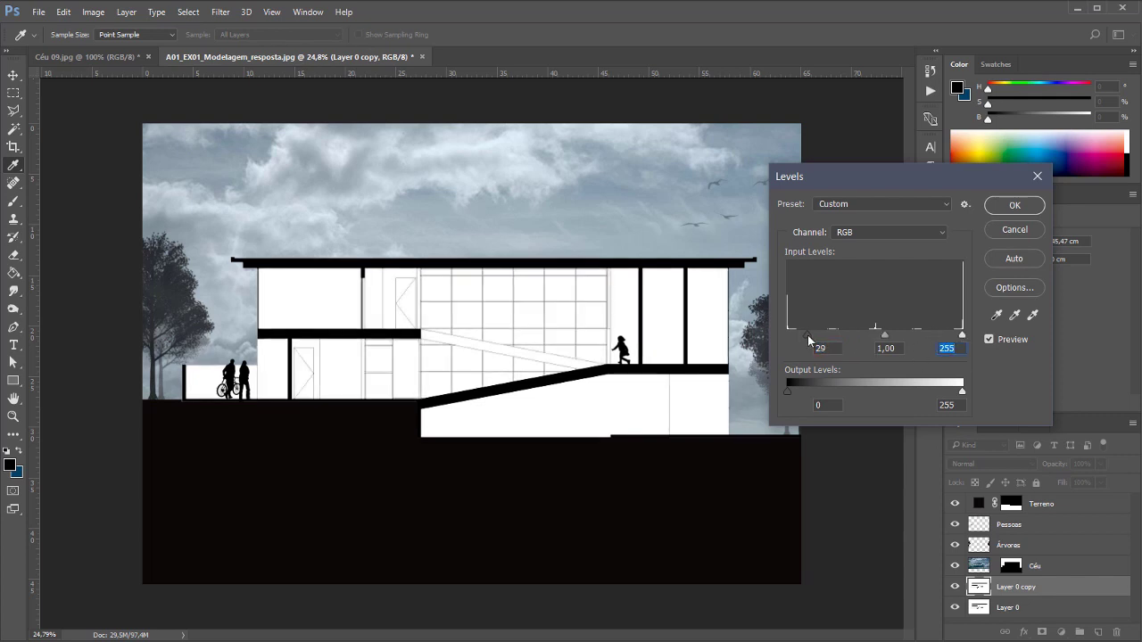
mouse_move(807, 337)
mouse_down()
mouse_move(867, 357)
mouse_move(822, 348)
mouse_up()
click(1015, 205)
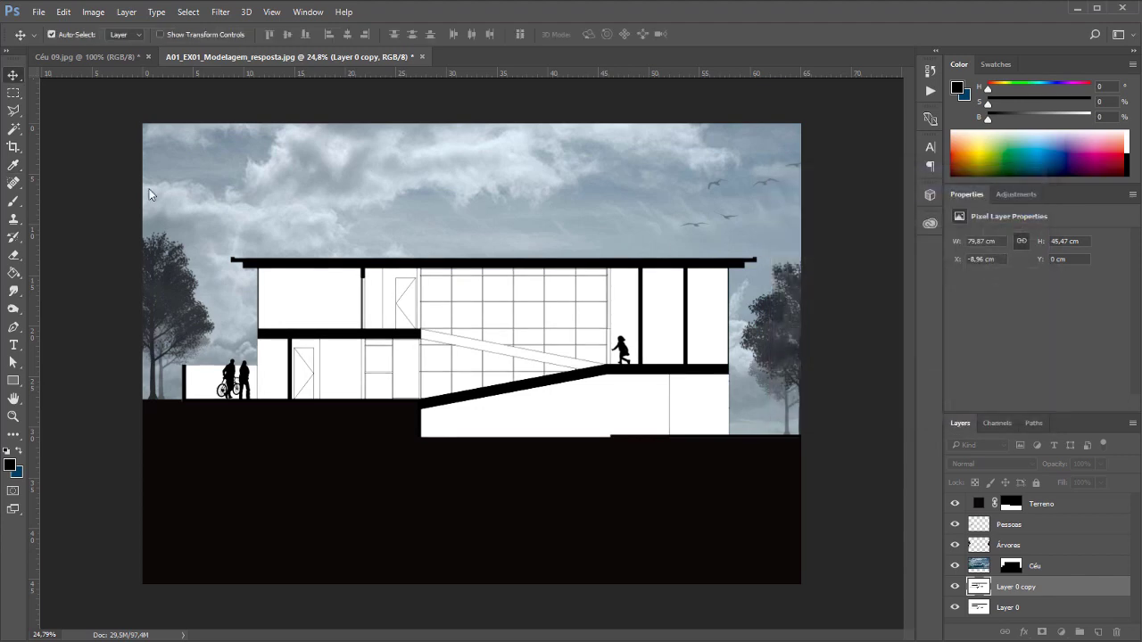
Step: Increase the contrast of the Céu layer with Levels, using input levels of 23, 0,81 and 249
click(1038, 566)
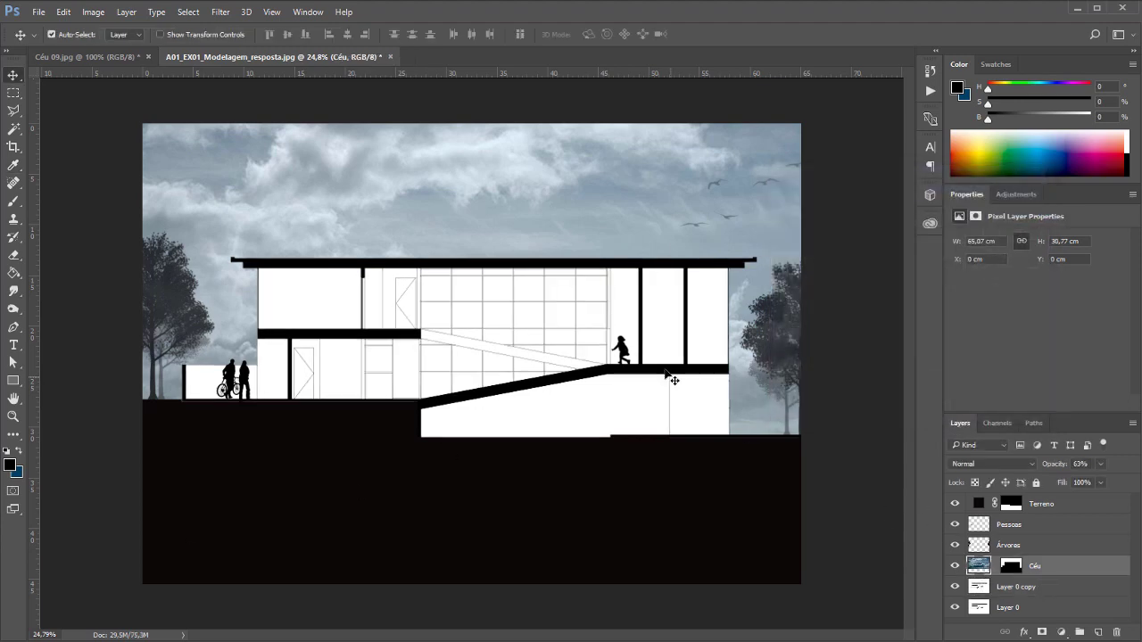
key(ctrl+l)
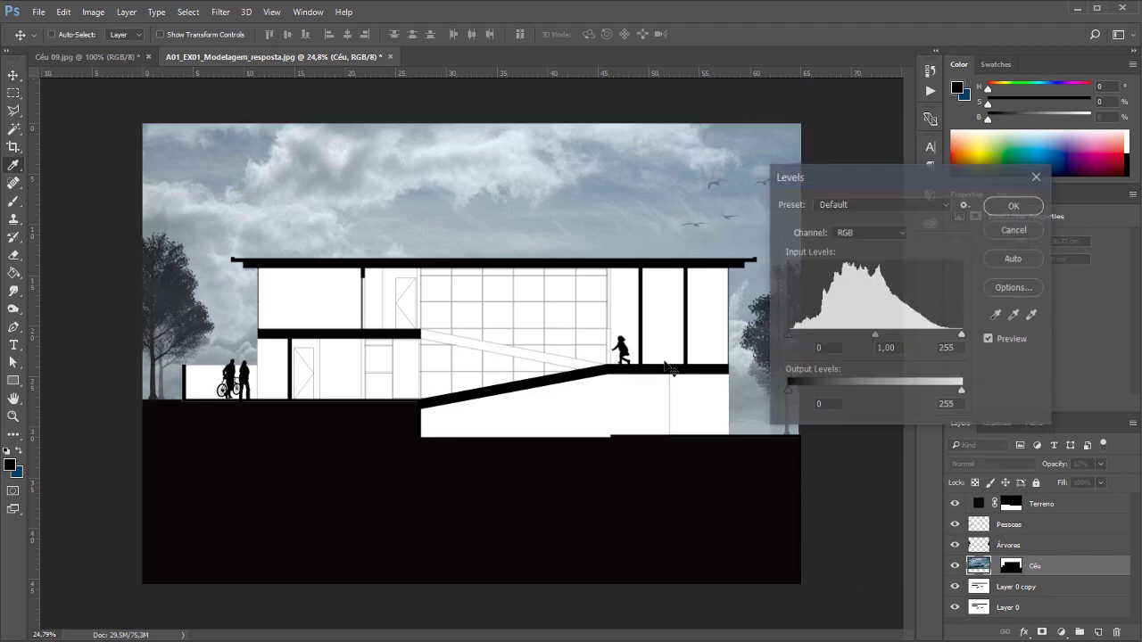
drag(785, 332, 827, 353)
mouse_move(895, 336)
mouse_down()
mouse_move(866, 337)
mouse_move(903, 338)
mouse_up()
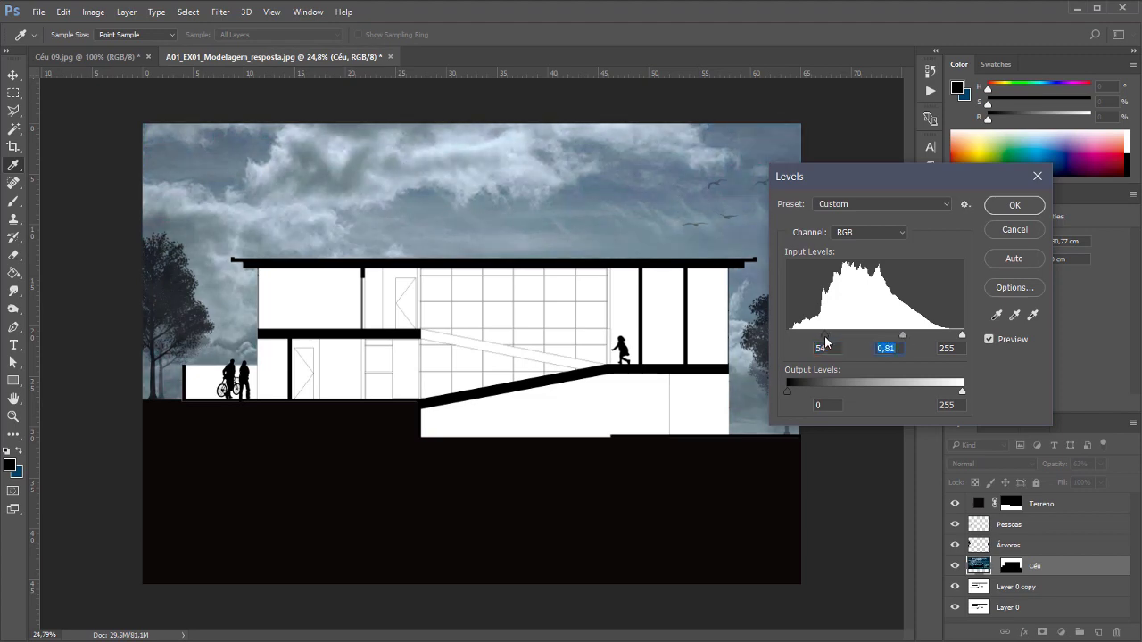
drag(825, 342, 804, 345)
mouse_move(963, 337)
mouse_down()
mouse_move(937, 337)
mouse_move(960, 343)
mouse_up()
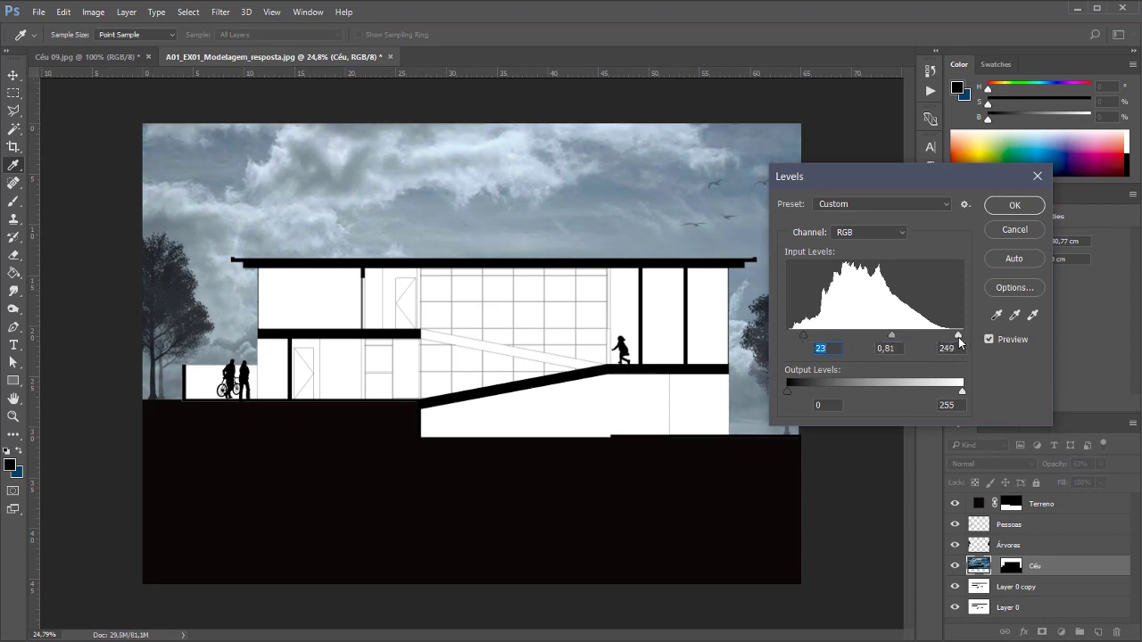
click(1015, 205)
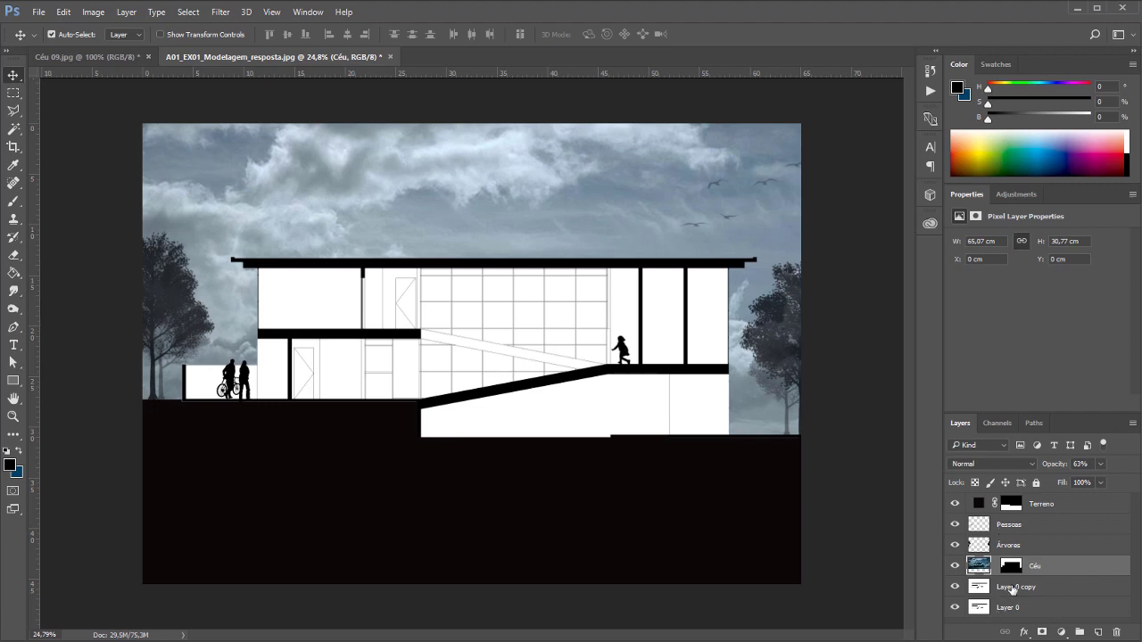
Step: Group the Terreno, Pessoas, Árvores and Céu layers, and toggle the group's visibility off and on to compare with the original drawing
shift+click(1060, 507)
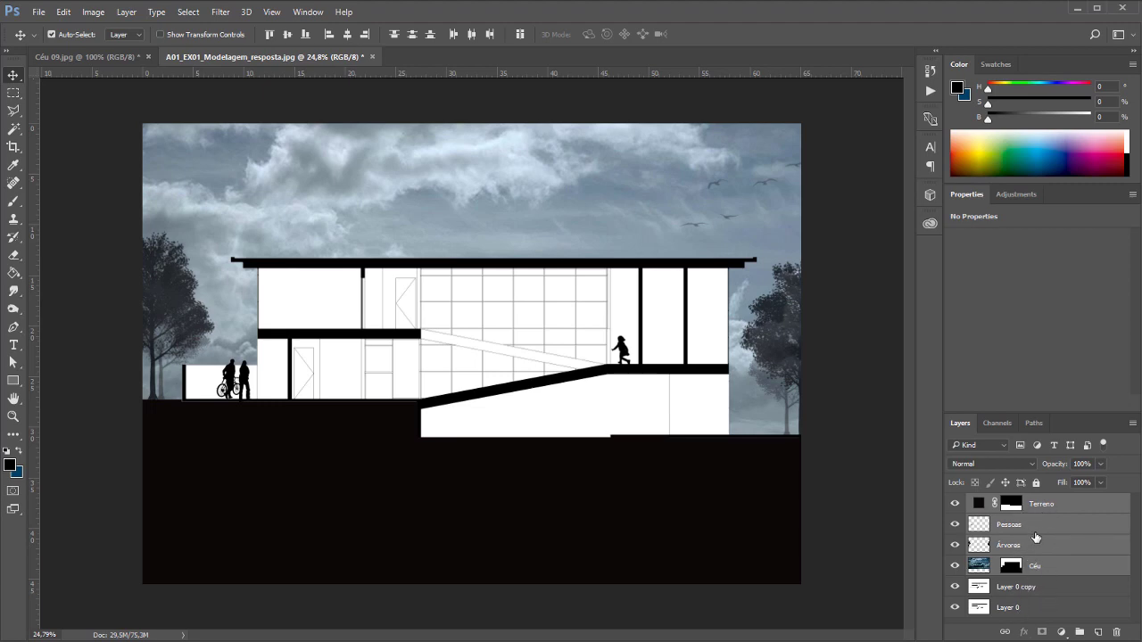
key(ctrl+g)
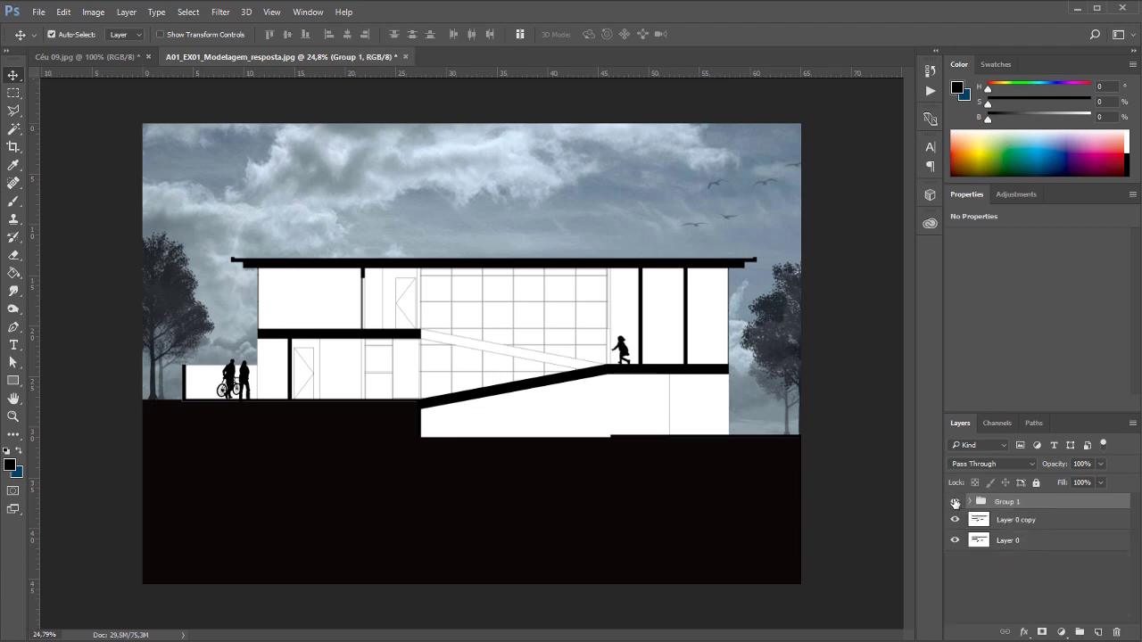
click(956, 502)
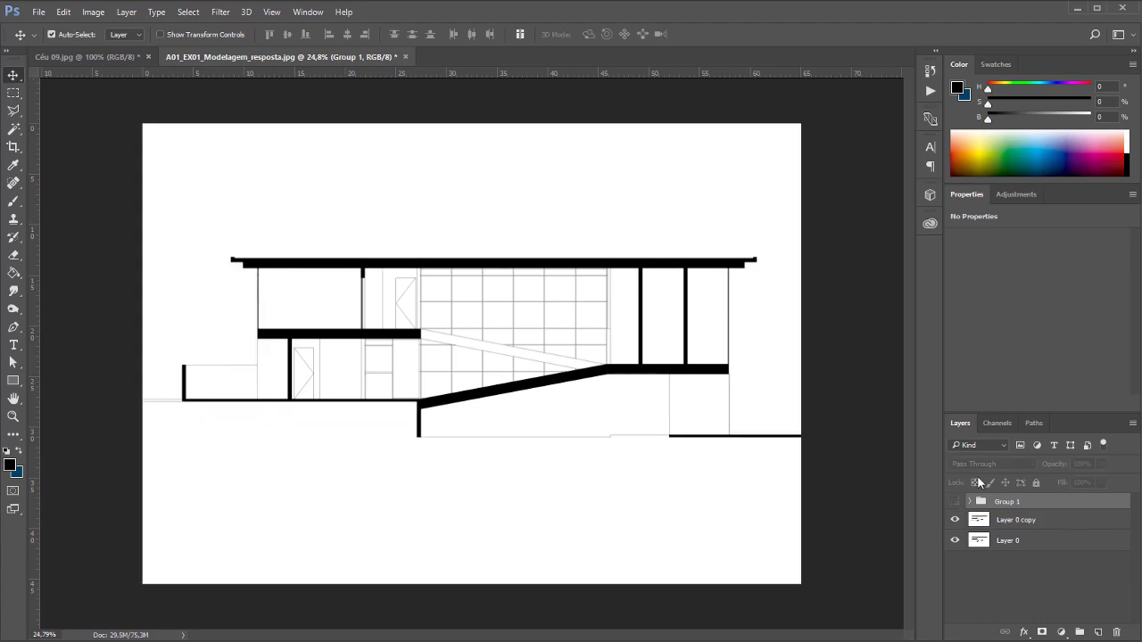
click(955, 502)
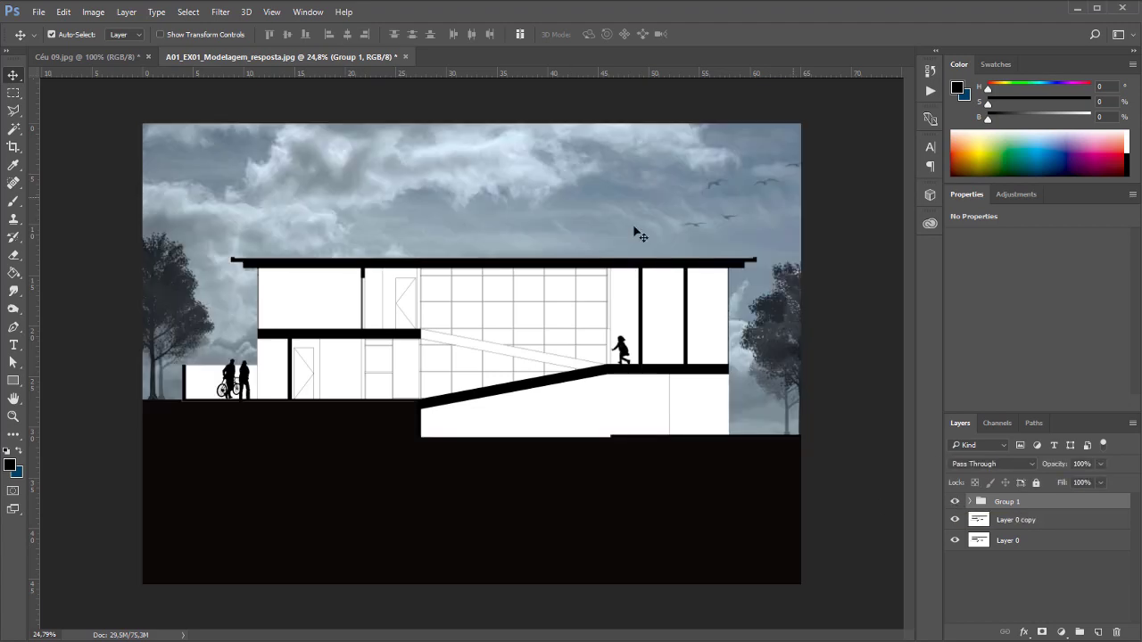